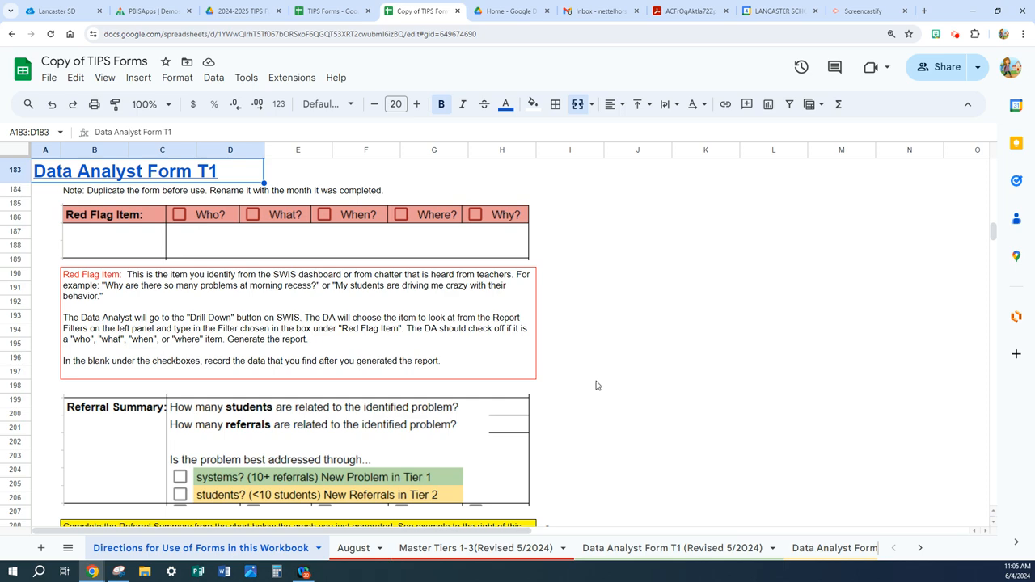
# - Read through the Data Analyst Form T1 directions for the Red Flag Item, Referral Summary and Drill-Down Filter sections
pyautogui.scroll(-2, 596, 385)
pyautogui.scroll(-3, 595, 385)
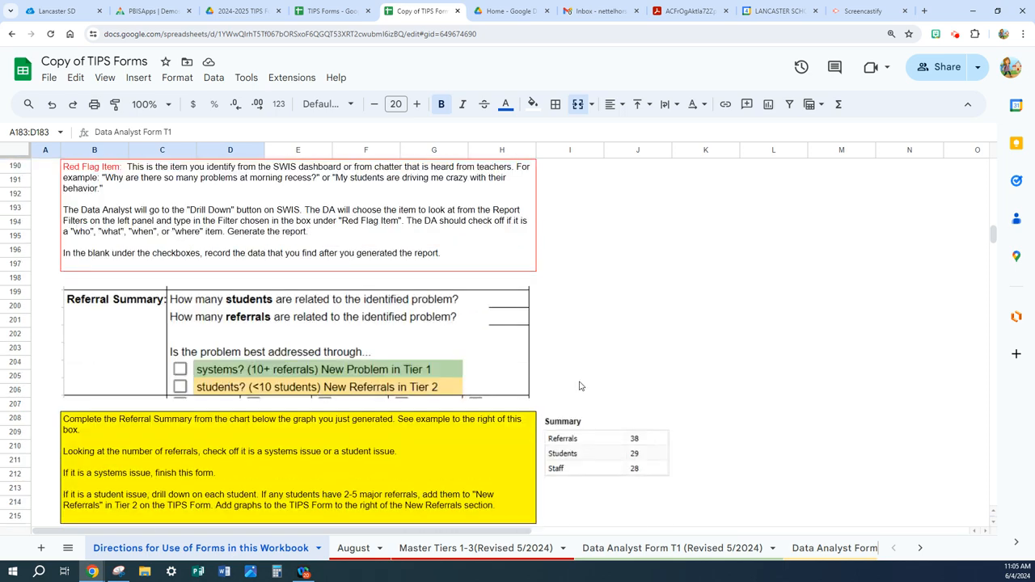
pyautogui.scroll(-1, 234, 330)
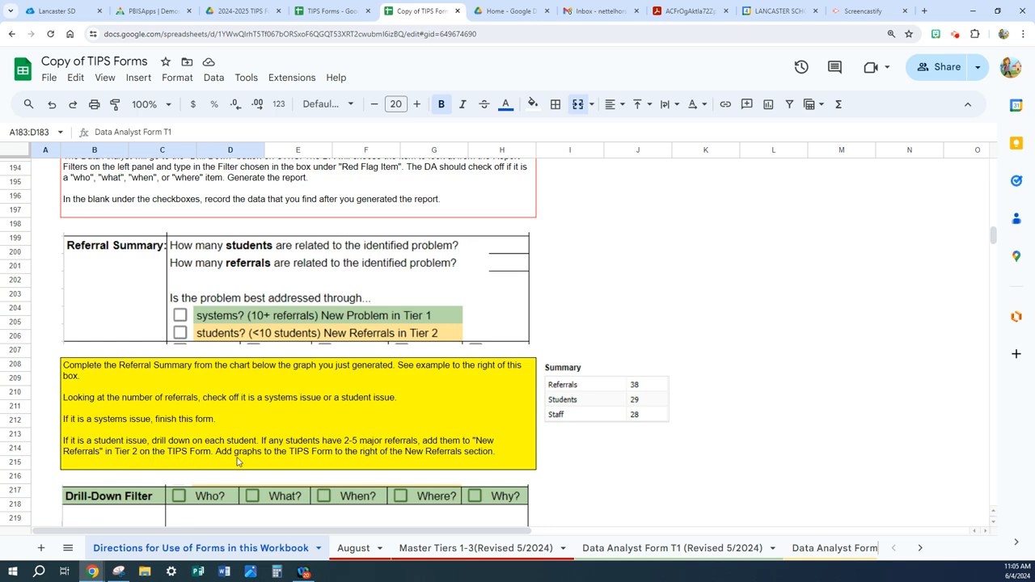
pyautogui.scroll(-4, 237, 461)
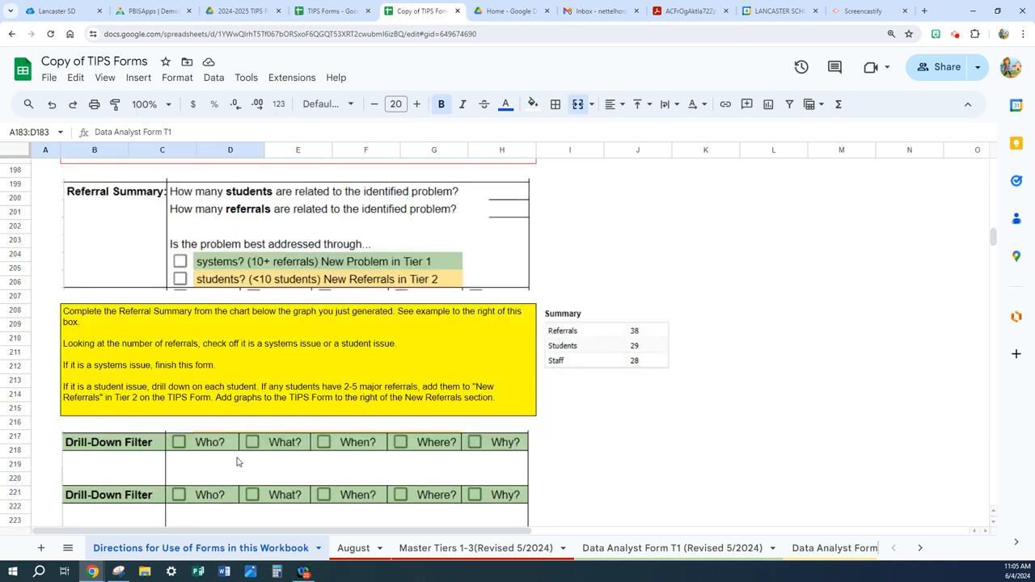
pyautogui.scroll(-3, 237, 460)
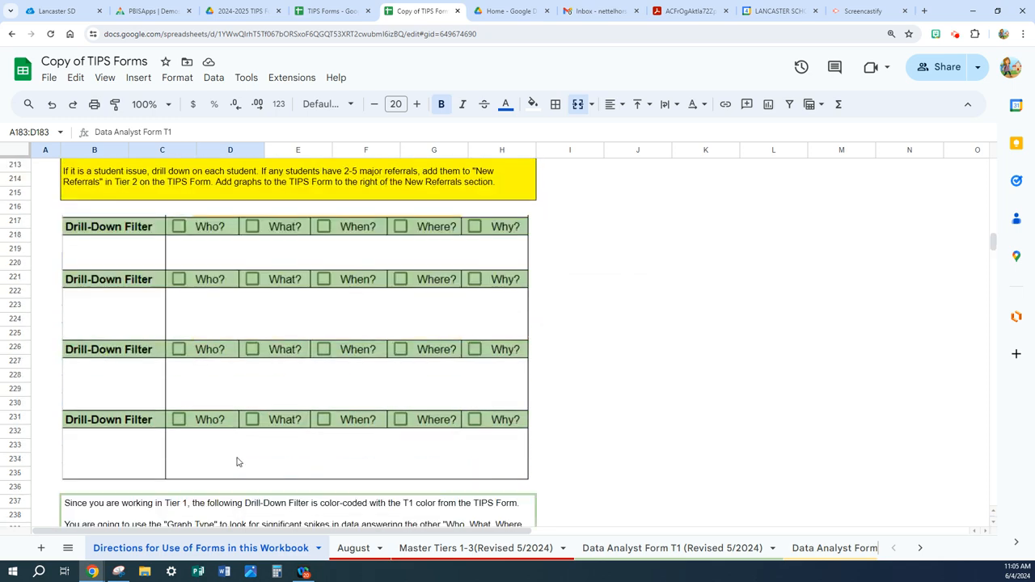
pyautogui.scroll(-2, 237, 460)
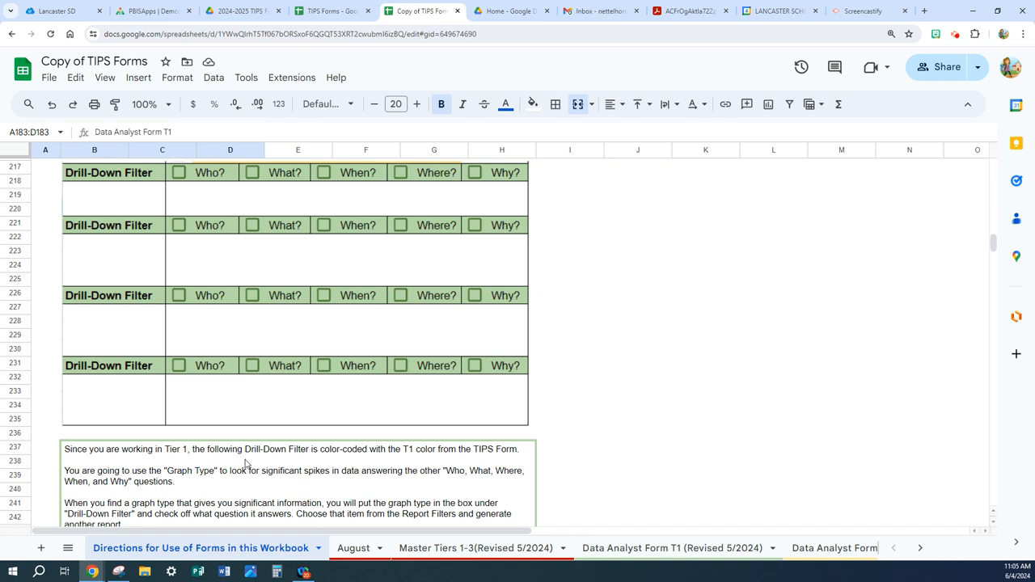
pyautogui.scroll(-1, 245, 462)
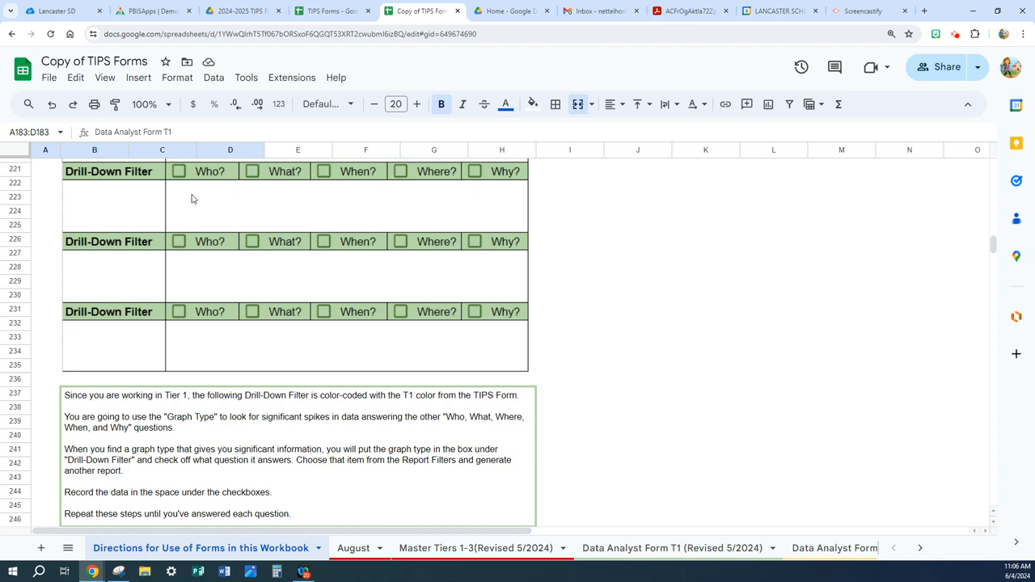
pyautogui.click(109, 211)
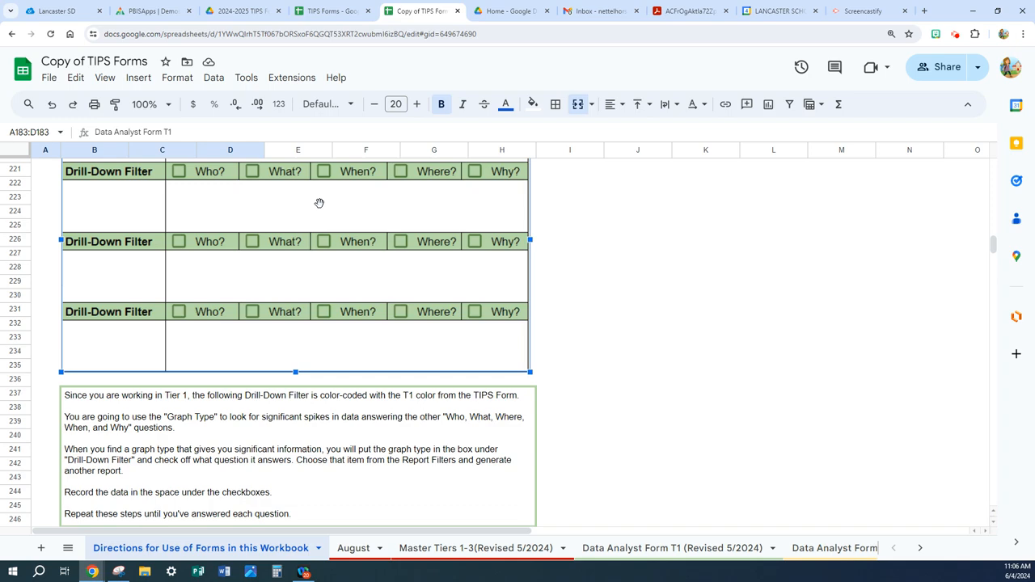
pyautogui.click(567, 471)
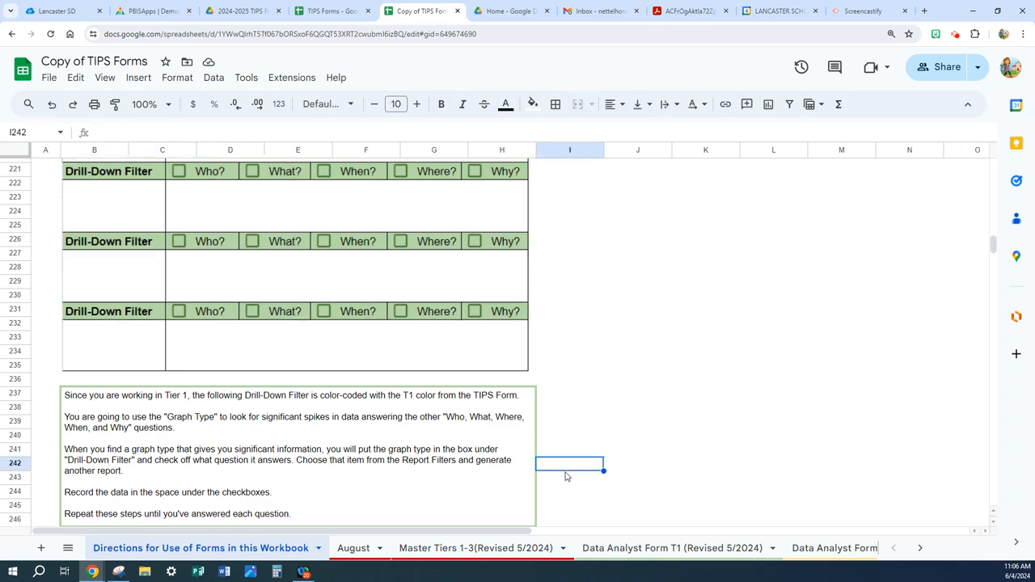
# - Review the Precise Problem Statement directions and the T1 - New Problems example, and return to the Data Analyst Form T1 heading
pyautogui.scroll(-2, 566, 477)
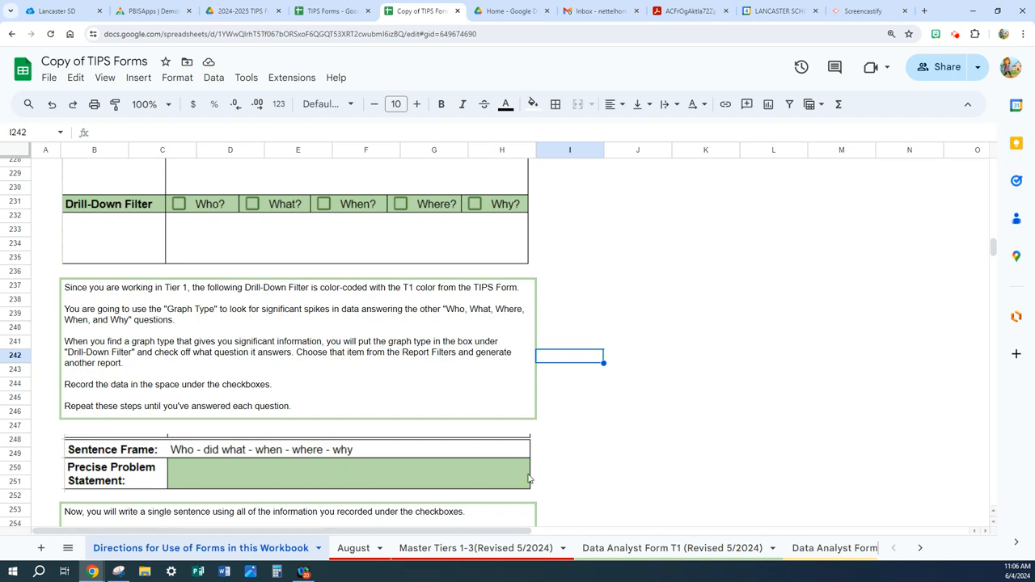
pyautogui.scroll(-1, 566, 467)
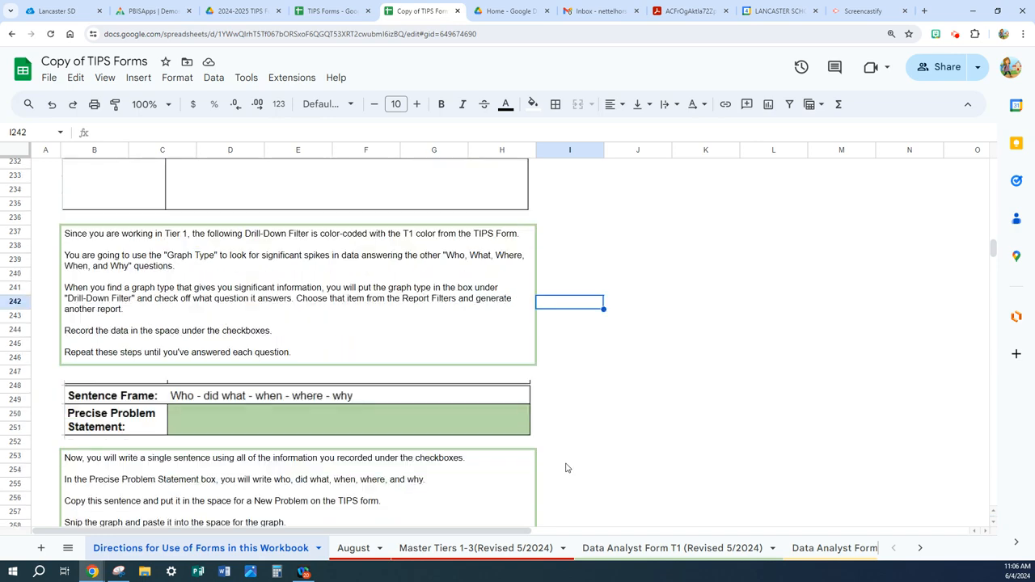
pyautogui.scroll(-2, 566, 468)
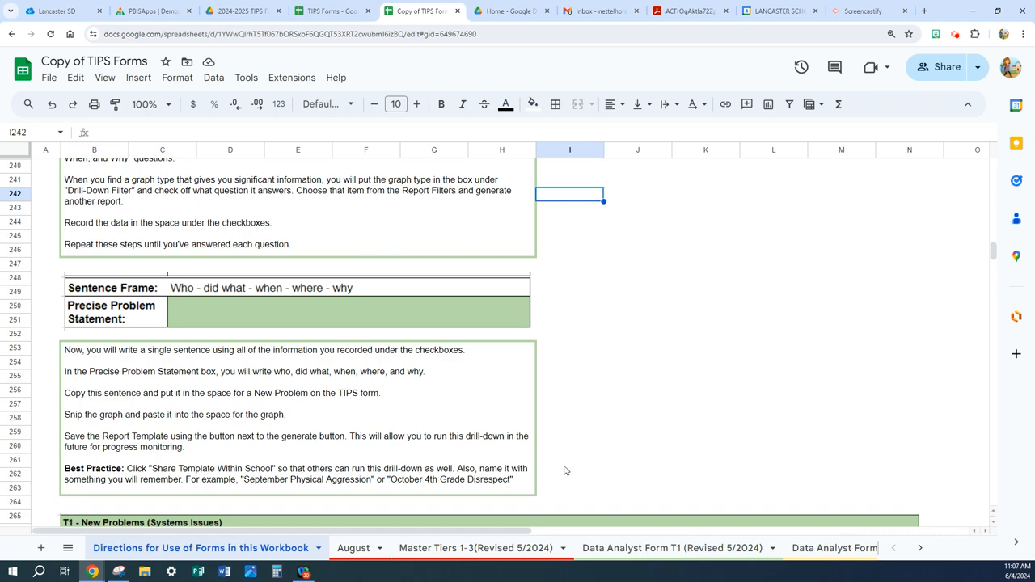
pyautogui.scroll(-5, 565, 470)
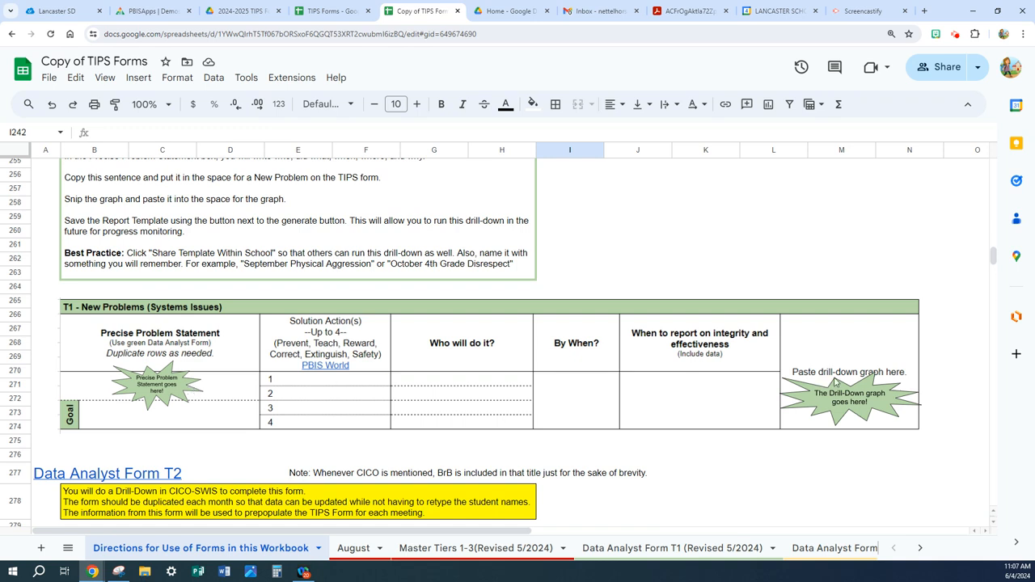
pyautogui.scroll(15, 419, 388)
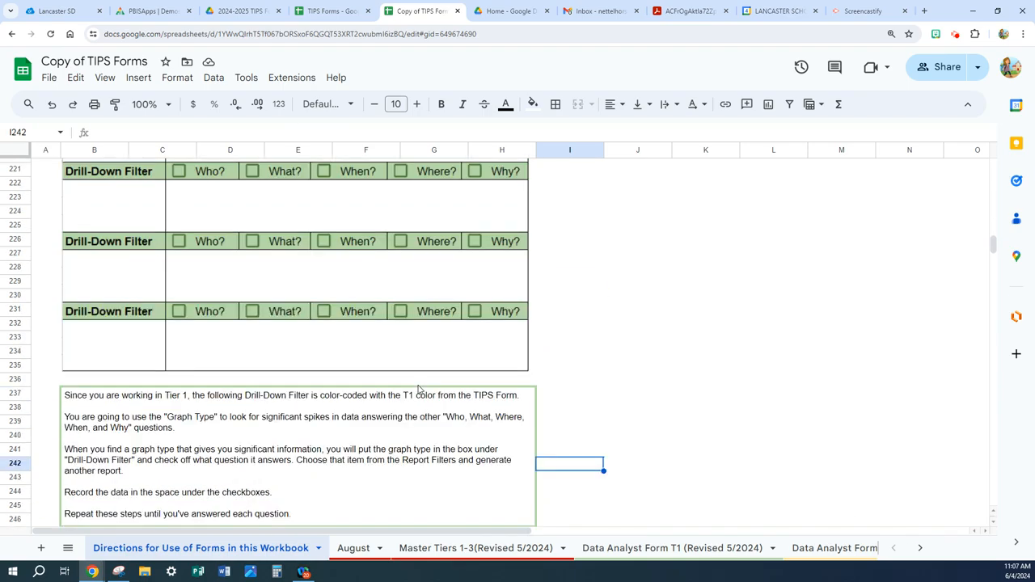
pyautogui.scroll(5, 419, 388)
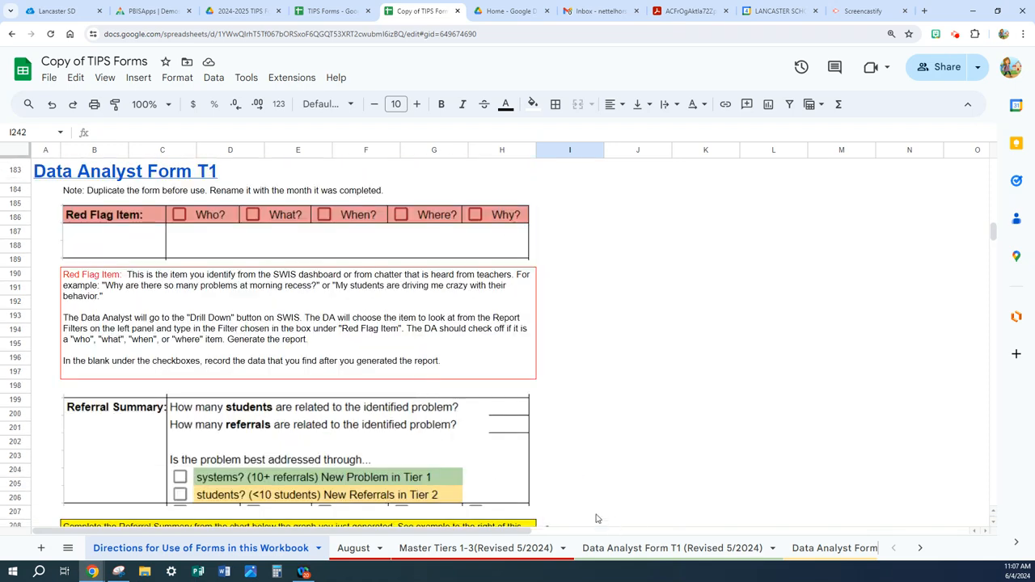
# - Show the forms workbook side by side with the SWIS Drill Down window, and look at the date range's start-date calendar
pyautogui.click(998, 12)
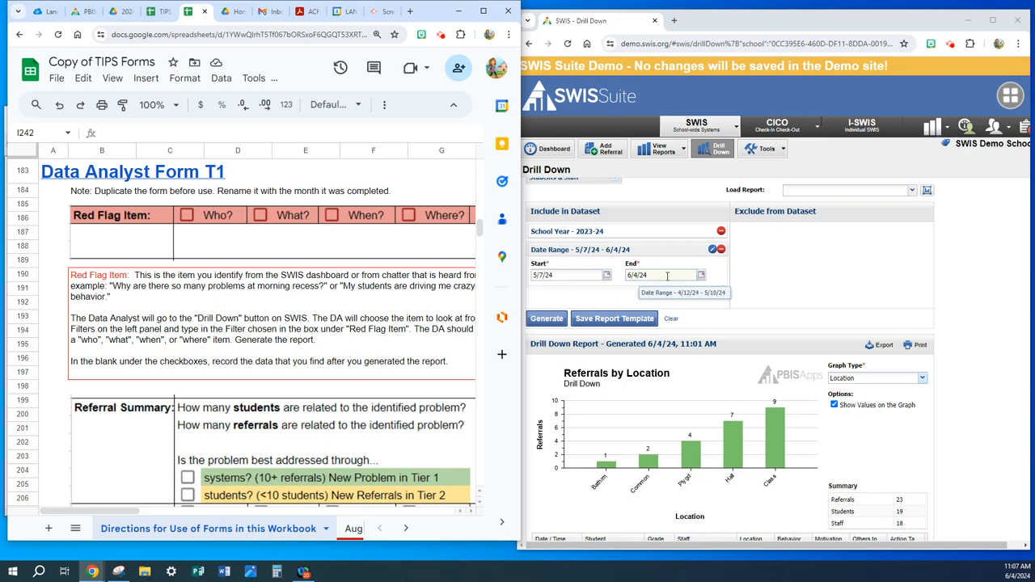
pyautogui.click(606, 277)
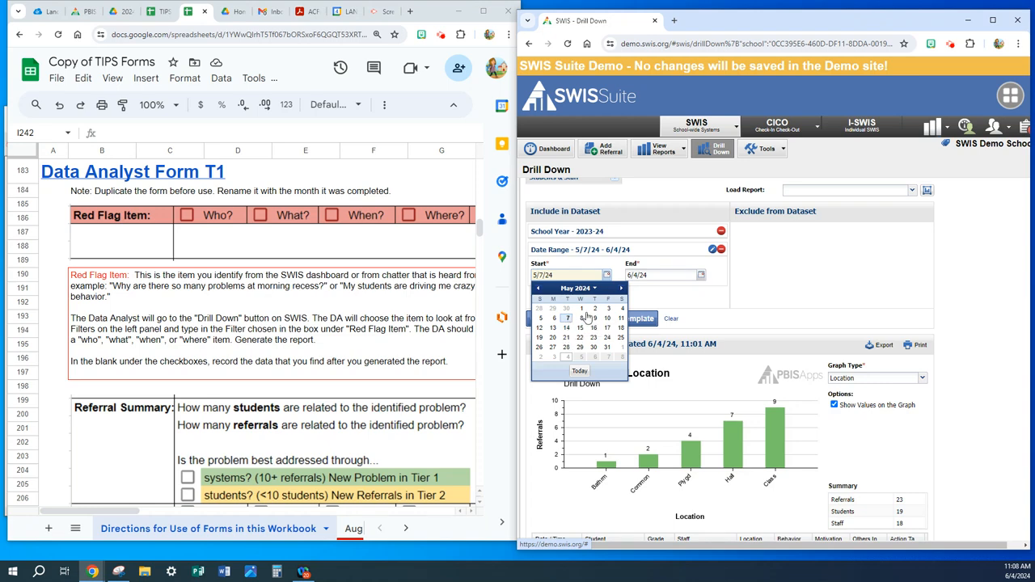
pyautogui.click(669, 302)
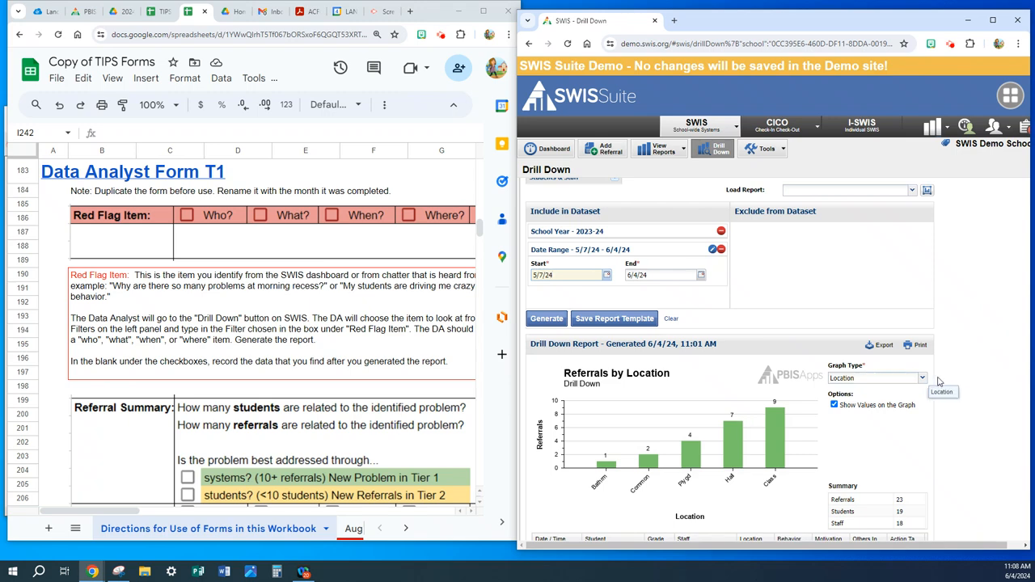
pyautogui.click(991, 22)
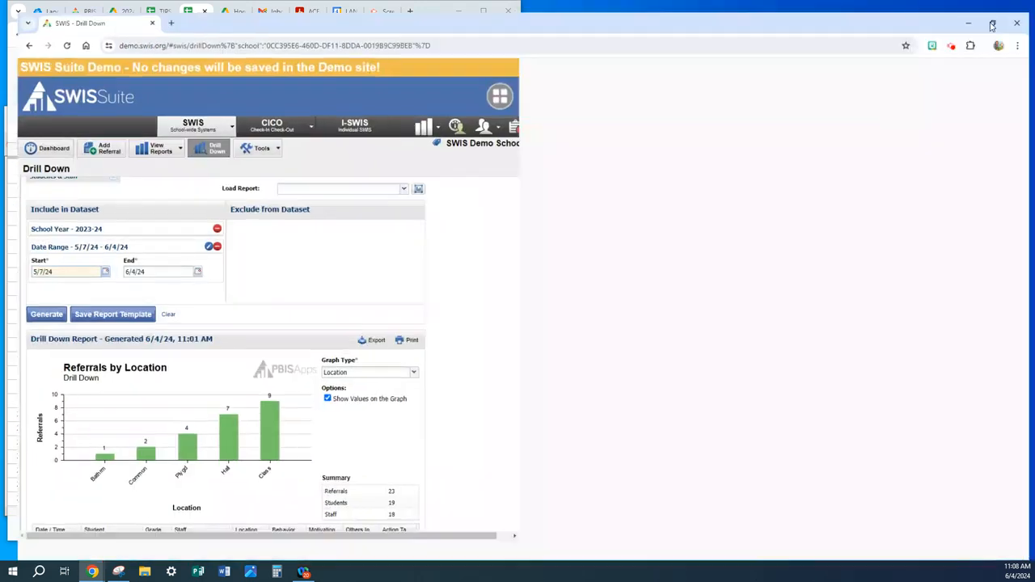
pyautogui.scroll(5, 766, 273)
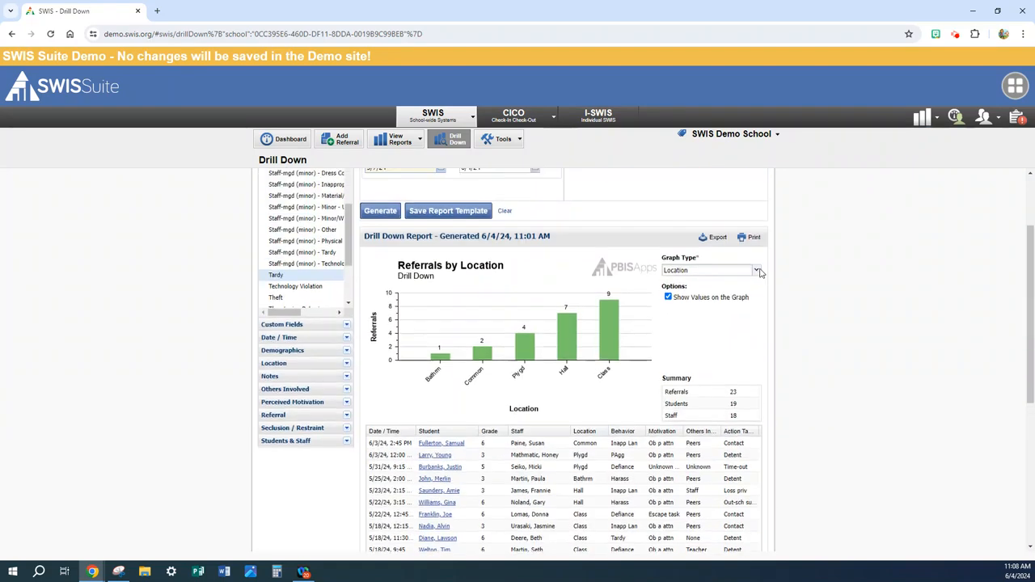
pyautogui.click(996, 12)
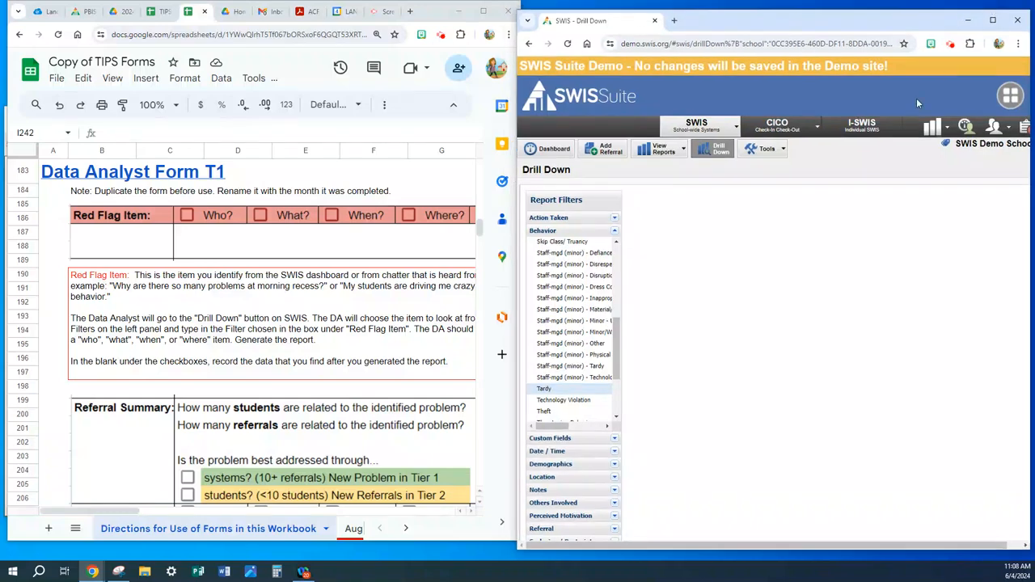
# - Graph the Drill Down report's referrals by Gender, by Grade and lastly by Behavior
pyautogui.scroll(-2, 741, 264)
pyautogui.scroll(-2, 740, 264)
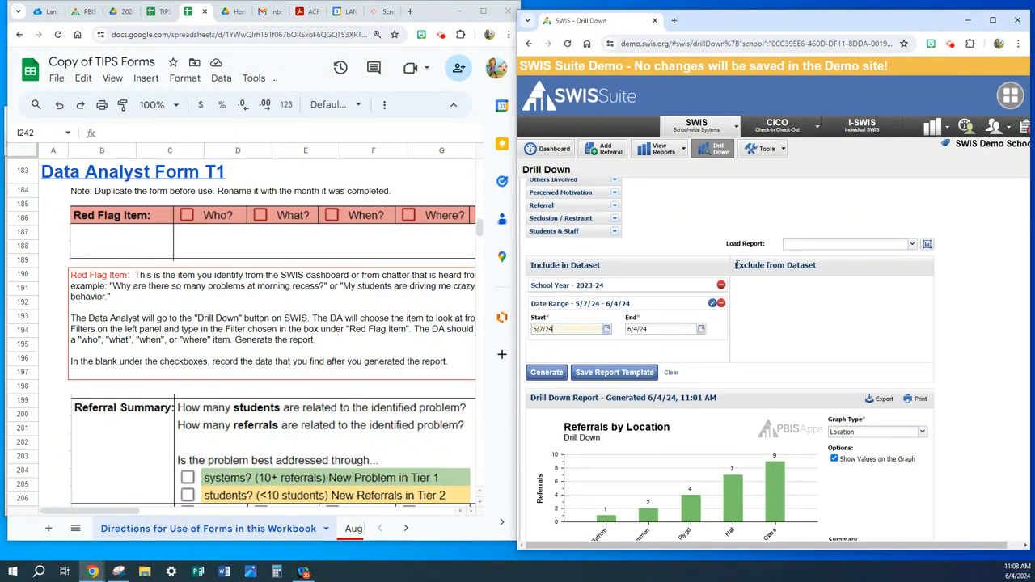
pyautogui.scroll(-2, 711, 339)
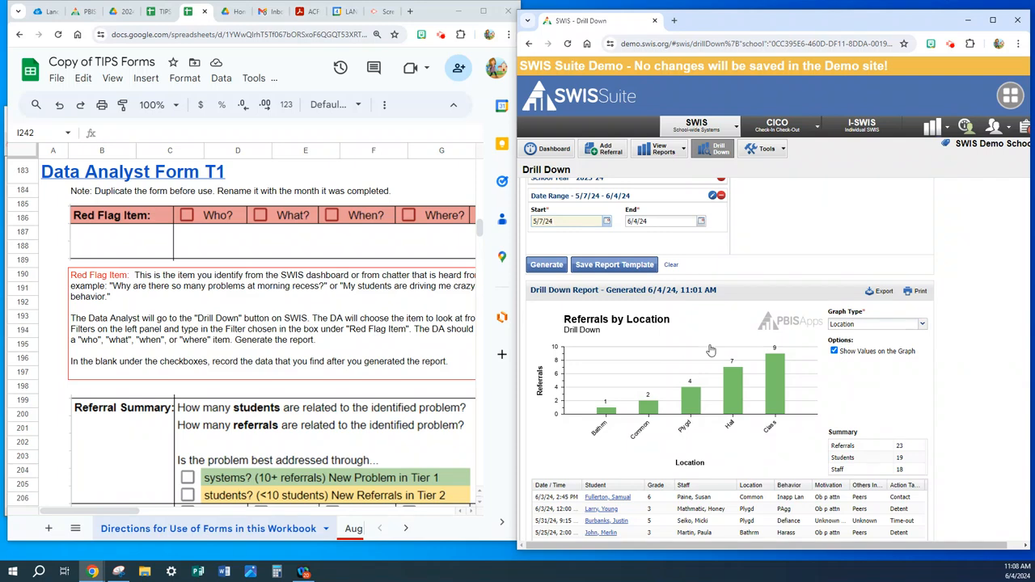
pyautogui.click(922, 324)
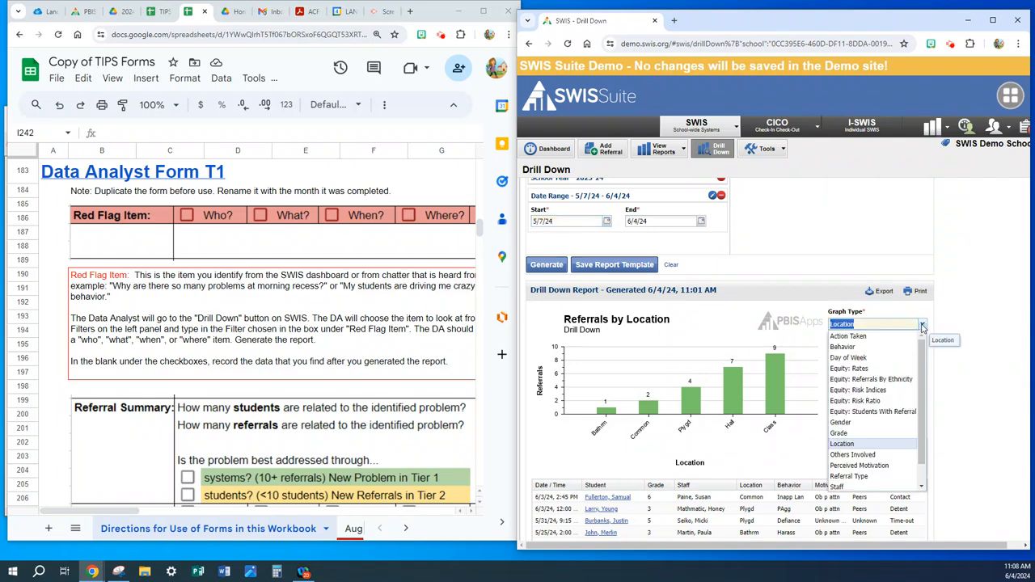
pyautogui.click(846, 426)
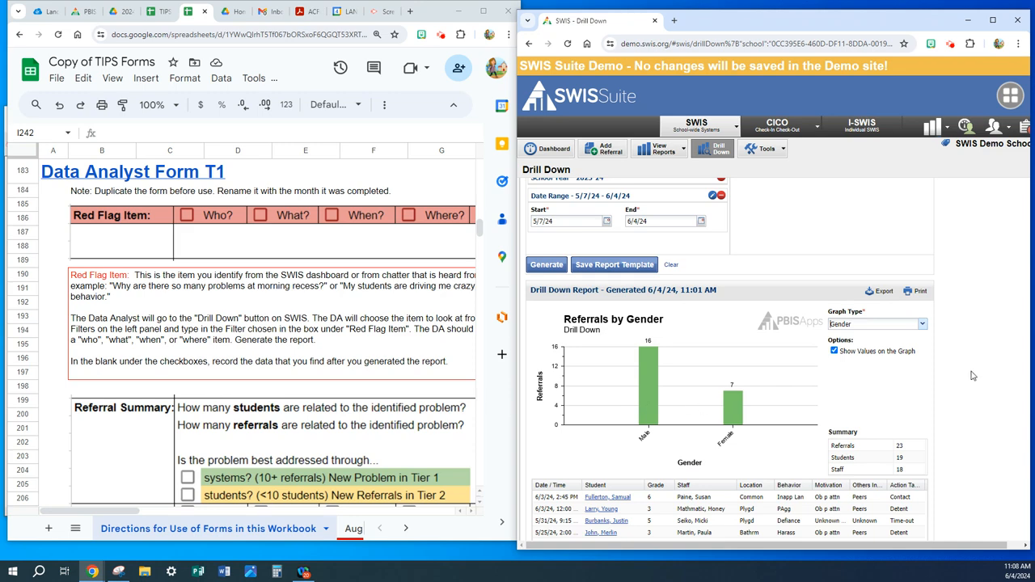
pyautogui.click(922, 325)
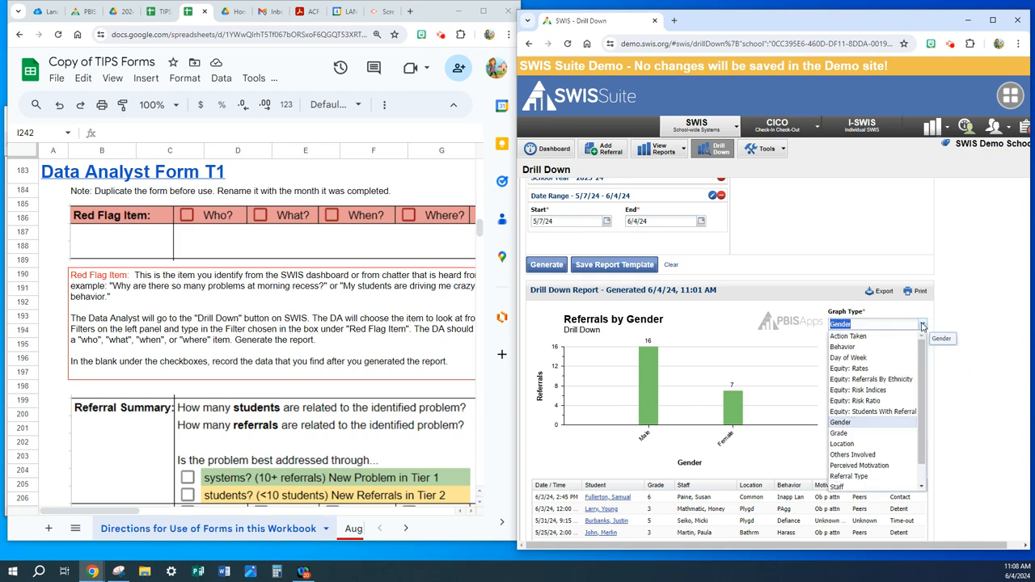
pyautogui.click(857, 434)
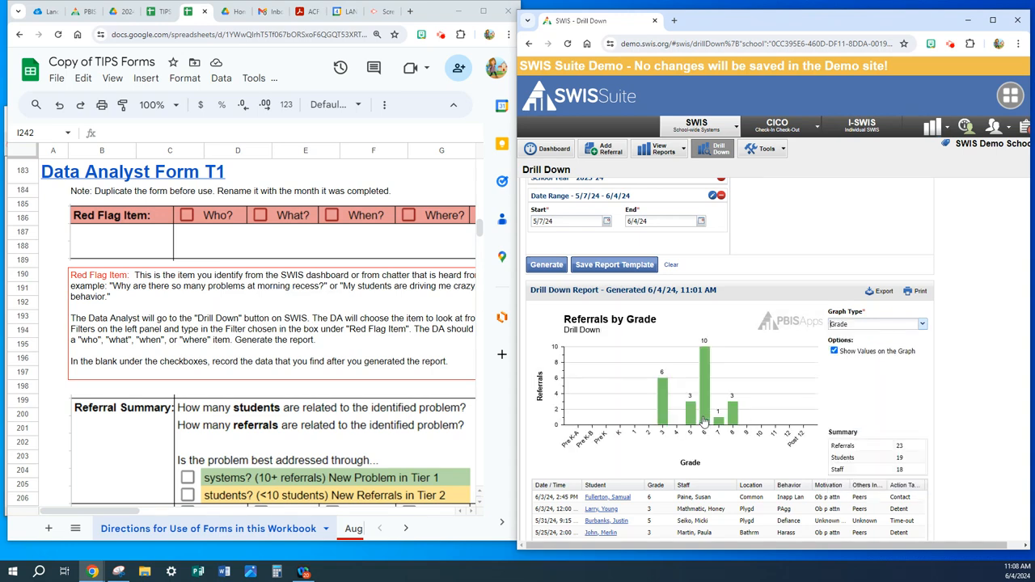
pyautogui.click(922, 325)
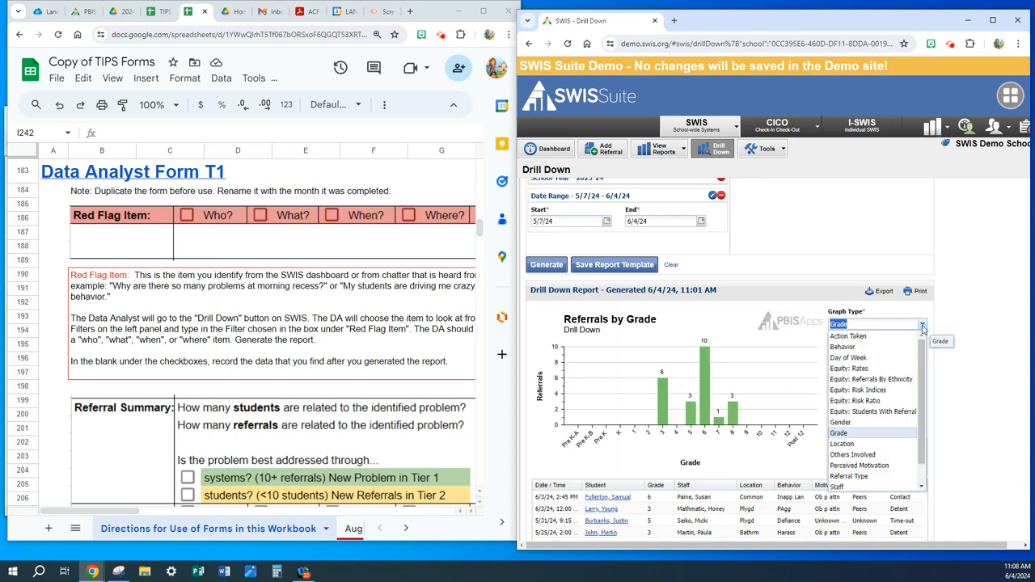
pyautogui.click(844, 347)
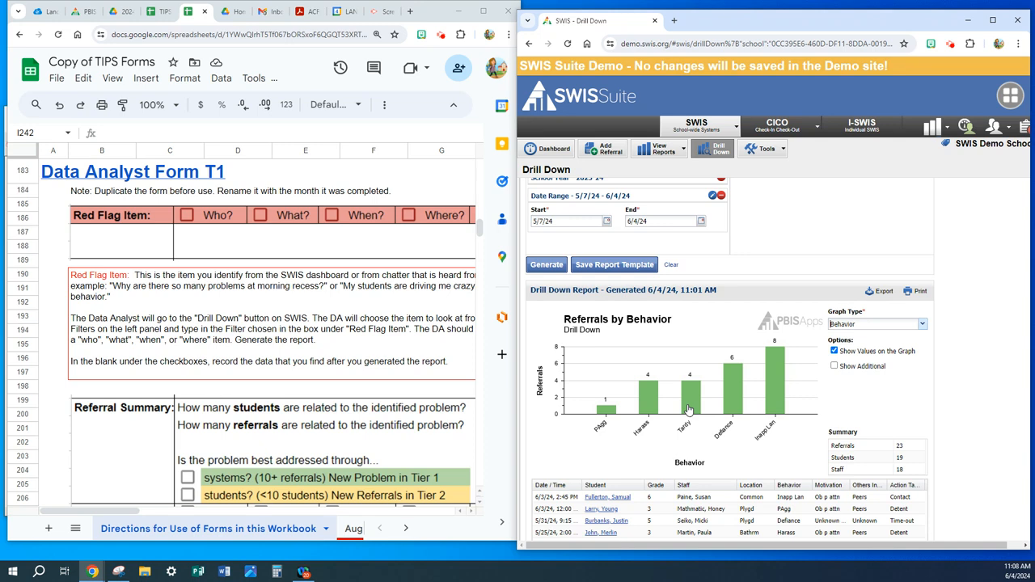
# - Add the Tardy behavior from the report filters to the included dataset
pyautogui.scroll(3, 639, 248)
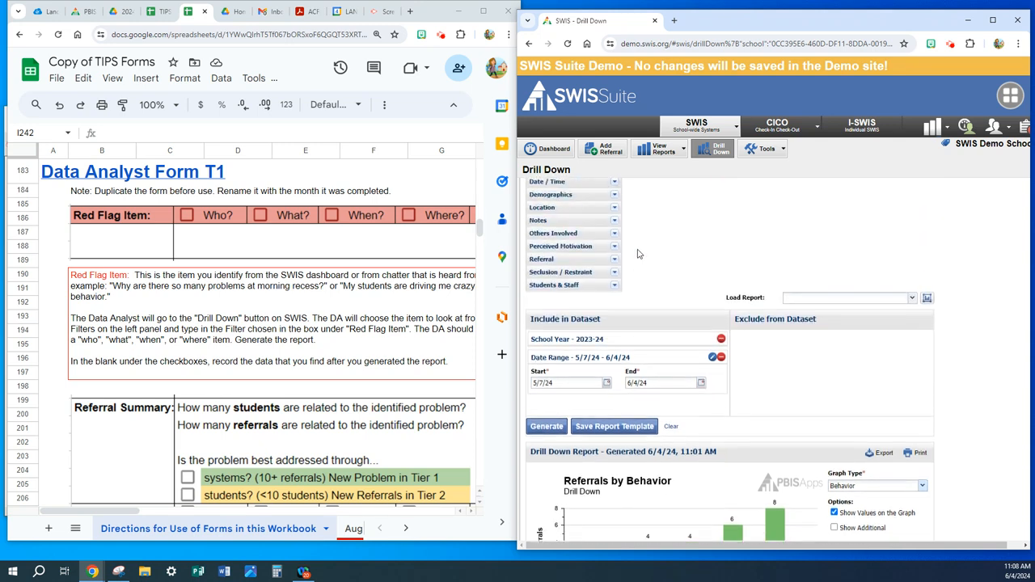
pyautogui.scroll(1, 637, 254)
pyautogui.scroll(2, 637, 254)
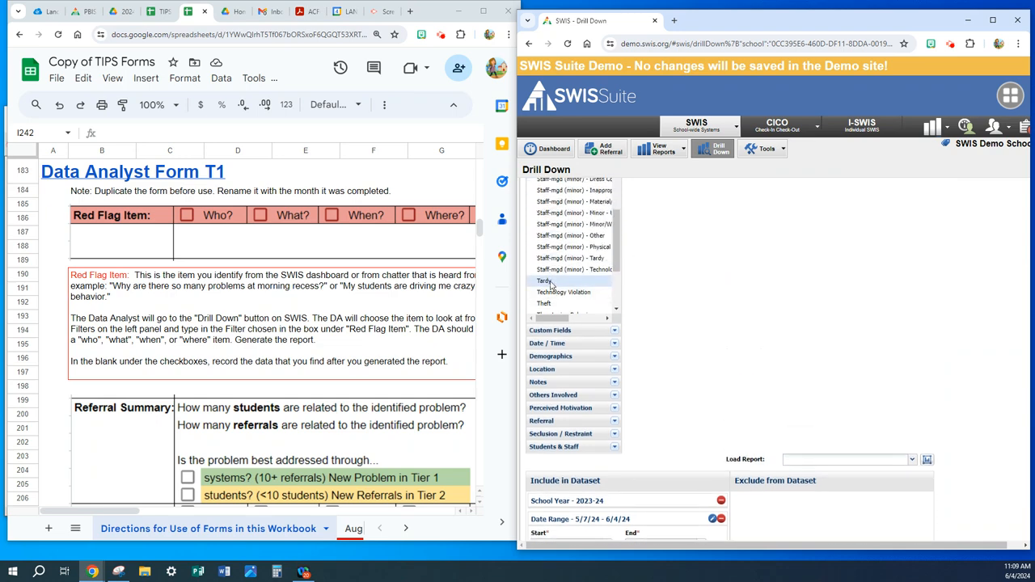
pyautogui.click(552, 283)
pyautogui.scroll(-2, 780, 299)
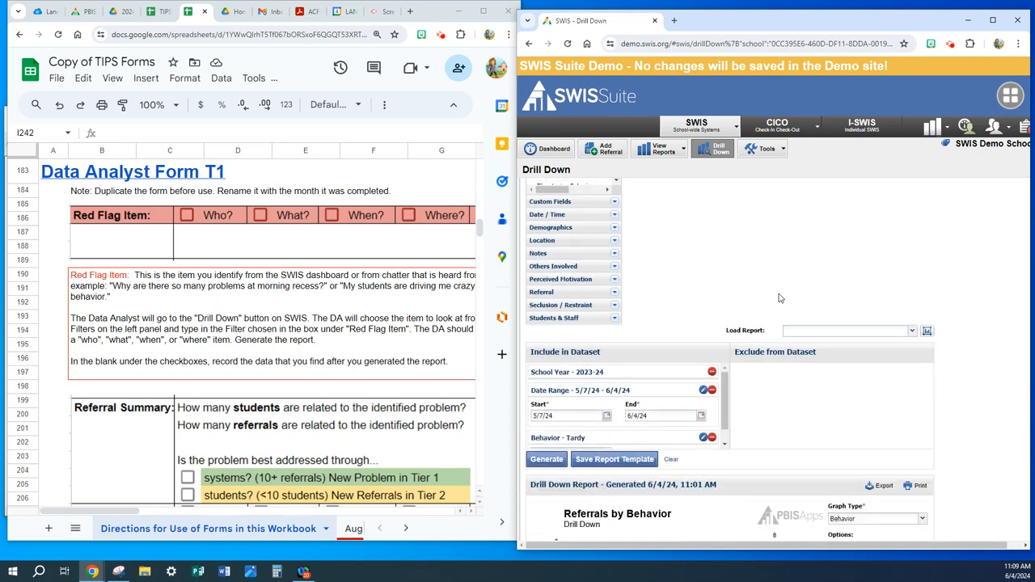
# - Move the Behavior - Tardy filter from the included to the excluded dataset and generate the report
pyautogui.scroll(-1, 558, 403)
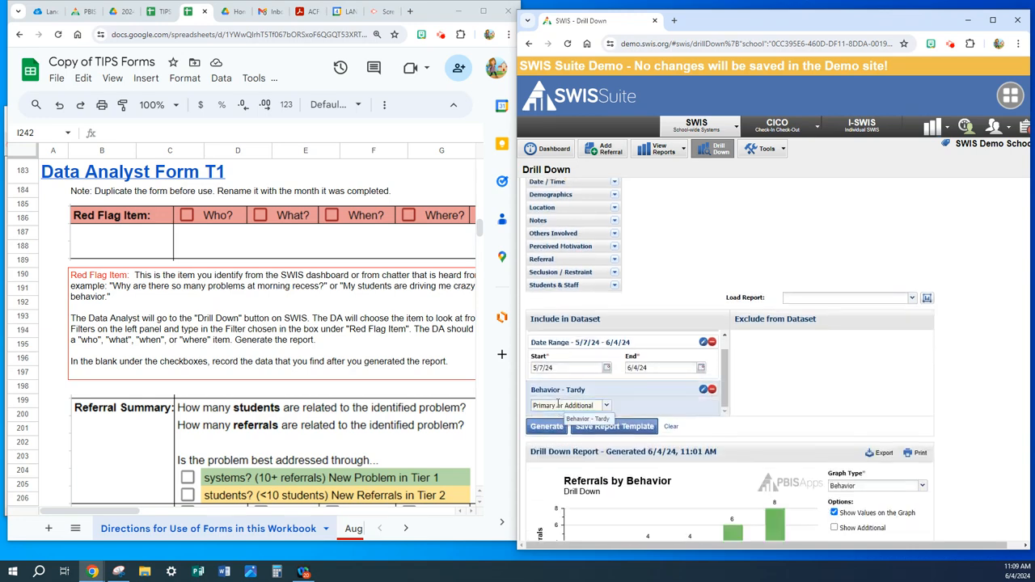
pyautogui.moveTo(558, 403); pyautogui.dragTo(811, 356)
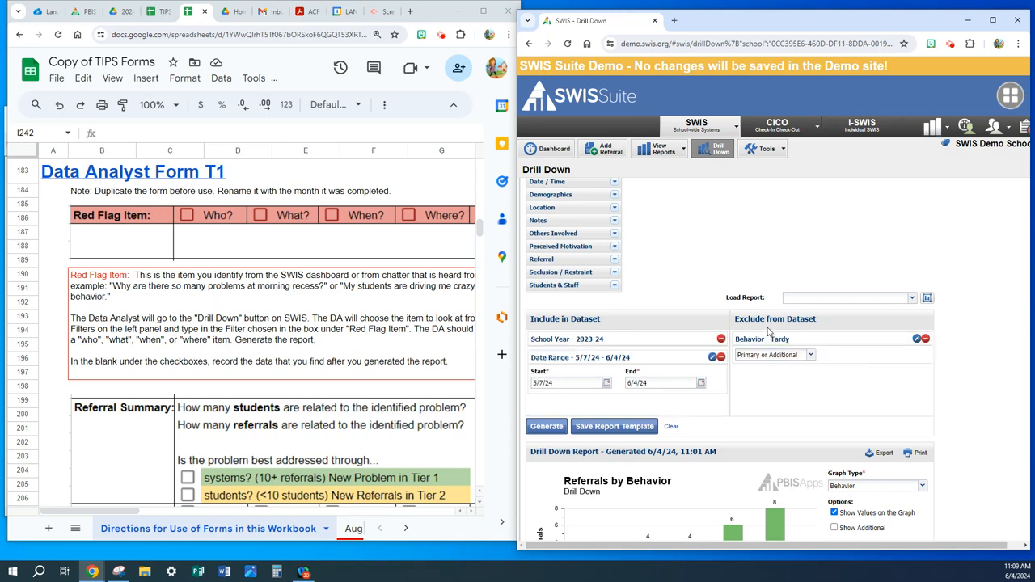
pyautogui.click(537, 429)
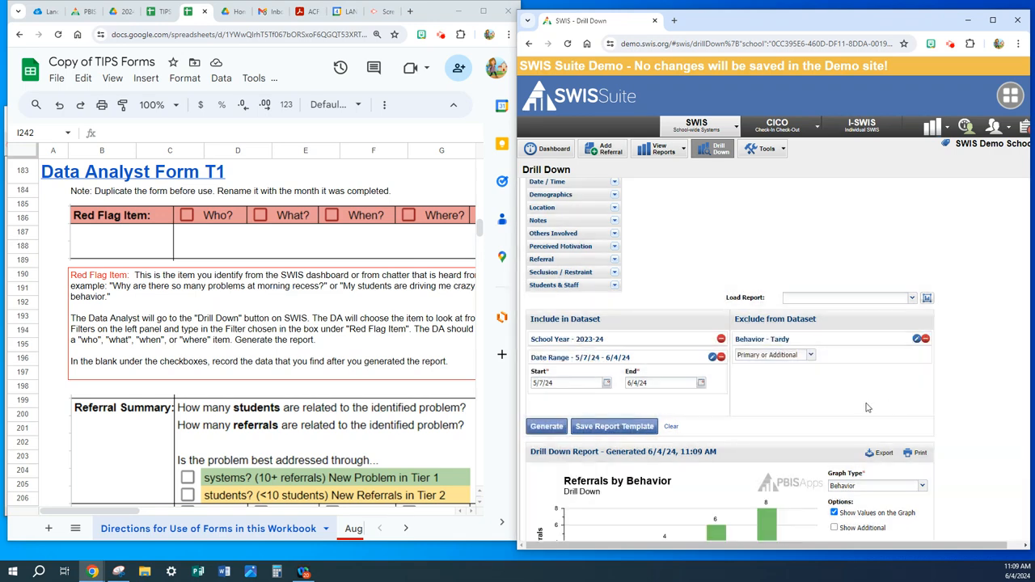
pyautogui.scroll(-1, 870, 409)
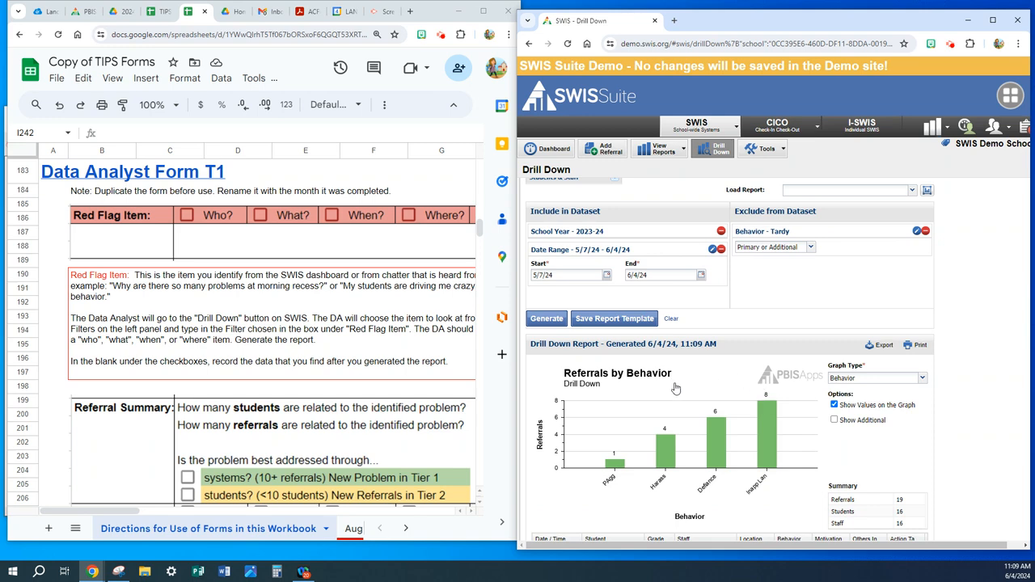
# - Graph the Drill Down report's referrals by Location, by Day of Week and by Time of Day
pyautogui.click(922, 379)
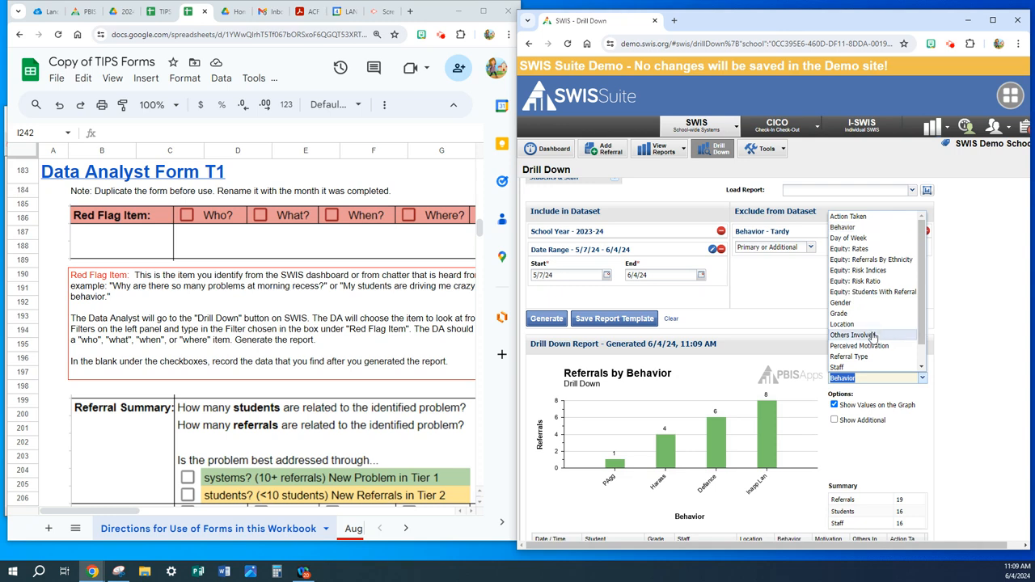
pyautogui.click(859, 325)
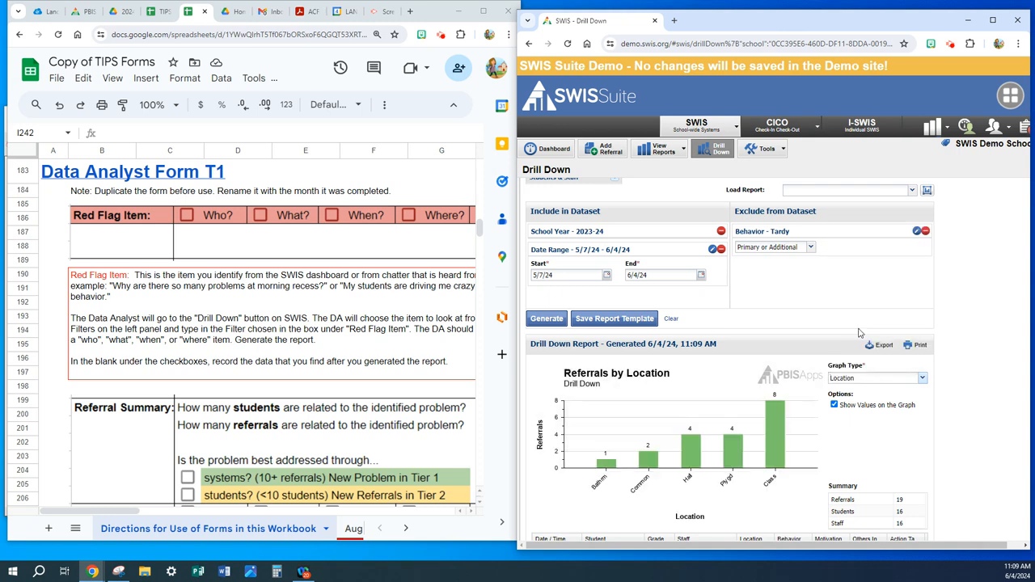
pyautogui.click(924, 379)
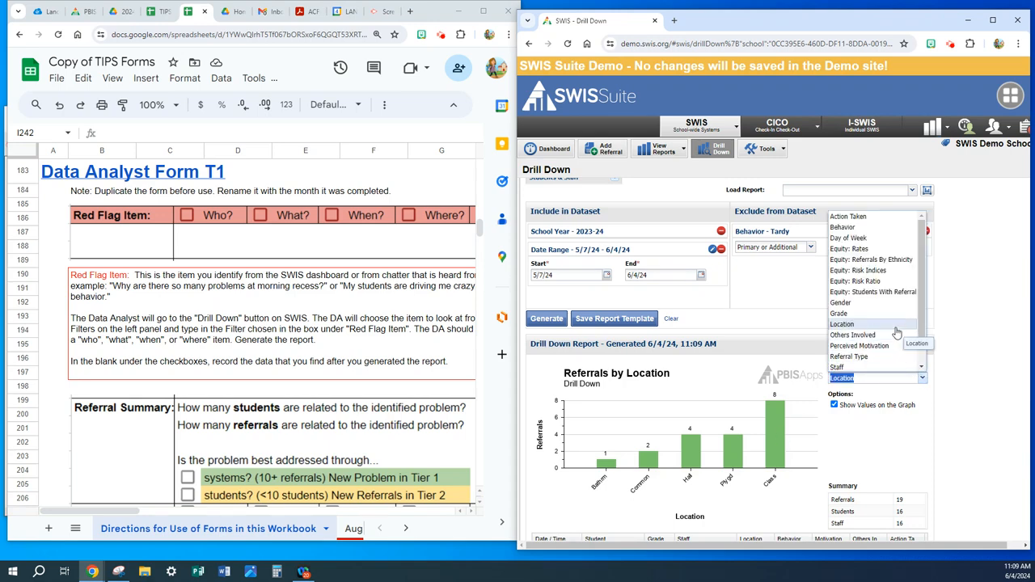
pyautogui.click(852, 238)
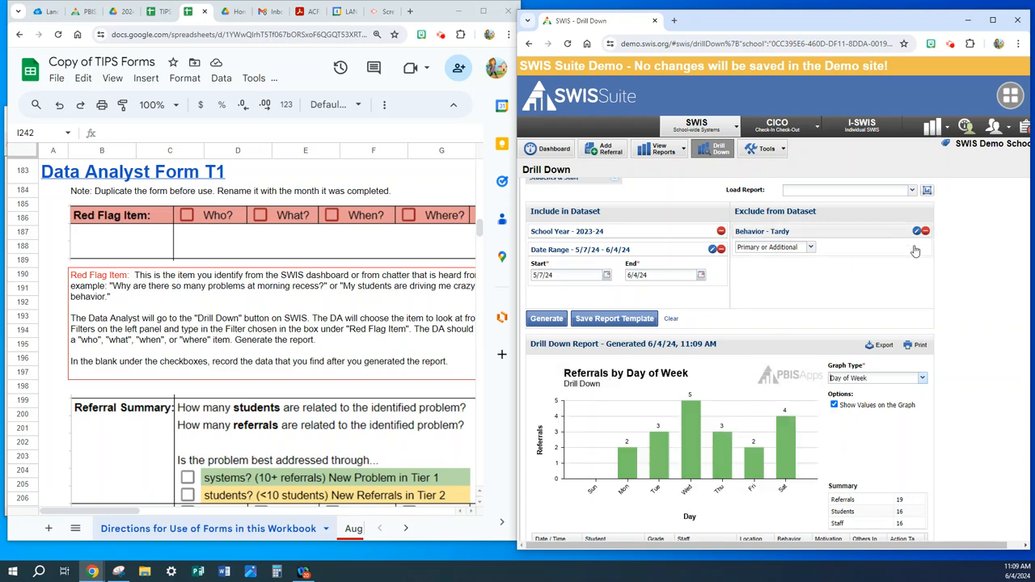
pyautogui.click(923, 378)
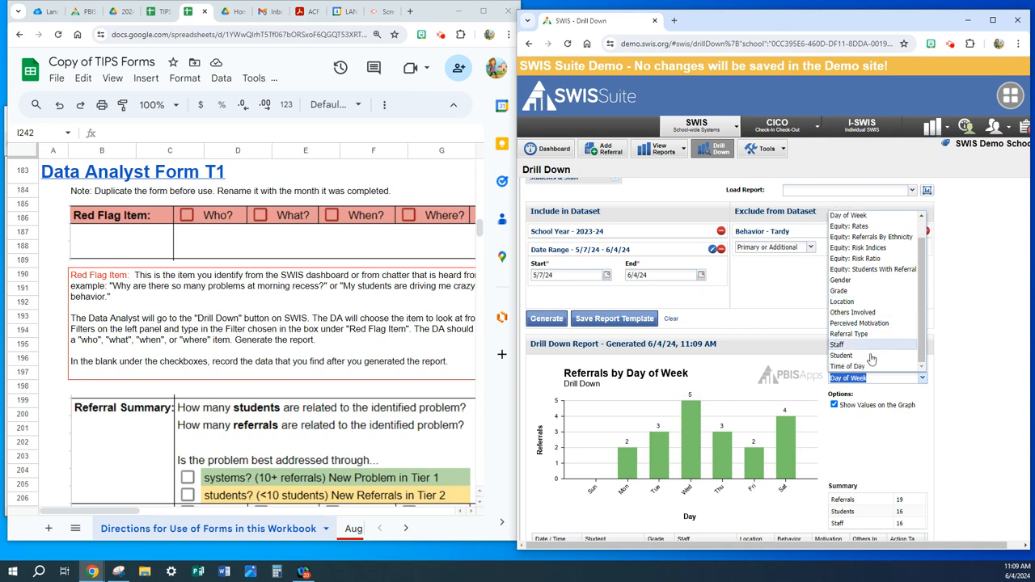
pyautogui.click(862, 367)
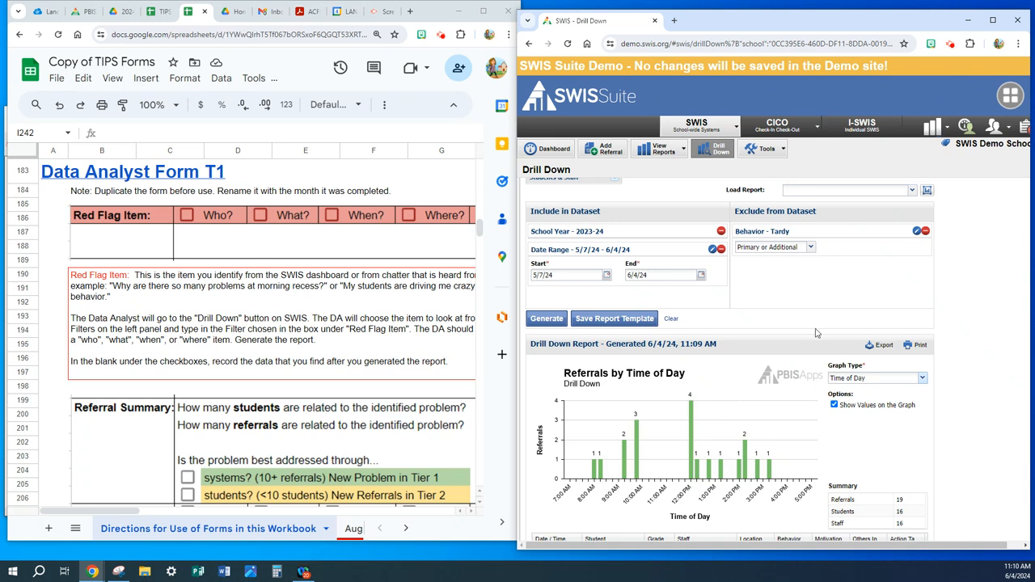
# - Set the Drill Down report's graph type back to Behavior
pyautogui.click(923, 379)
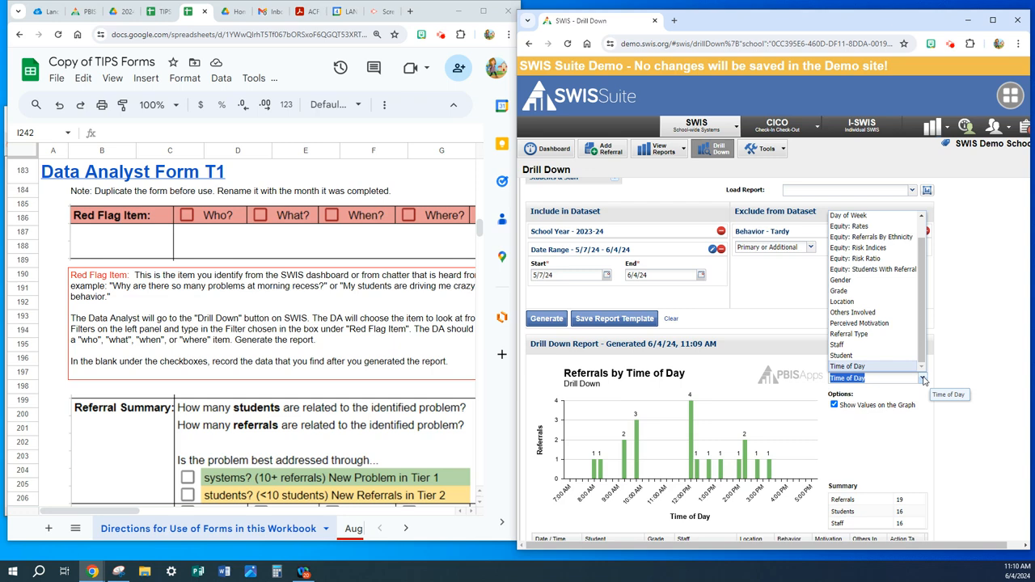
pyautogui.scroll(1, 877, 308)
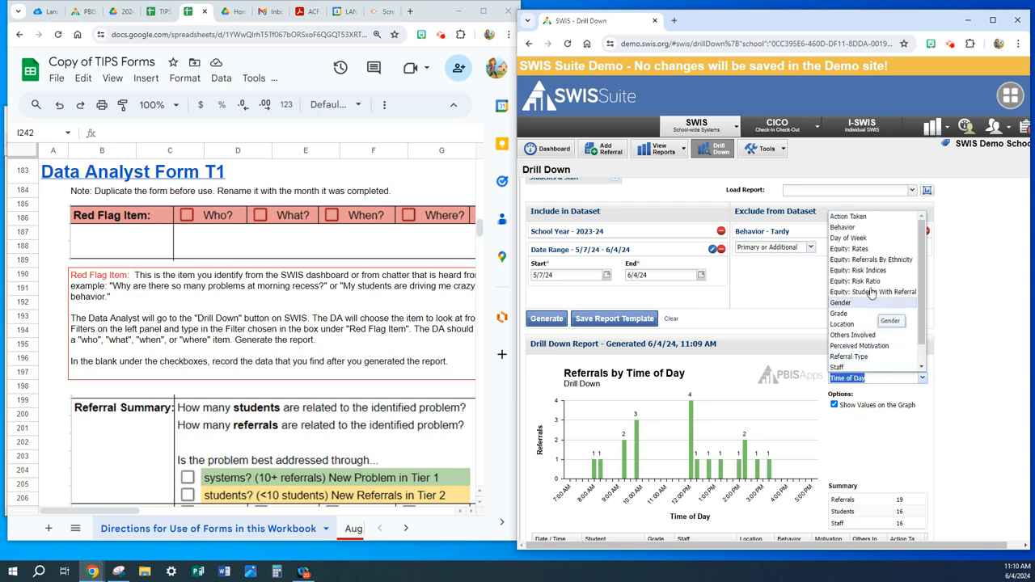
pyautogui.click(846, 229)
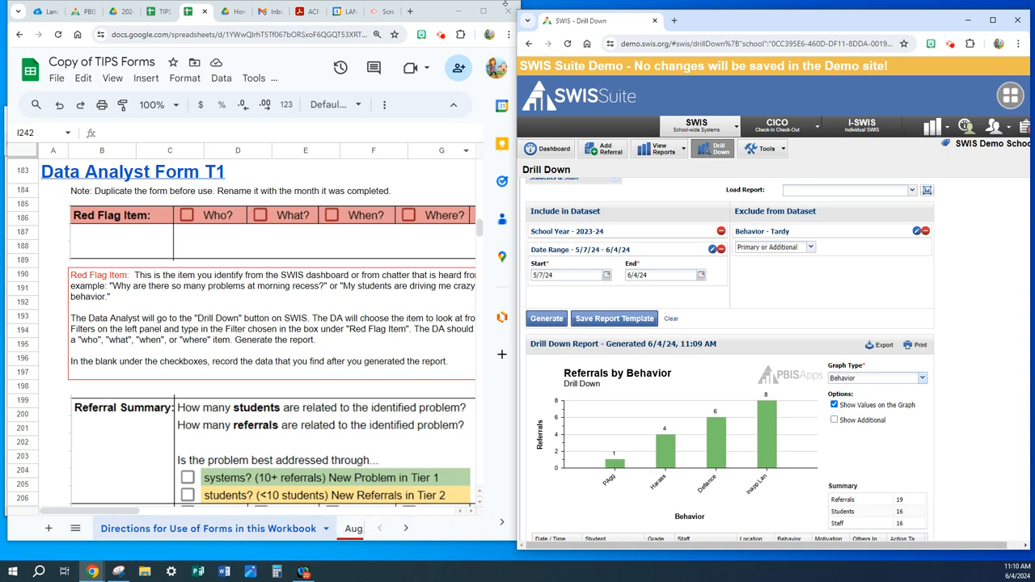
# - Maximize the forms workbook window and duplicate the Data Analyst Form T1 (Revised 5/2024) sheet
pyautogui.click(484, 11)
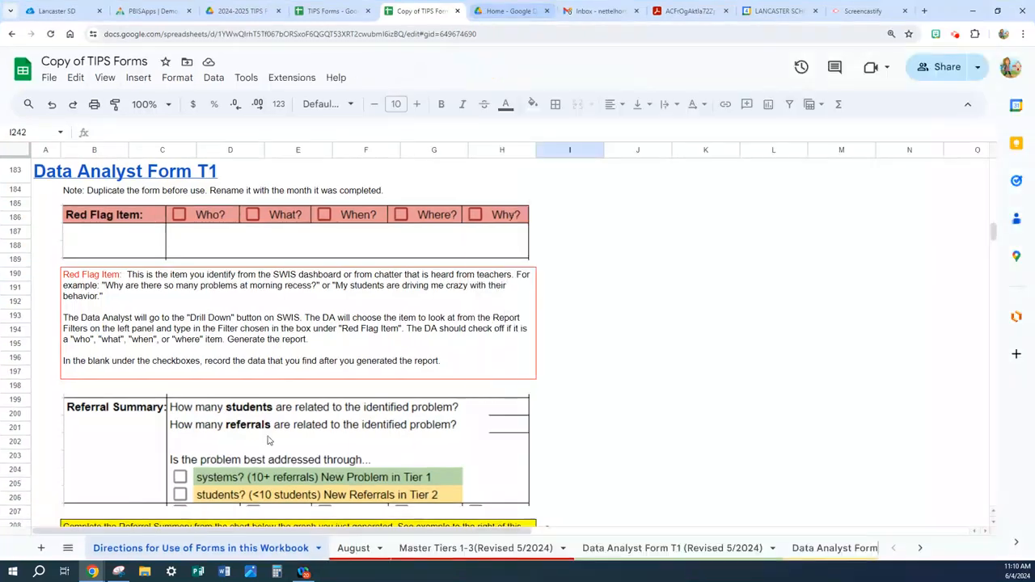
pyautogui.click(638, 549)
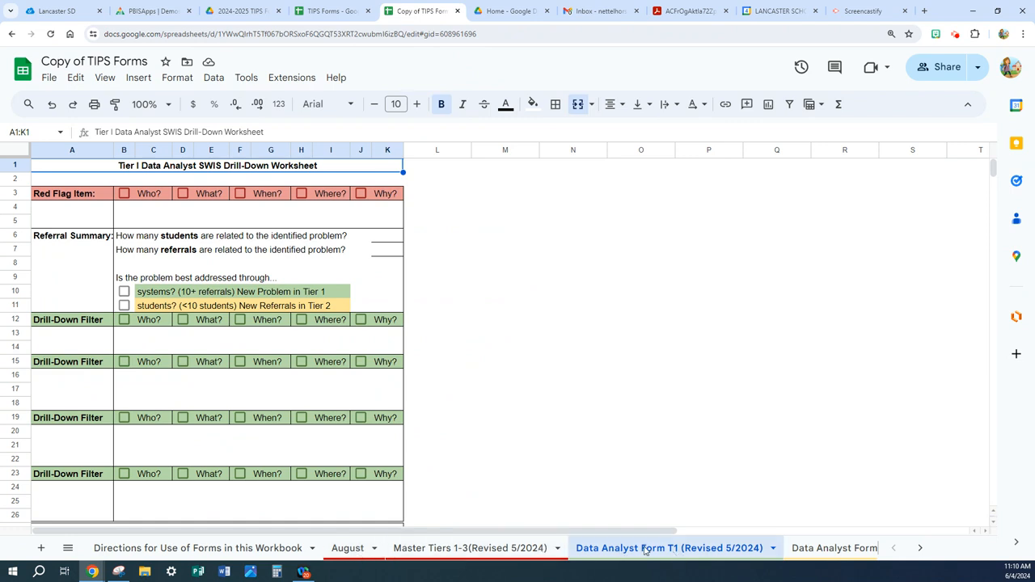
pyautogui.click(772, 549)
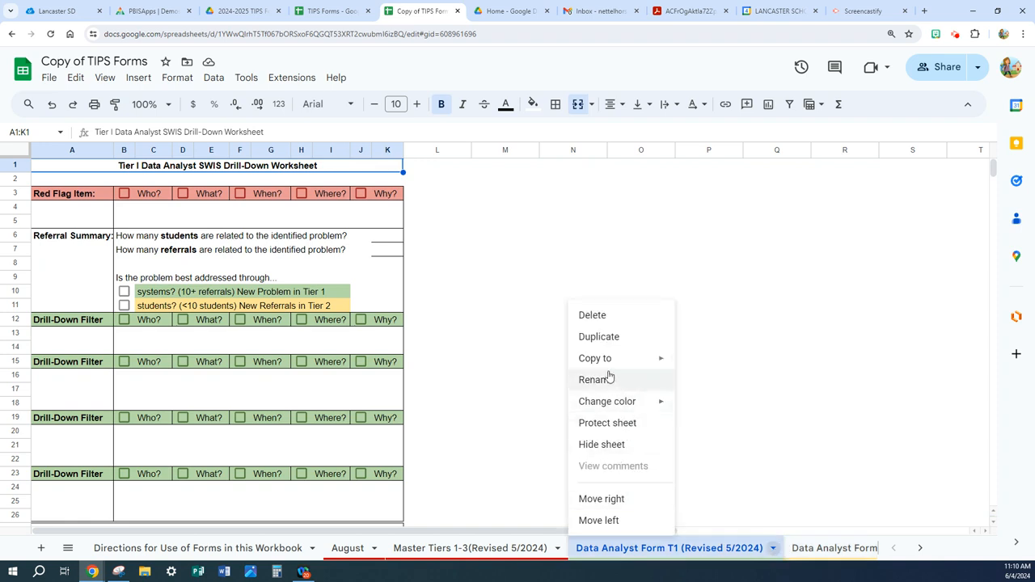
pyautogui.click(599, 337)
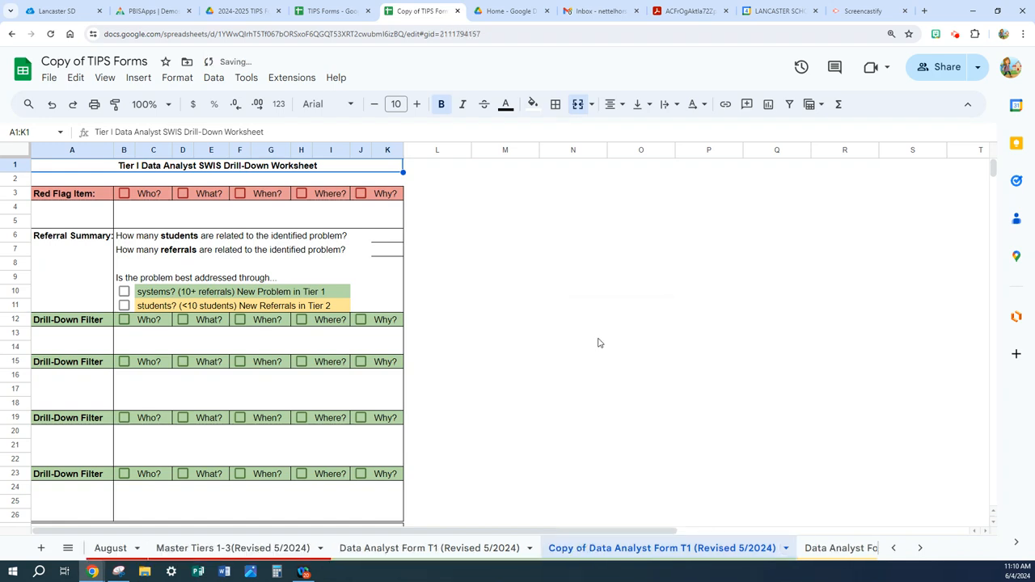
# - Rename the duplicated sheet as August Data Analyst Form T1 (Revised 5/2024) and place it directly after the August sheet
pyautogui.doubleClick(617, 550)
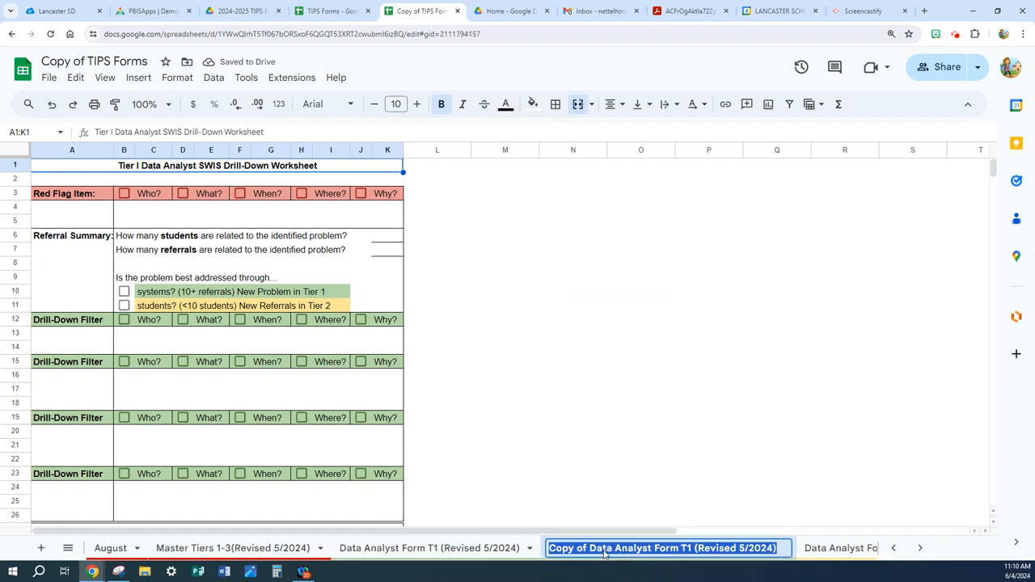
pyautogui.doubleClick(591, 551)
pyautogui.click(591, 551)
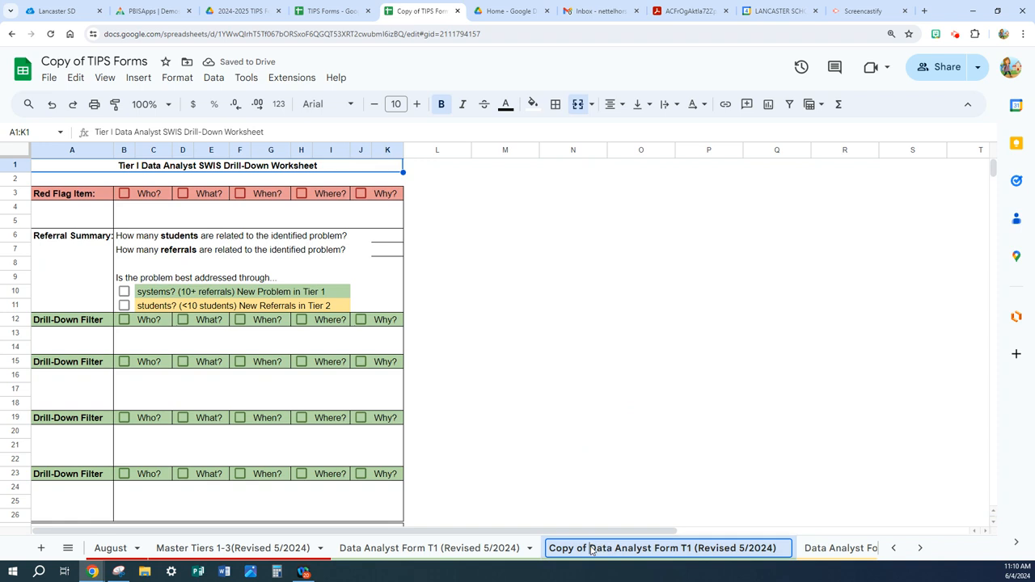
pyautogui.press('BackSpace')
pyautogui.press('BackSpace')
pyautogui.press('BackSpace')
pyautogui.press('BackSpace')
pyautogui.press('BackSpace')
pyautogui.press('BackSpace')
pyautogui.press('BackSpace')
pyautogui.press('BackSpace')
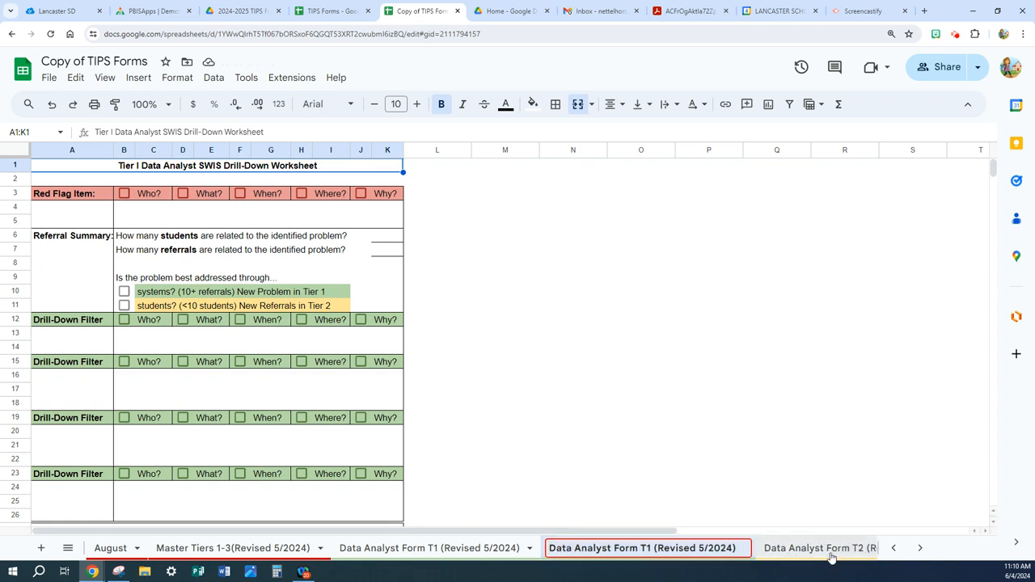
pyautogui.write('August')
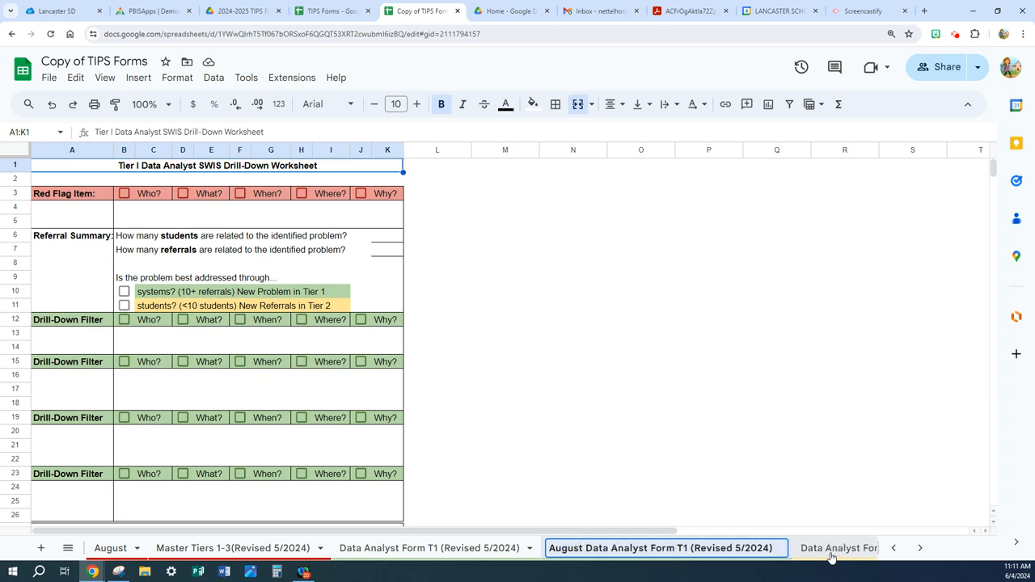
pyautogui.press('Return')
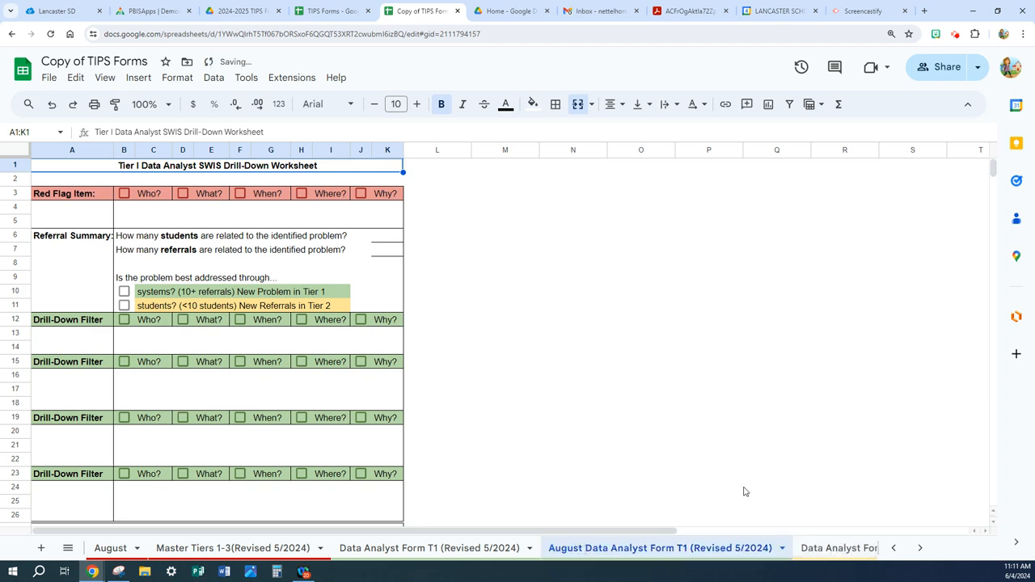
pyautogui.moveTo(637, 550); pyautogui.dragTo(243, 543)
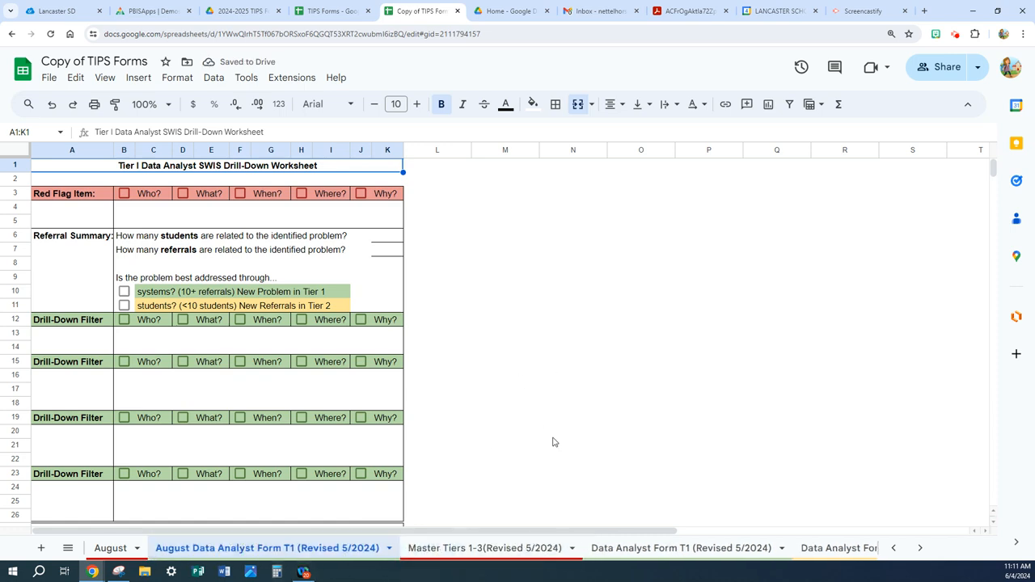
# - Restore the workbook beside the SWIS window, enter Behavior as the Red Flag Item and check it as a What? item
pyautogui.click(994, 11)
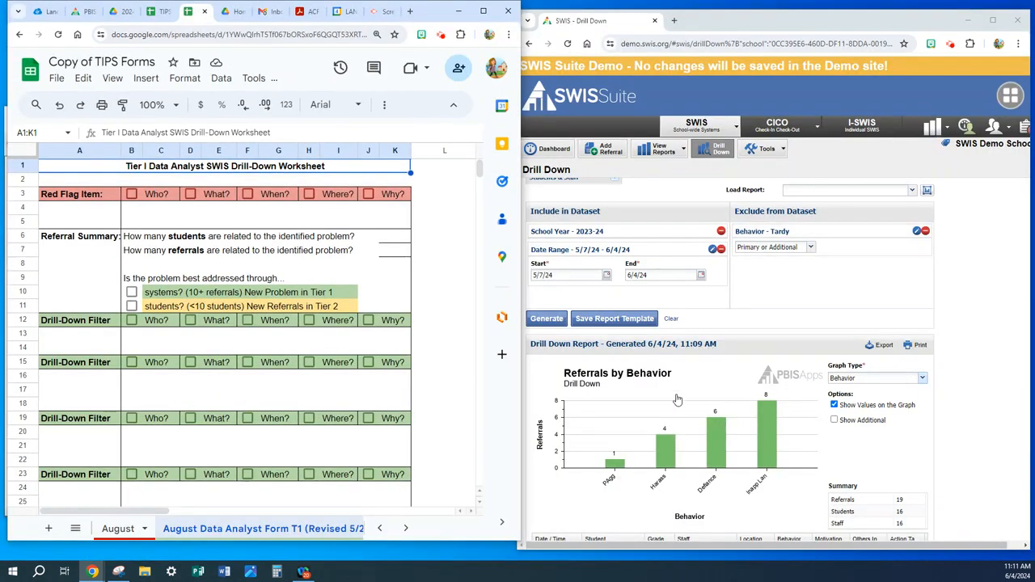
pyautogui.click(81, 218)
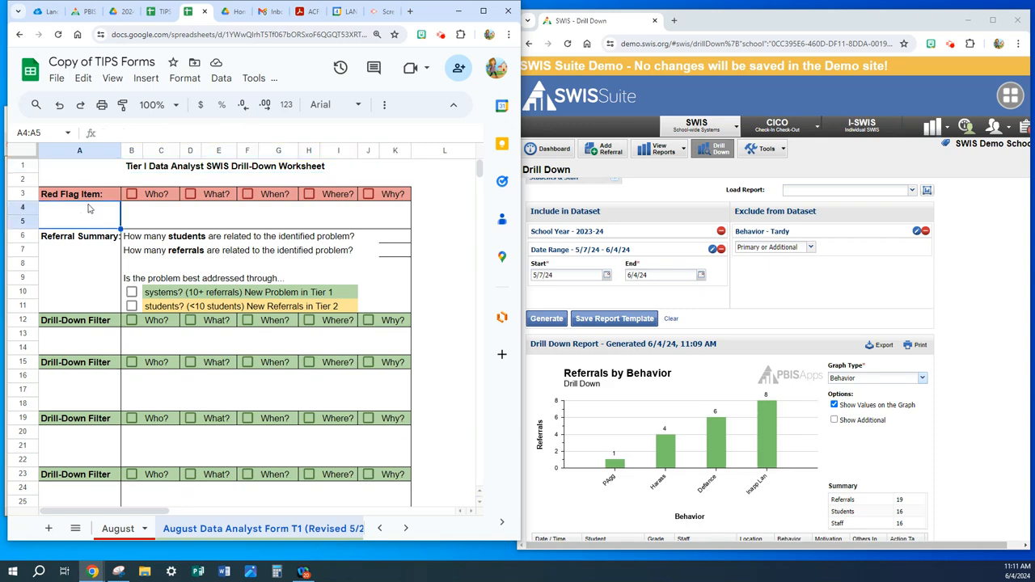
pyautogui.write('Behavior')
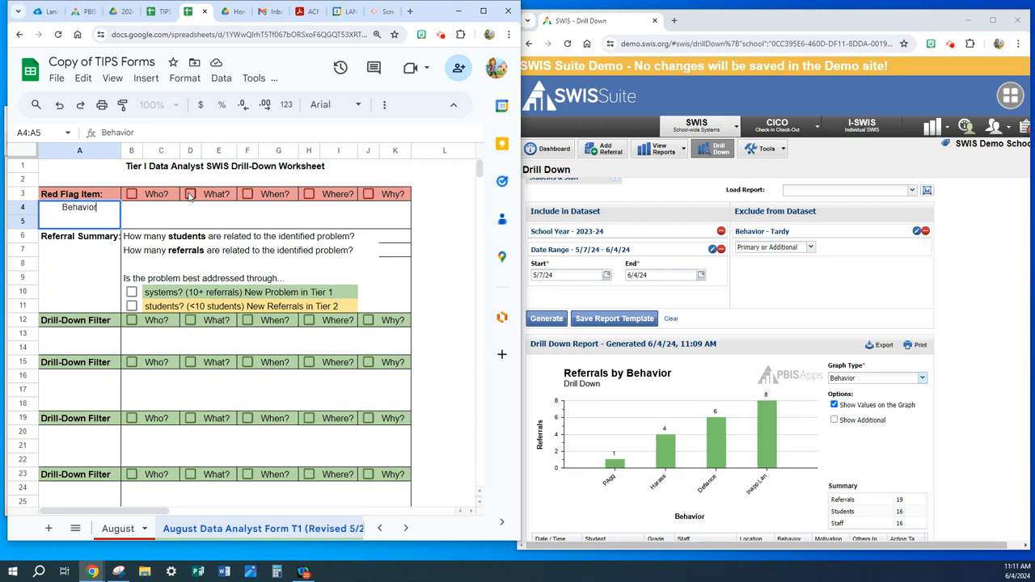
pyautogui.click(190, 196)
# - Merge the blank cells B4:K5 beneath the Red Flag Item checkboxes into one cell
pyautogui.click(203, 219)
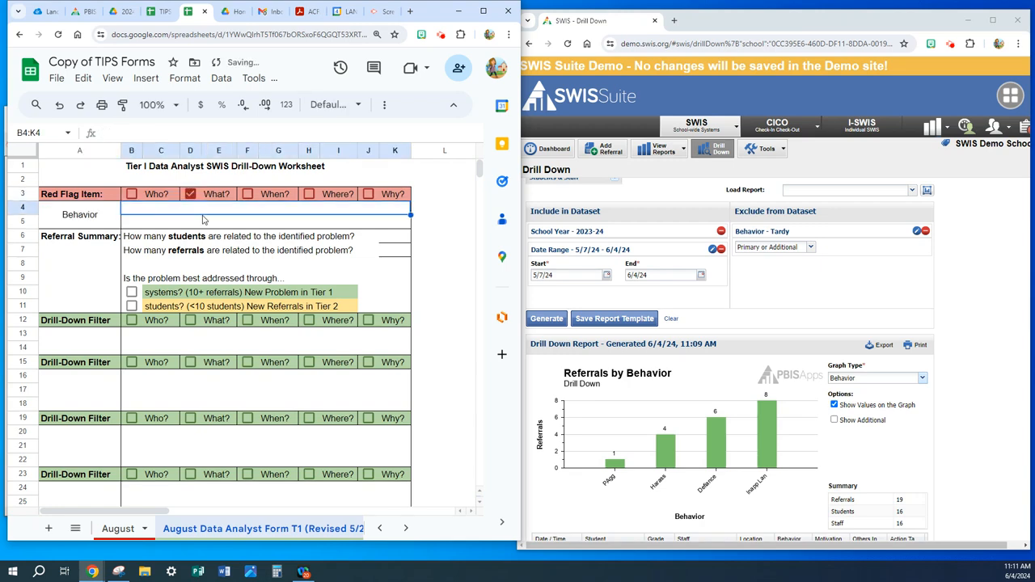
pyautogui.moveTo(213, 212); pyautogui.dragTo(210, 222)
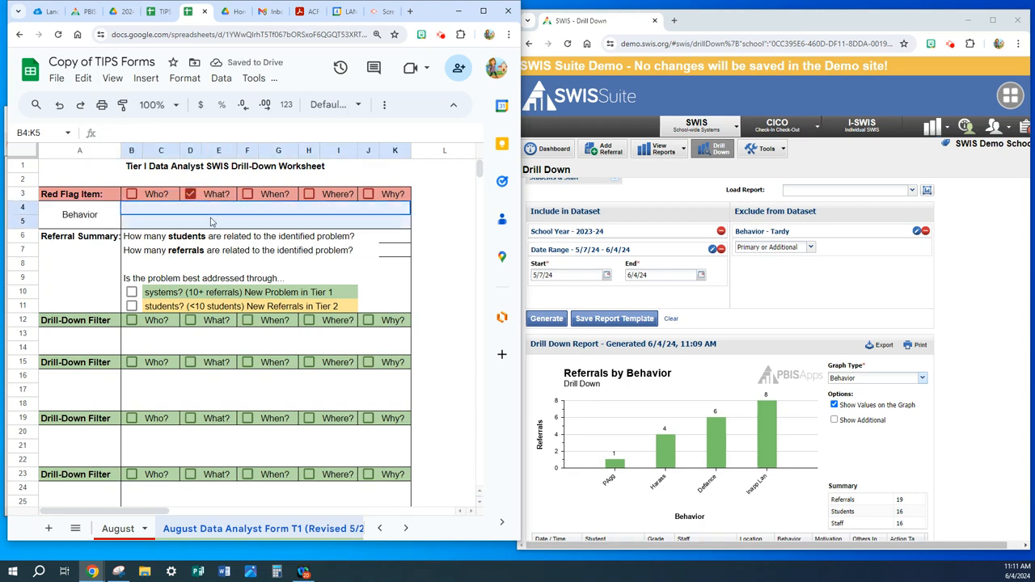
pyautogui.click(380, 107)
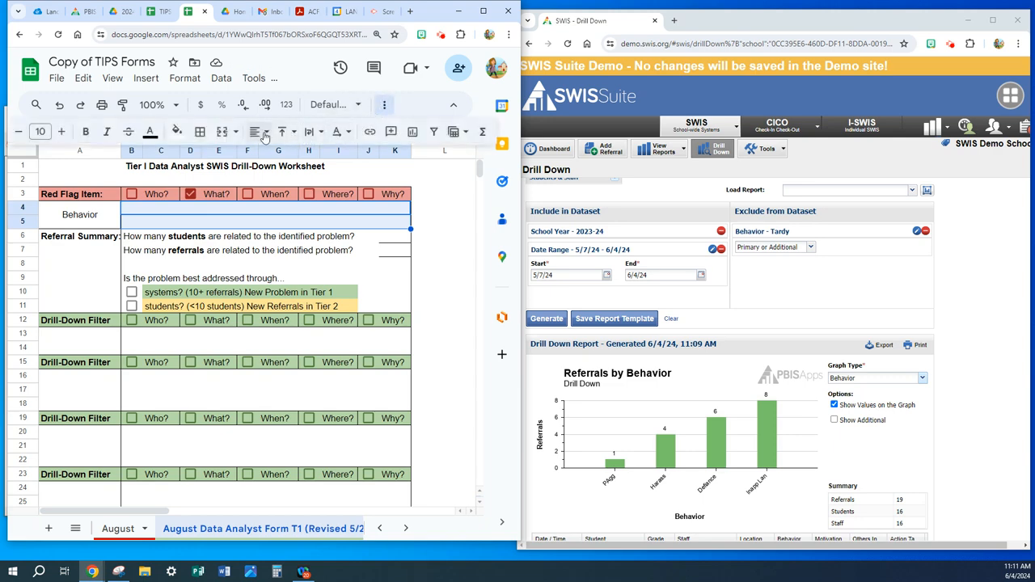
pyautogui.click(222, 132)
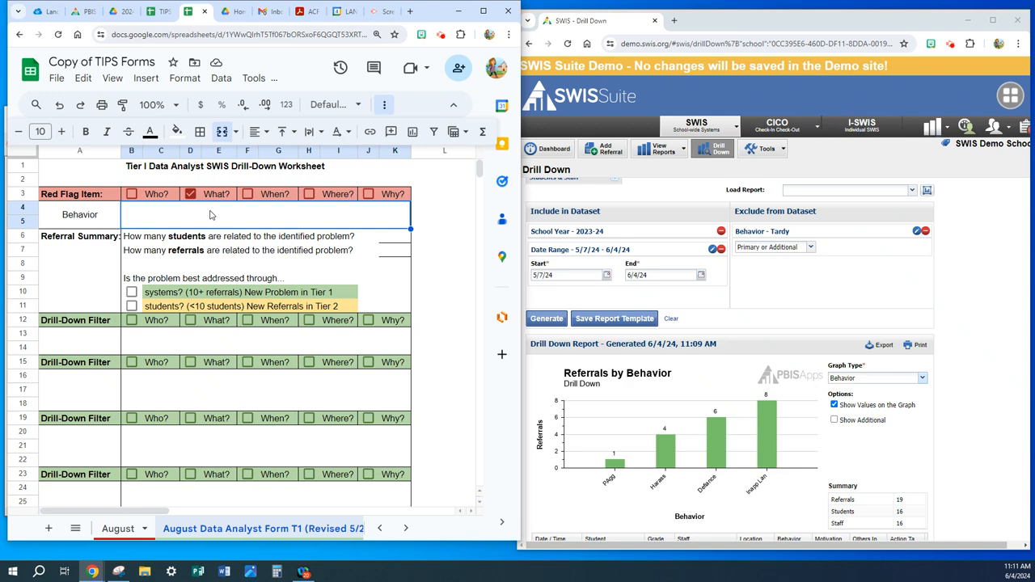
# - Record "Inapp Lang = 8" in the merged cell beside Behavior
pyautogui.doubleClick(209, 212)
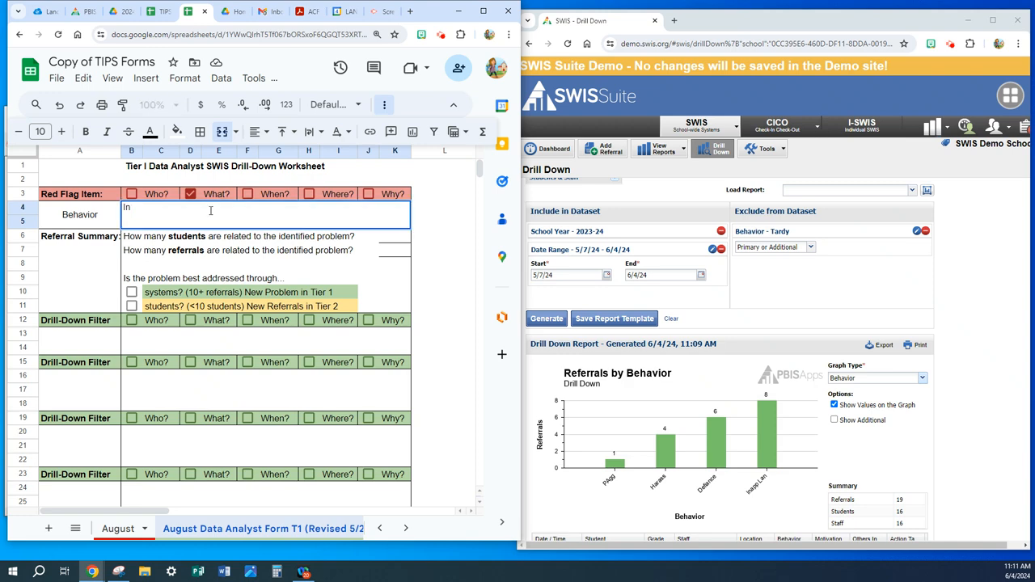
pyautogui.write('Inapp Lang = 8')
pyautogui.press('Return')
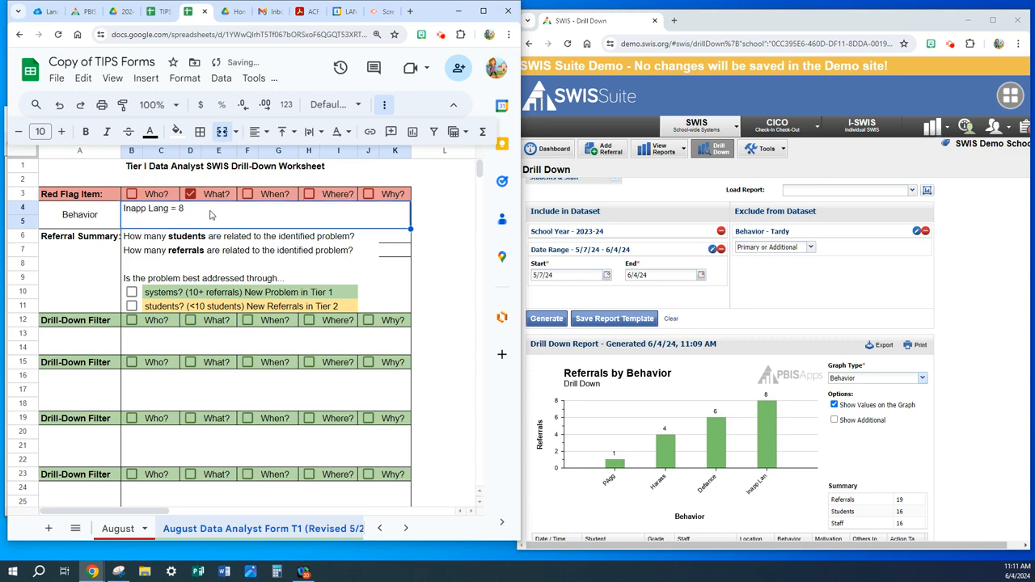
# - Add "Defiance = 6" as a second line in the merged Red Flag Item cell
pyautogui.doubleClick(210, 206)
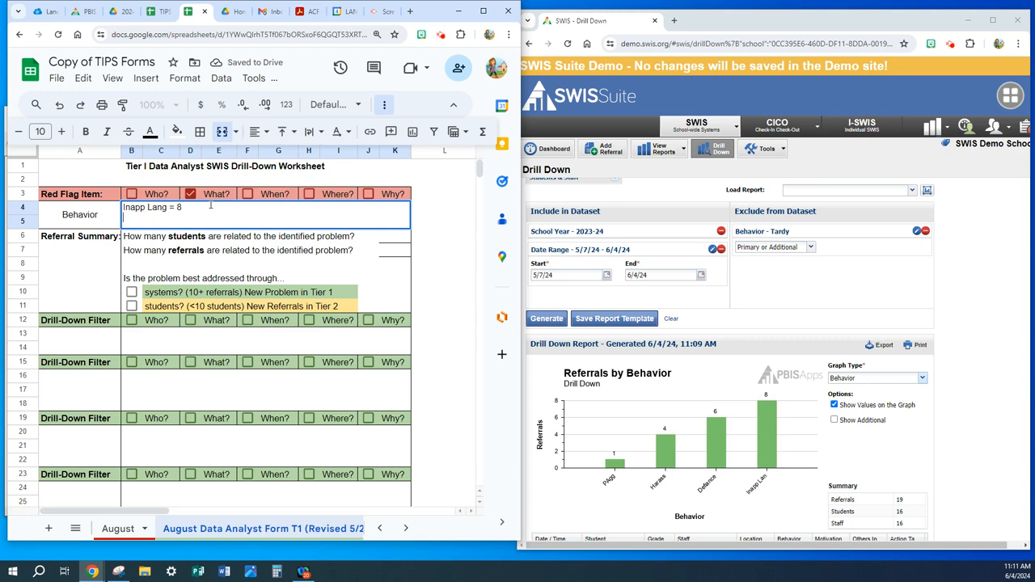
pyautogui.write('dEF')
pyautogui.write('De')
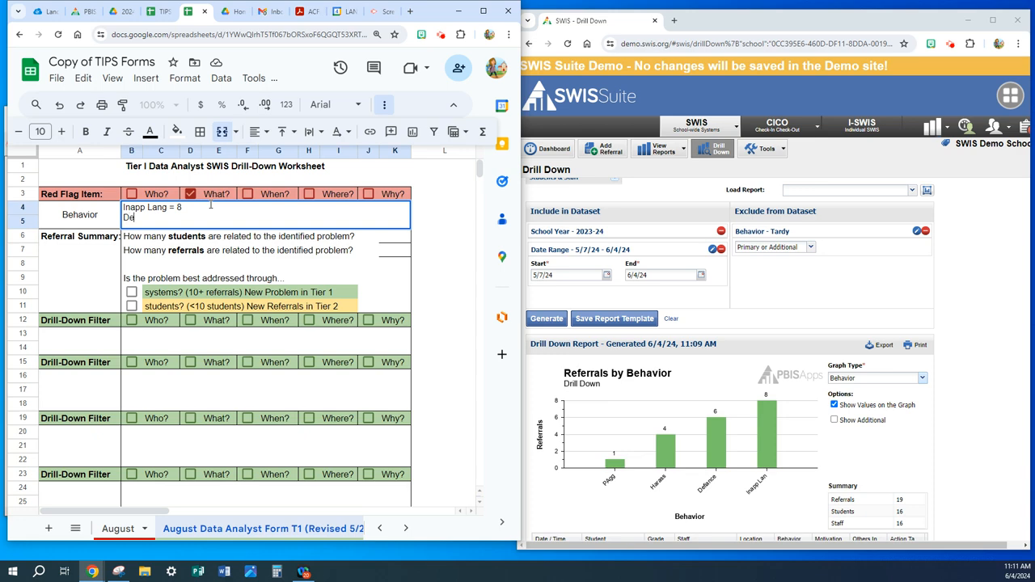
pyautogui.write('fianc')
pyautogui.write('e = 6')
pyautogui.hotkey('alt', 'Return')
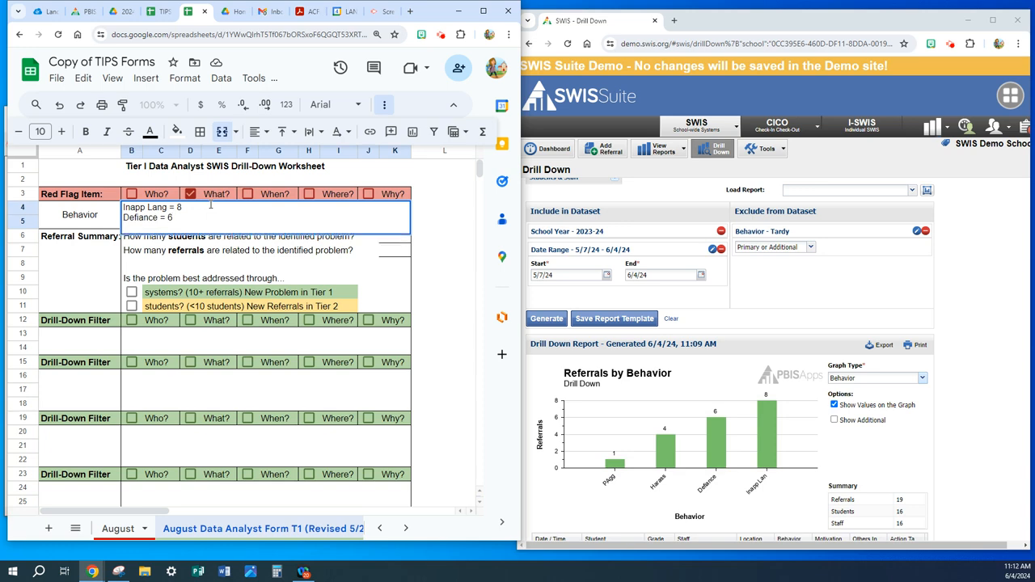
# - Add the lines "Harassment = 4" and "Phys Agg = 1" to the merged Red Flag Item cell
pyautogui.write('Harassment = 4')
pyautogui.hotkey('alt', 'Return')
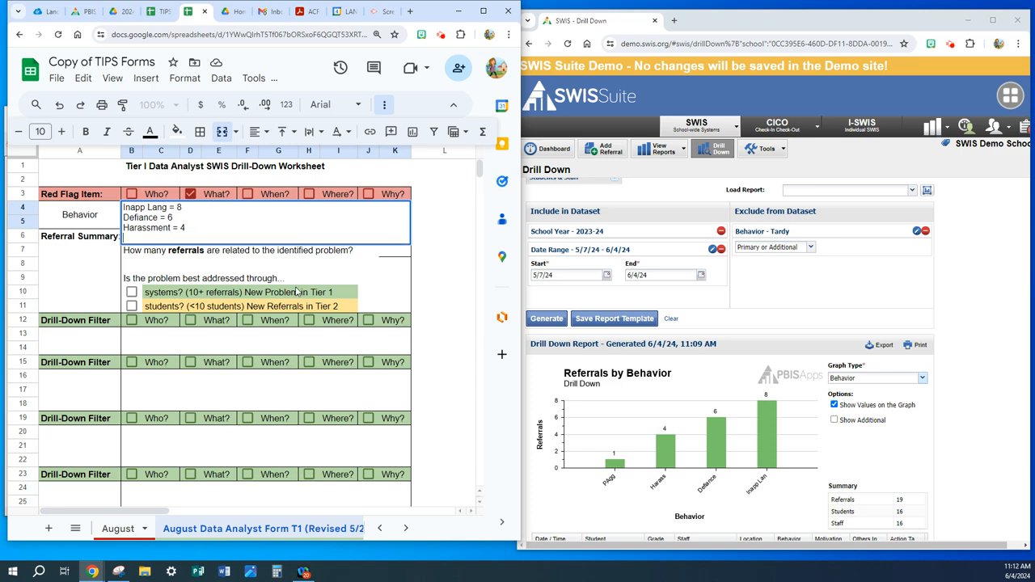
pyautogui.write('Phys Agg = 1')
pyautogui.press('Return')
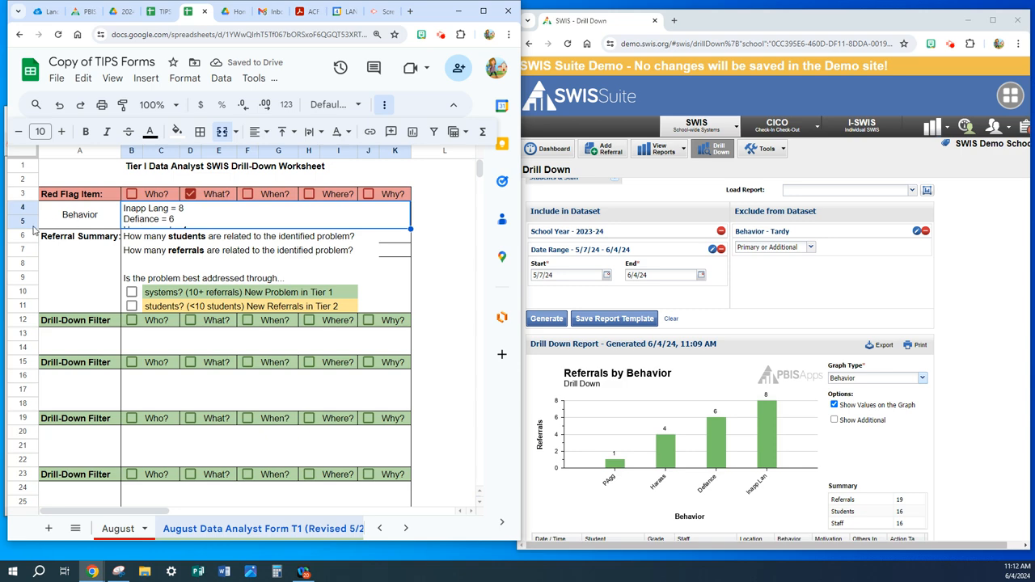
# - Increase the height of row 5 so the Red Flag Item cell fits all four behavior lines
pyautogui.press('Return')
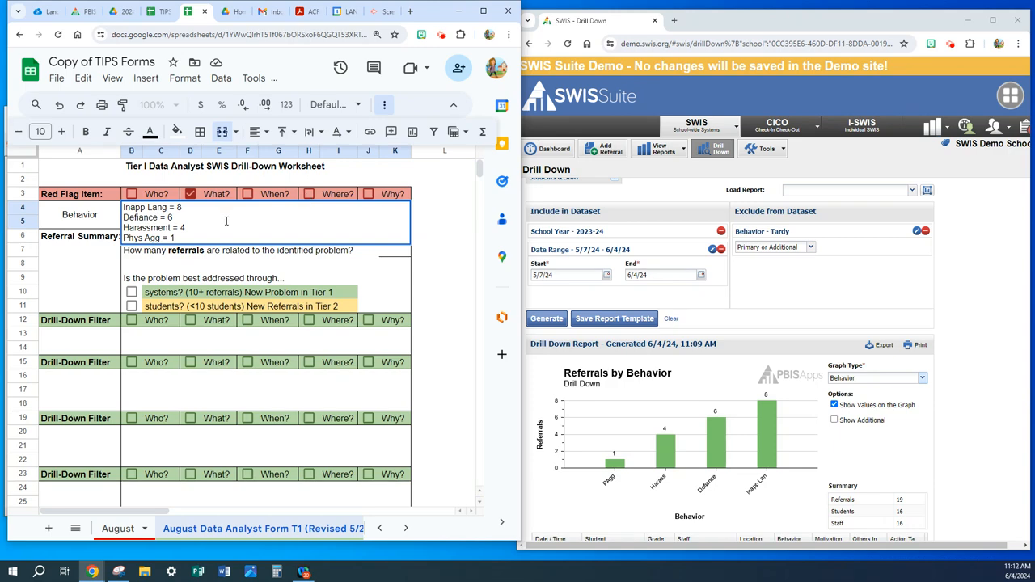
pyautogui.click(178, 218)
pyautogui.moveTo(23, 230); pyautogui.dragTo(22, 243)
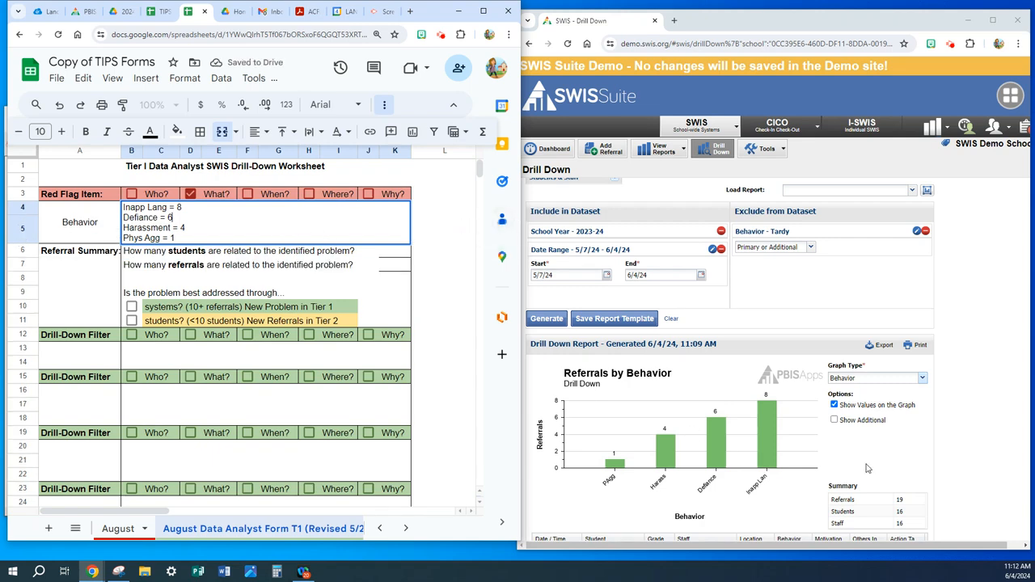
# - Fill in the Referral Summary with 16 related students and 19 related referrals
pyautogui.scroll(-1, 873, 483)
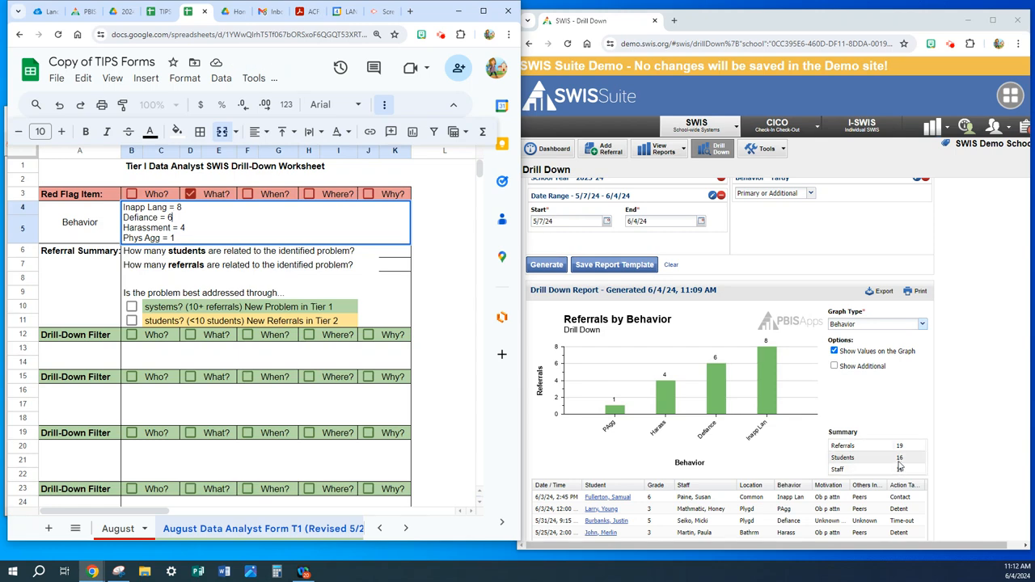
pyautogui.click(391, 257)
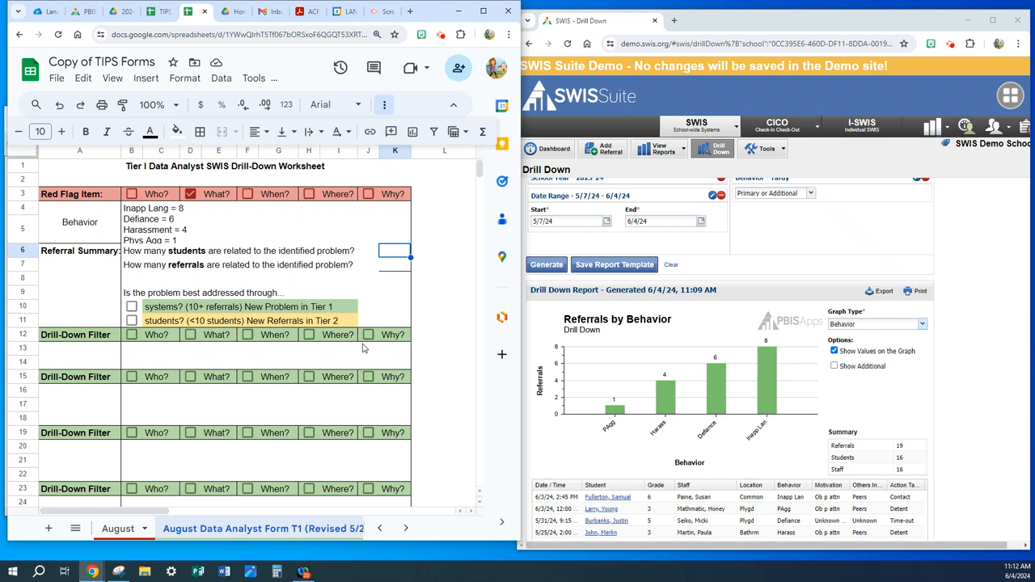
pyautogui.write('16')
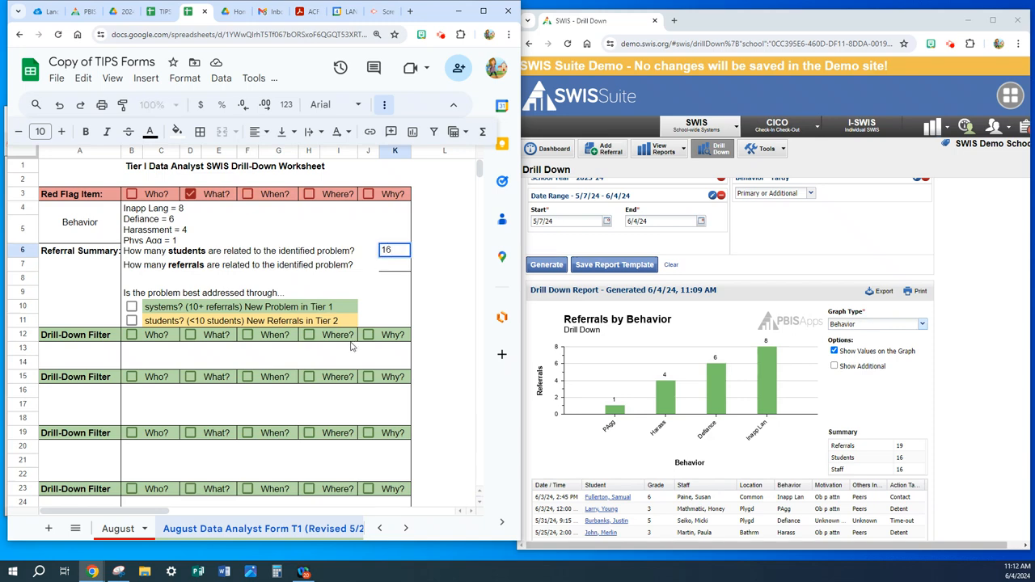
pyautogui.click(383, 271)
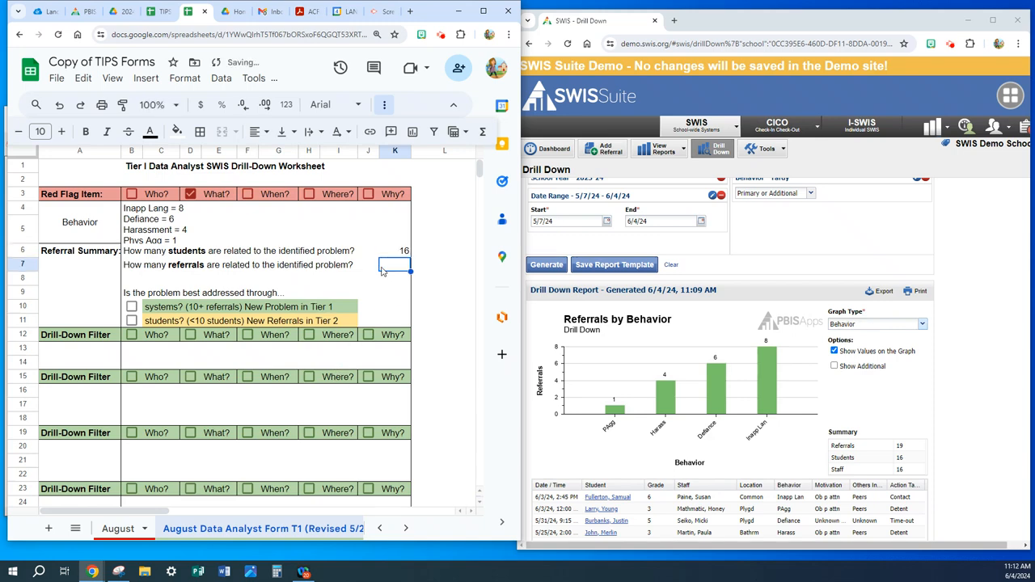
pyautogui.write('19')
# - Increase the height of row 4 slightly so all four behavior lines fit in the merged Red Flag Item cell
pyautogui.click(202, 234)
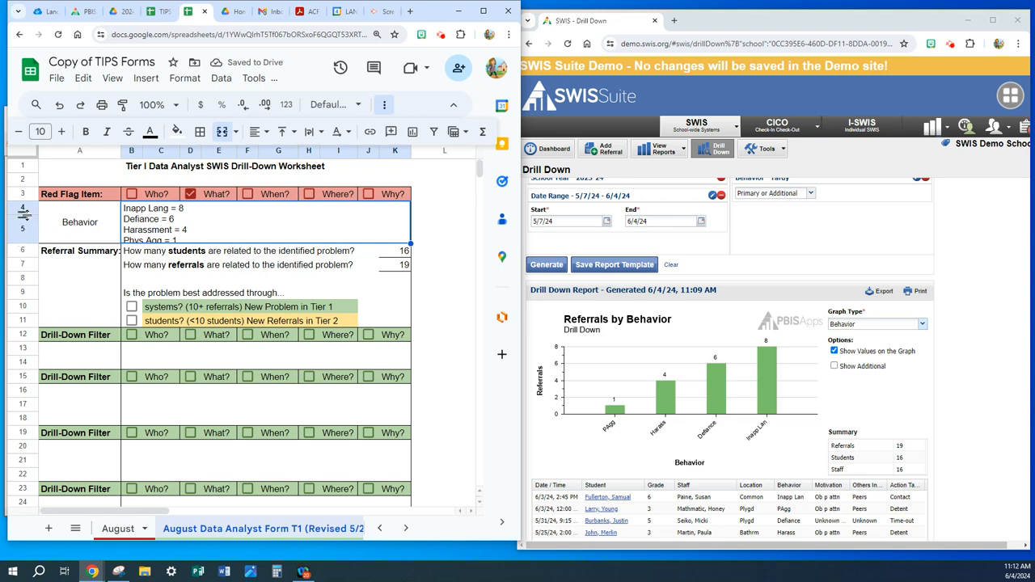
pyautogui.moveTo(27, 216); pyautogui.dragTo(30, 222)
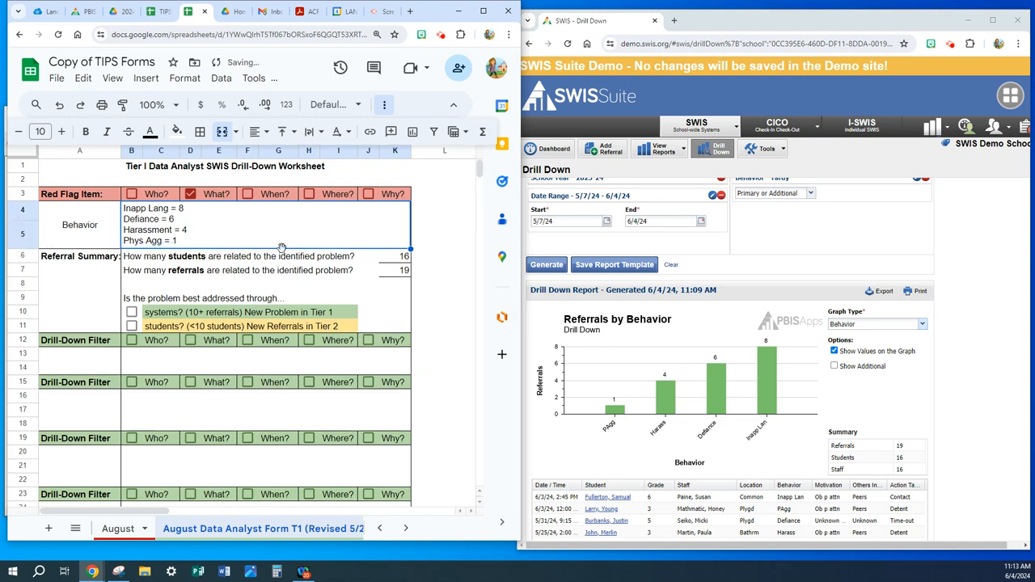
pyautogui.click(374, 300)
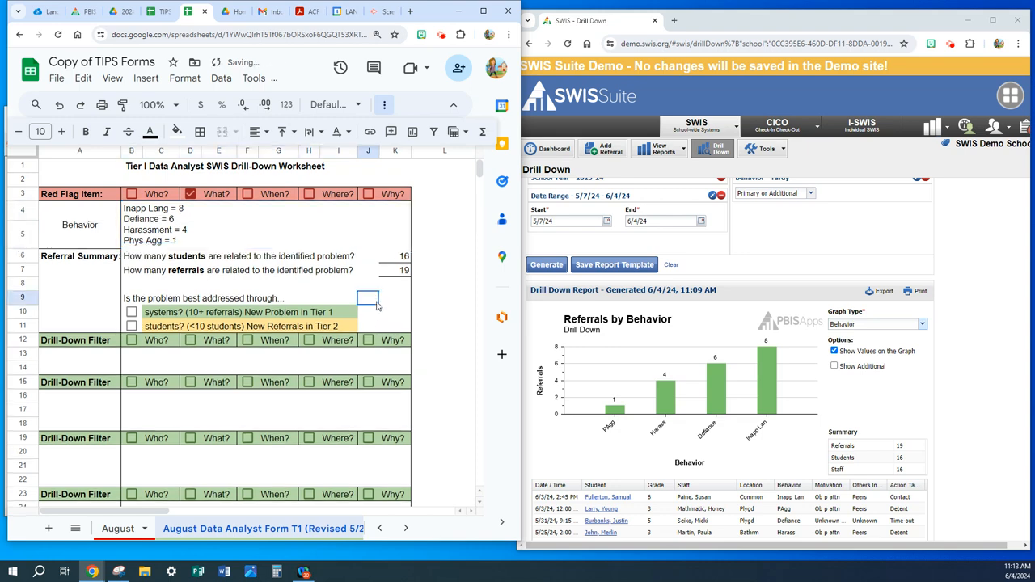
# - Add a bottom border to the merged cell holding the Red Flag Item behavior lines
pyautogui.click(170, 236)
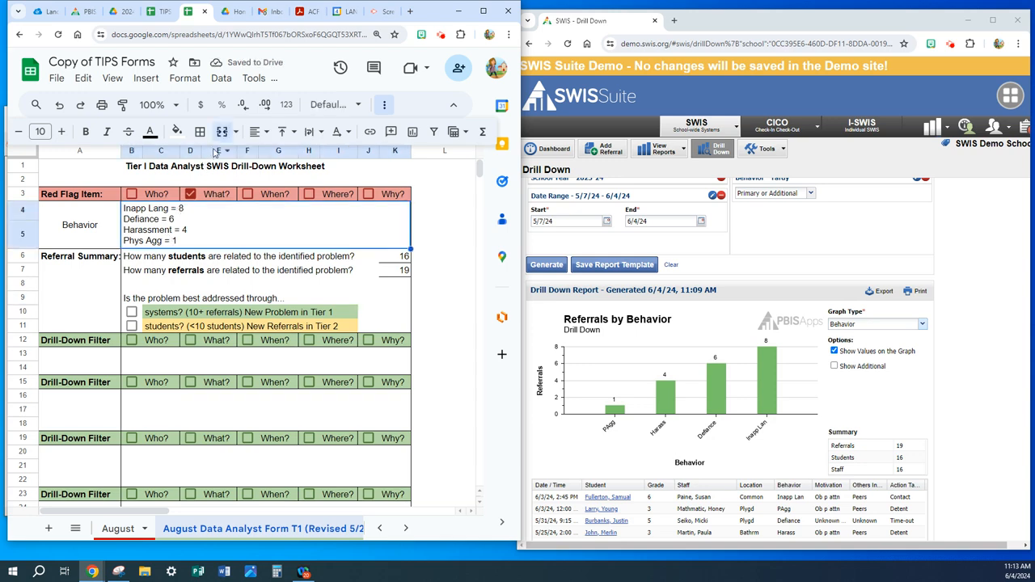
pyautogui.click(195, 133)
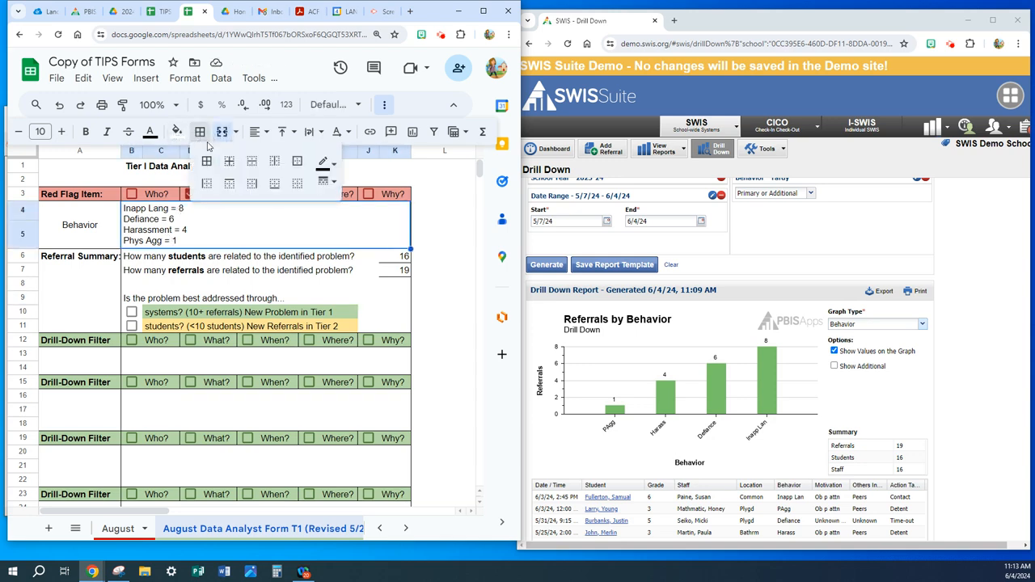
pyautogui.click(274, 184)
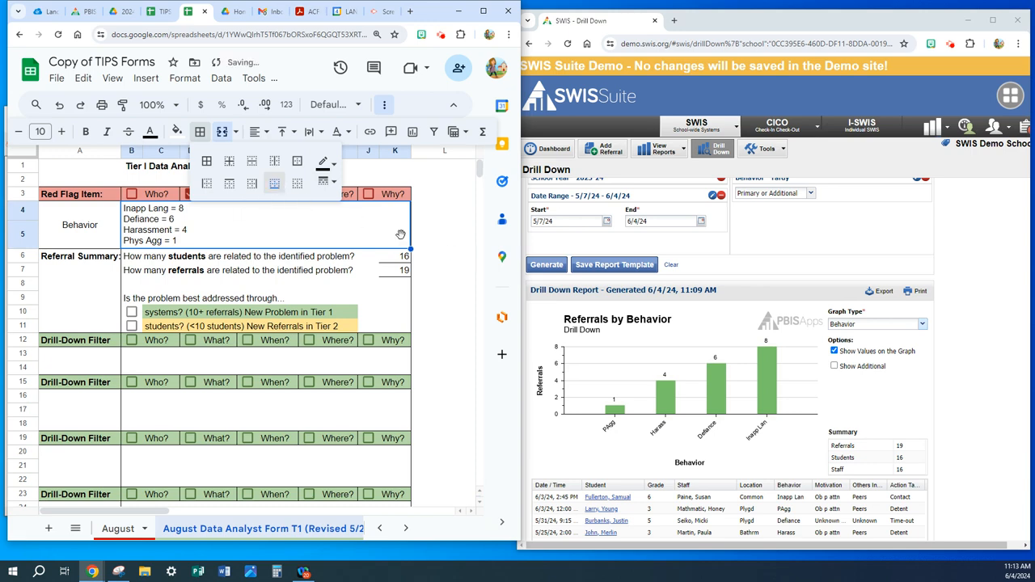
pyautogui.click(373, 231)
# - Mark the problem as best addressed through systems (10+ referrals), New Problem in Tier 1
pyautogui.click(296, 283)
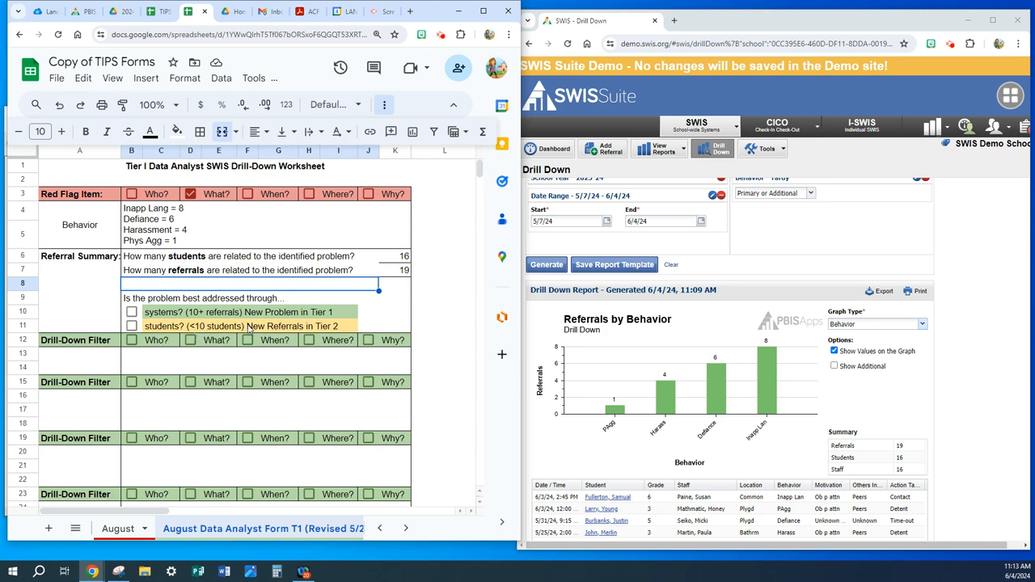
pyautogui.click(131, 313)
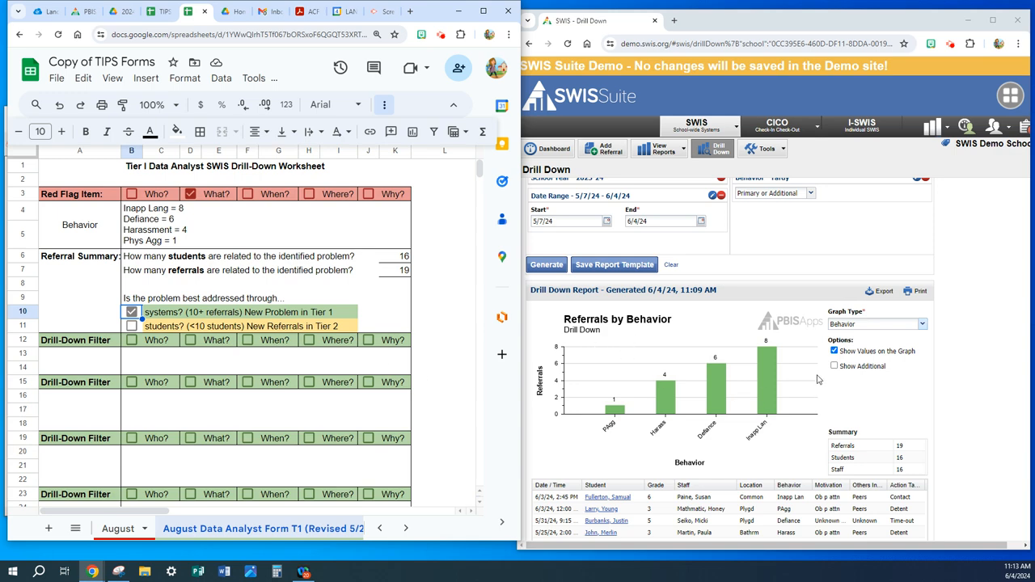
pyautogui.click(720, 334)
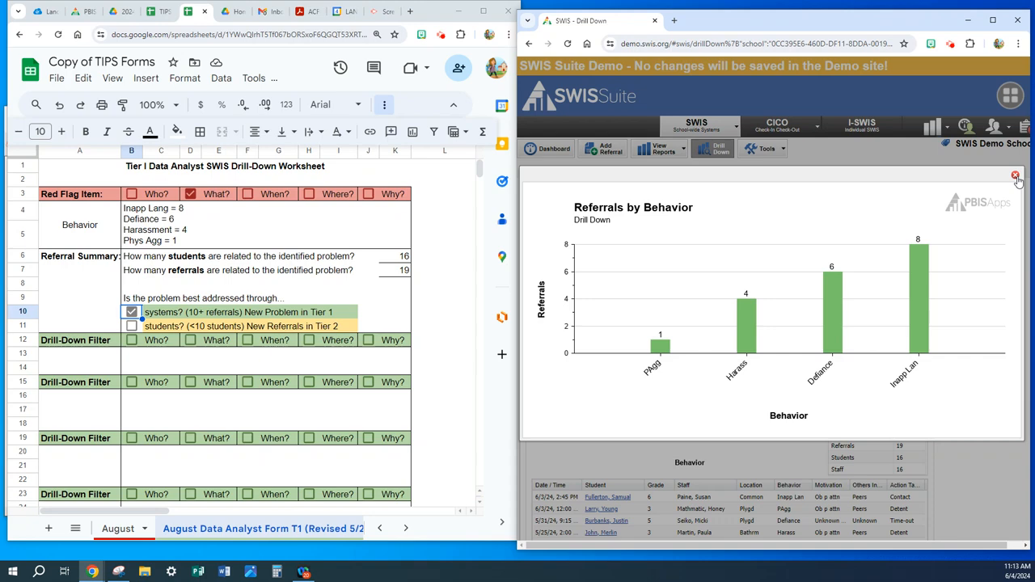
pyautogui.click(1015, 174)
pyautogui.scroll(6, 653, 433)
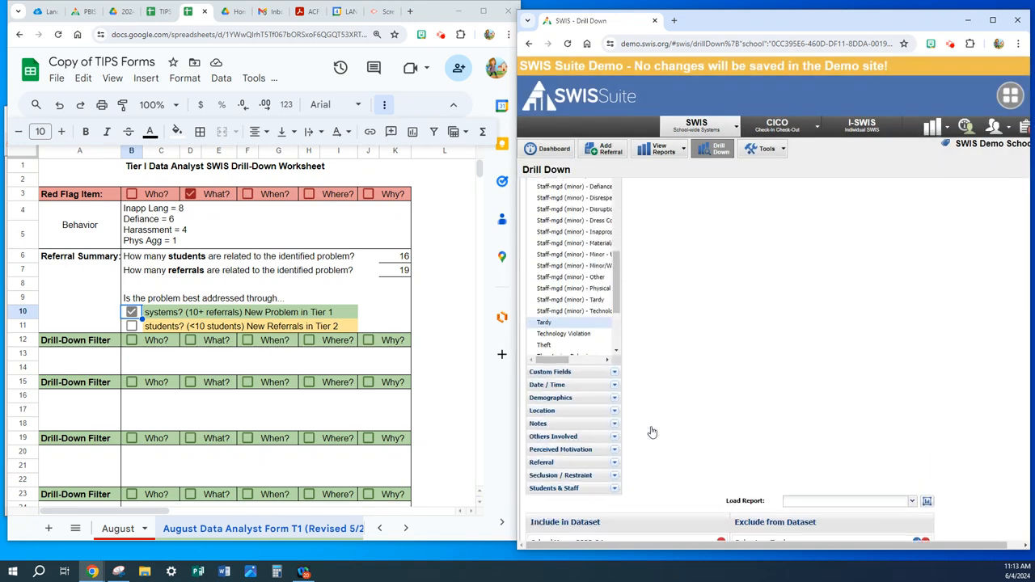
pyautogui.click(992, 20)
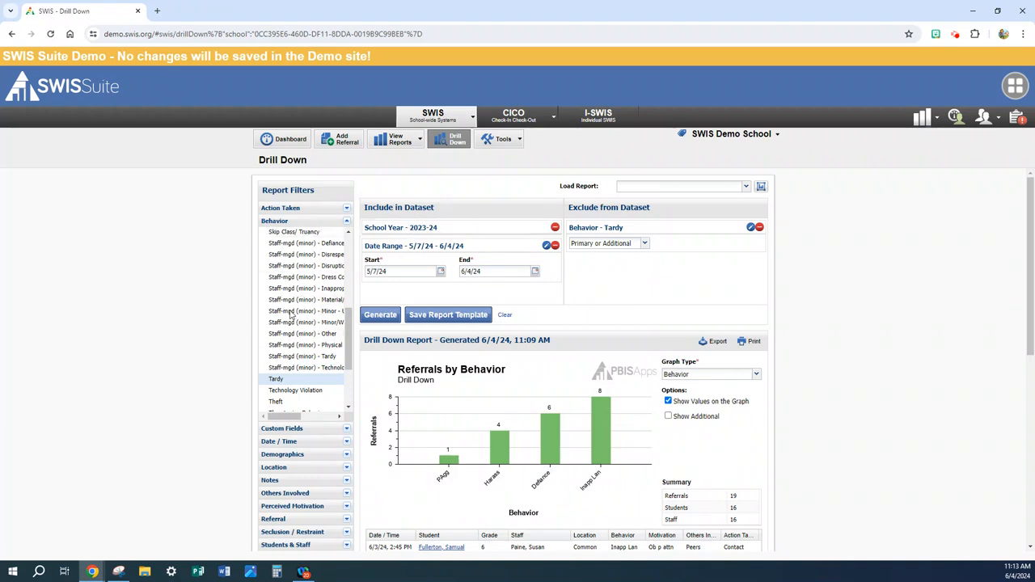
pyautogui.click(997, 11)
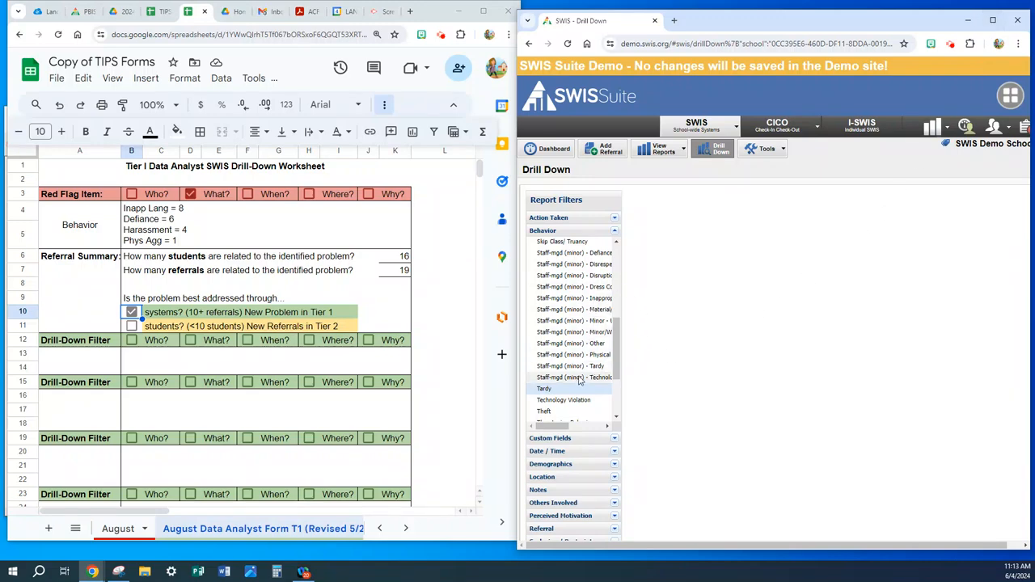
# - Include the Abusive Language/Inappropriate Language behavior in the SWIS drill-down dataset and regenerate the report
pyautogui.scroll(5, 576, 388)
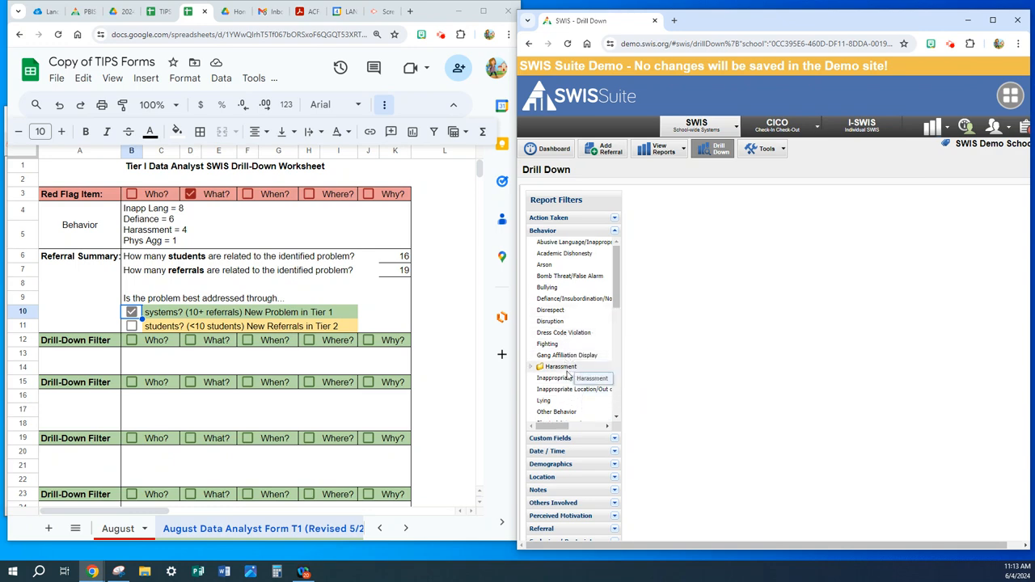
pyautogui.doubleClick(570, 243)
pyautogui.scroll(-2, 671, 387)
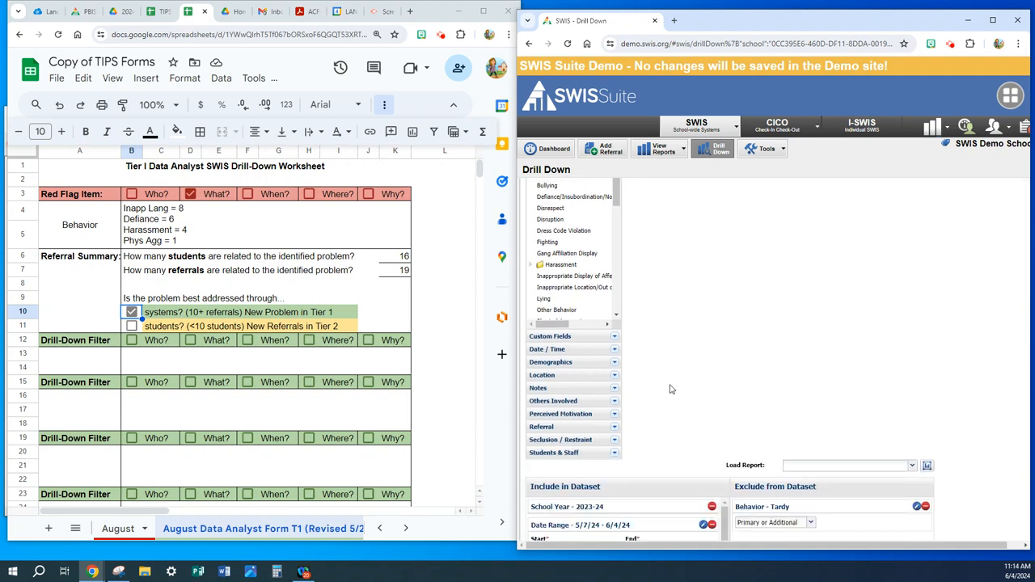
pyautogui.scroll(-1, 670, 390)
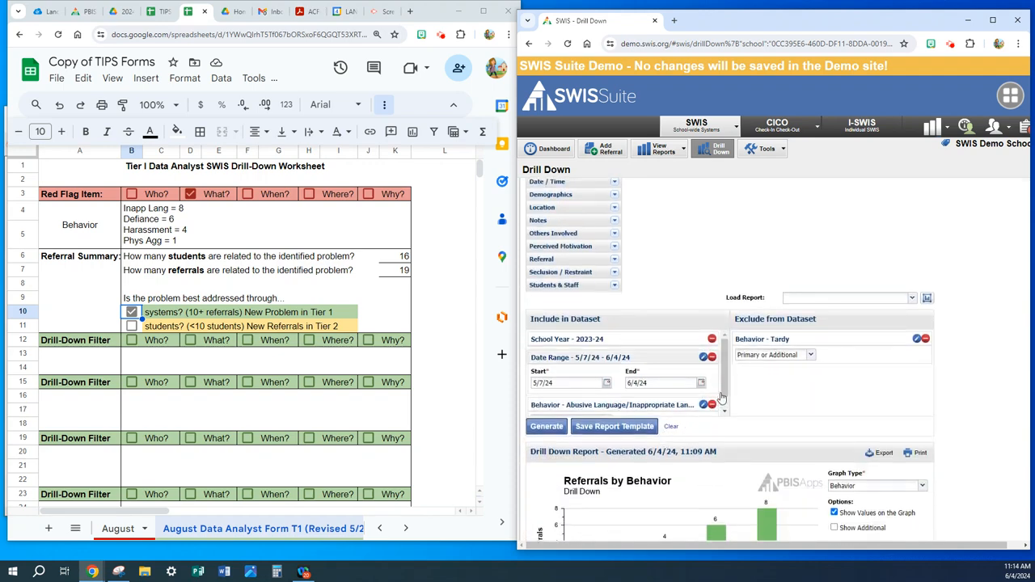
pyautogui.moveTo(724, 392); pyautogui.dragTo(725, 404)
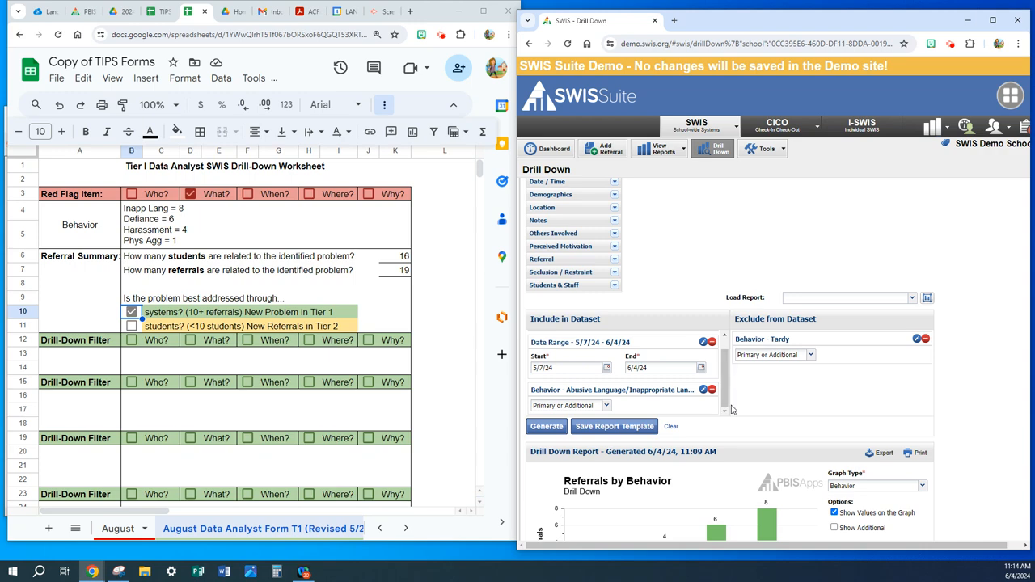
pyautogui.click(547, 429)
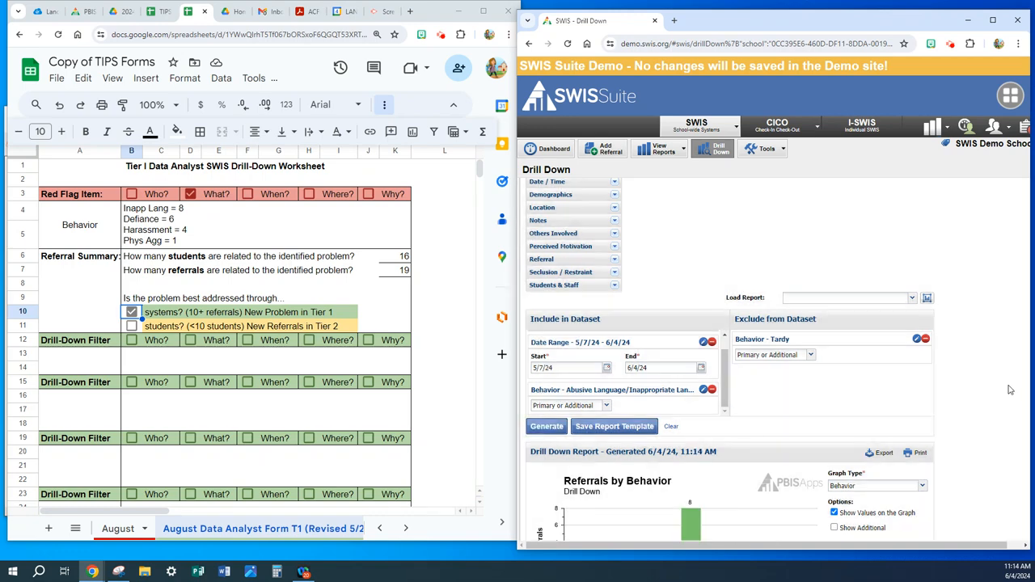
# - Examine the inappropriate-language referrals graphed by Grade and by Time of Day
pyautogui.scroll(-2, 1009, 390)
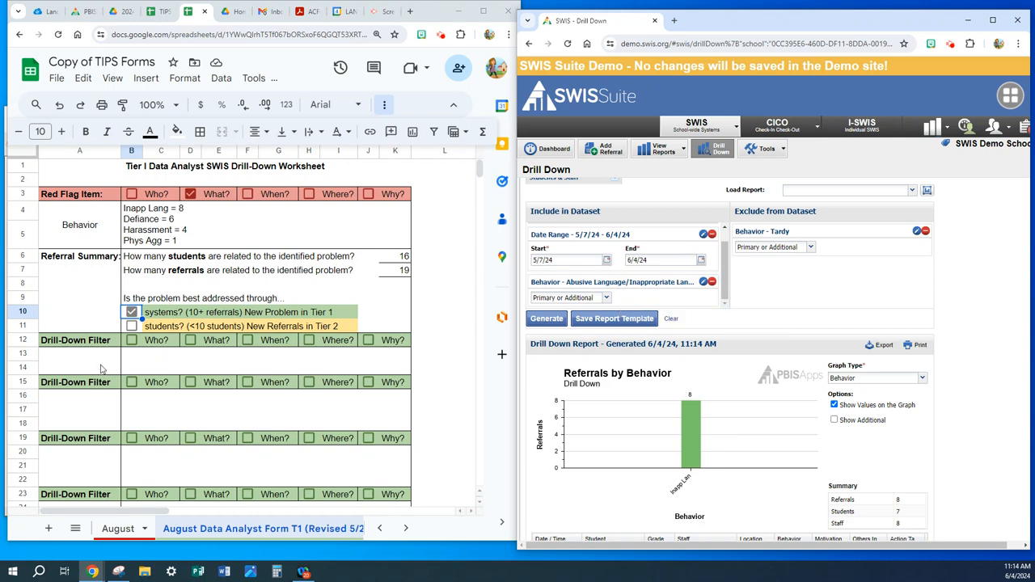
pyautogui.click(922, 378)
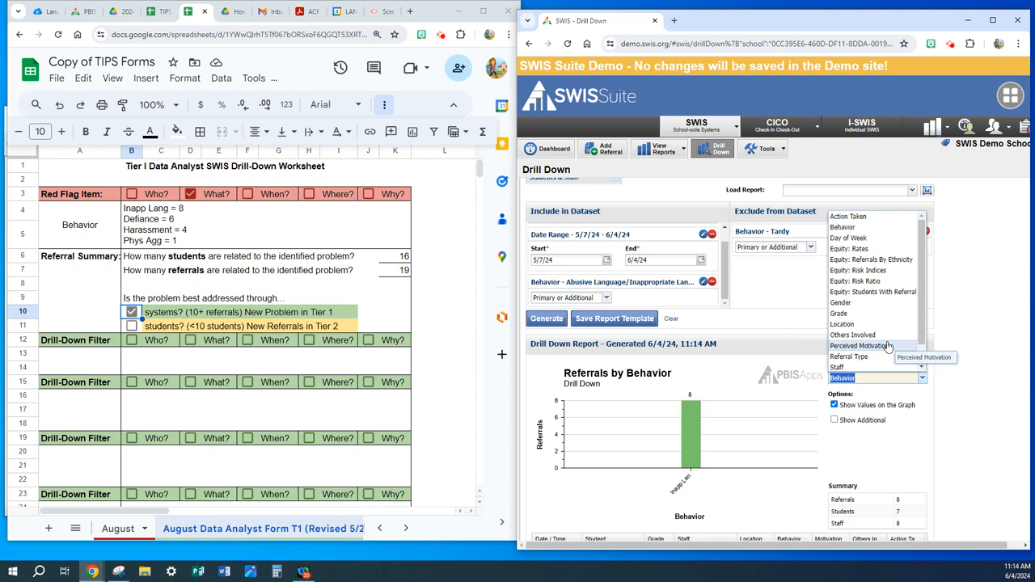
pyautogui.click(861, 314)
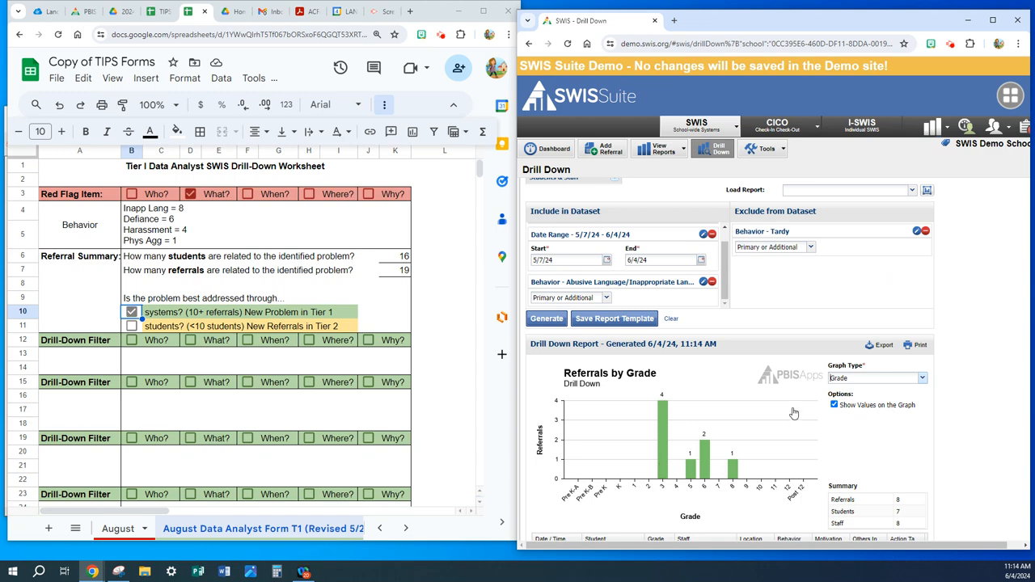
pyautogui.click(926, 378)
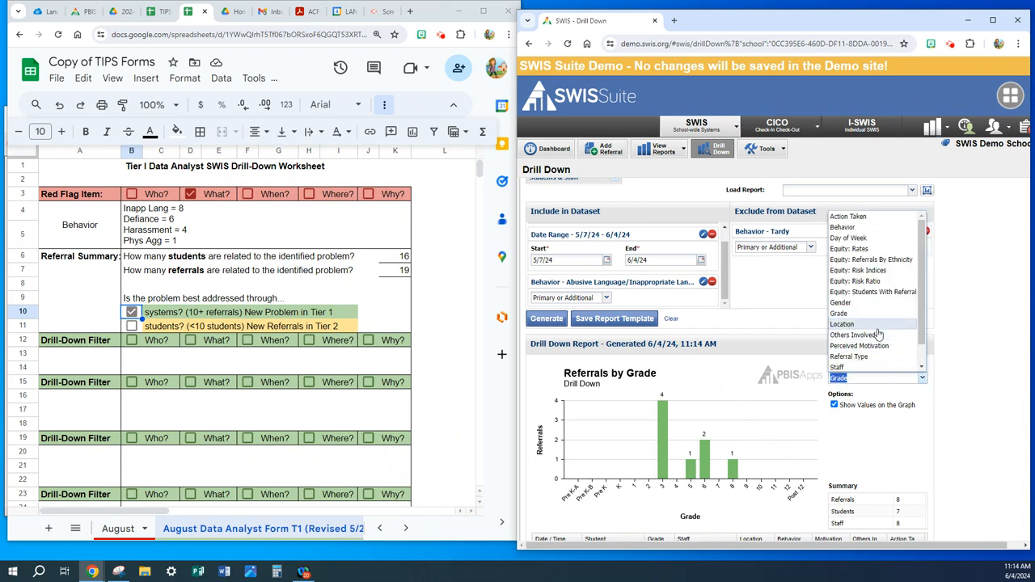
pyautogui.scroll(-1, 870, 349)
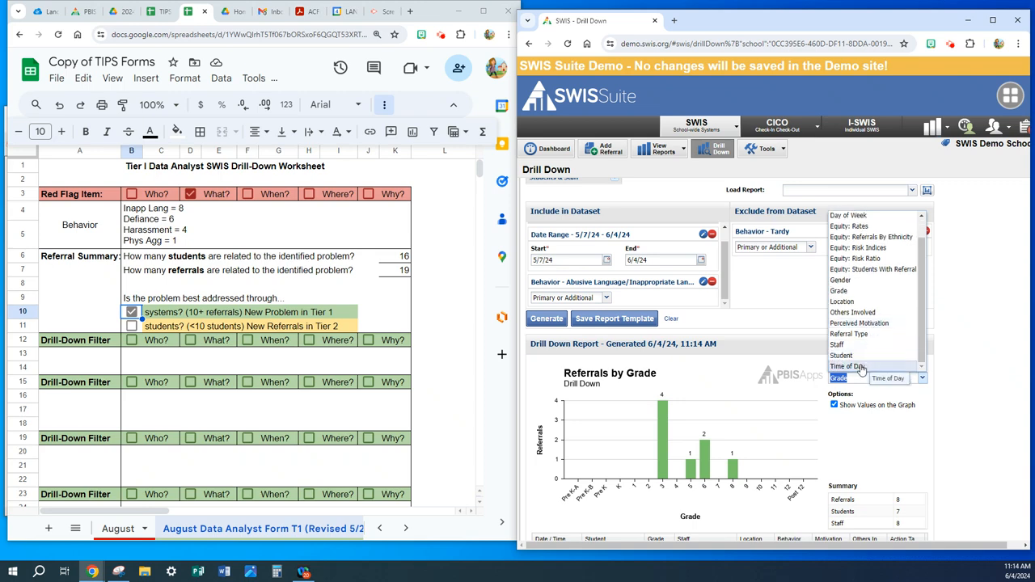
pyautogui.click(861, 364)
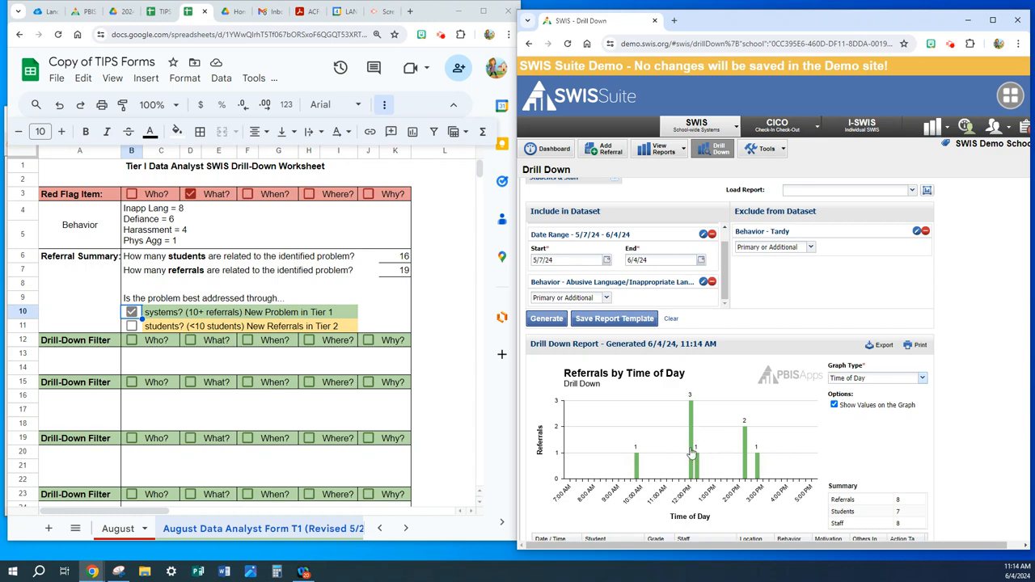
# - Examine the same referrals graphed by Day of Week and by Location
pyautogui.click(921, 378)
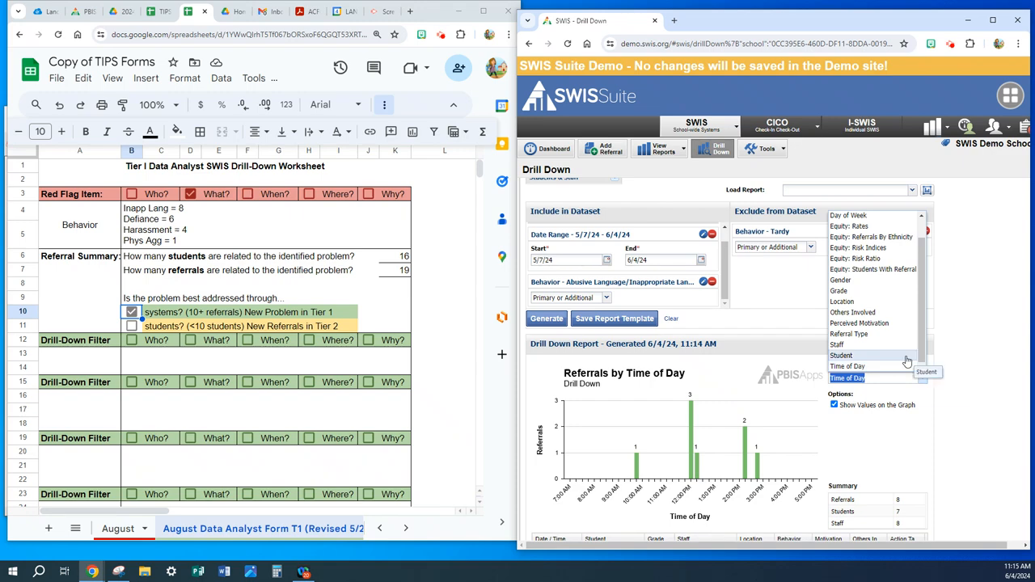
pyautogui.scroll(1, 907, 362)
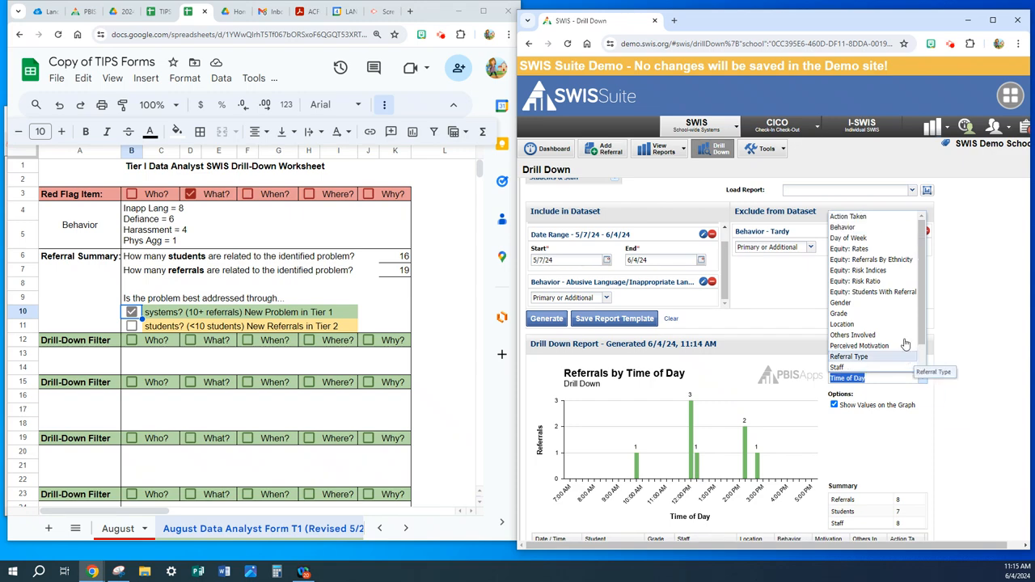
pyautogui.click(859, 238)
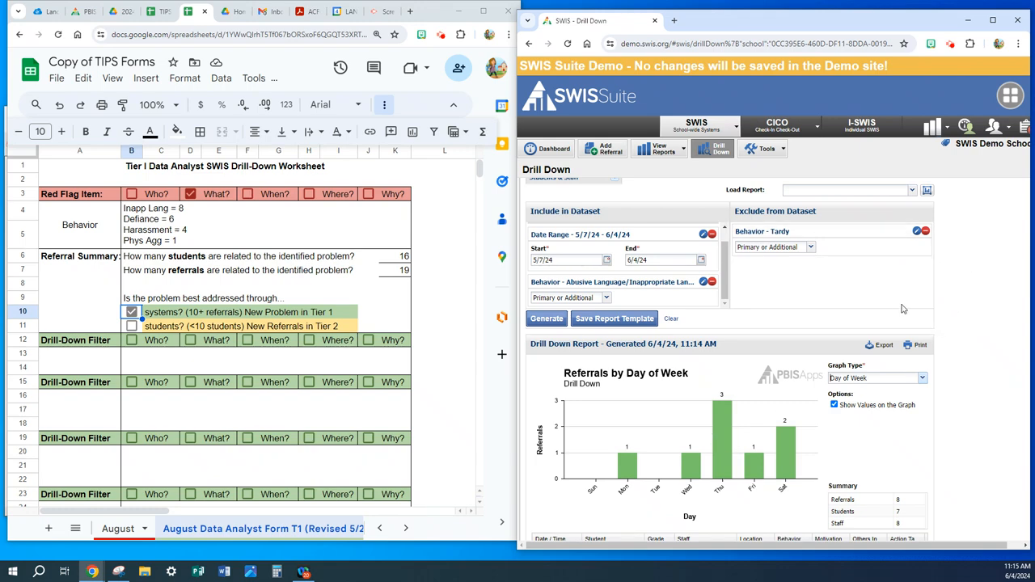
pyautogui.click(922, 380)
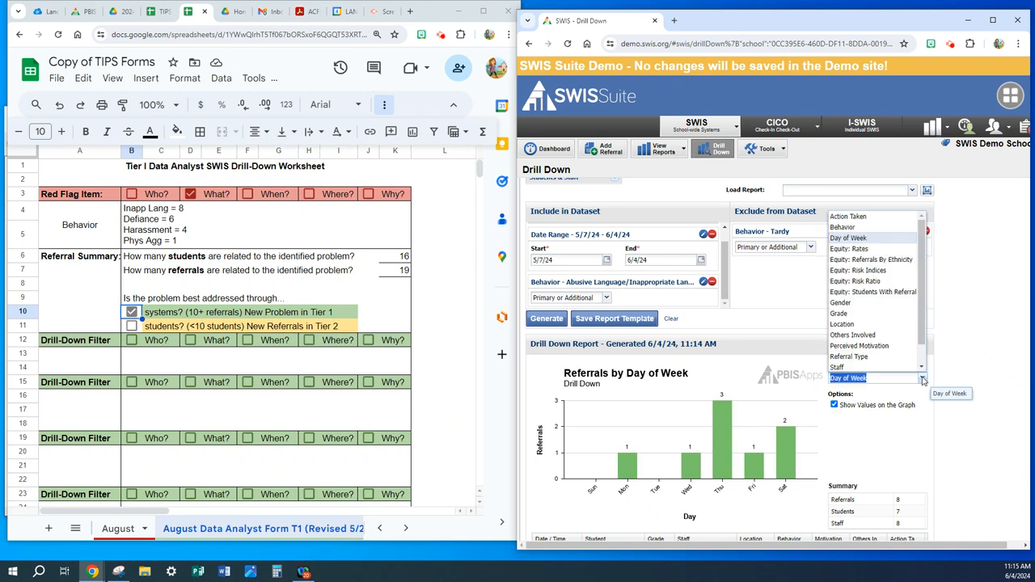
pyautogui.click(869, 326)
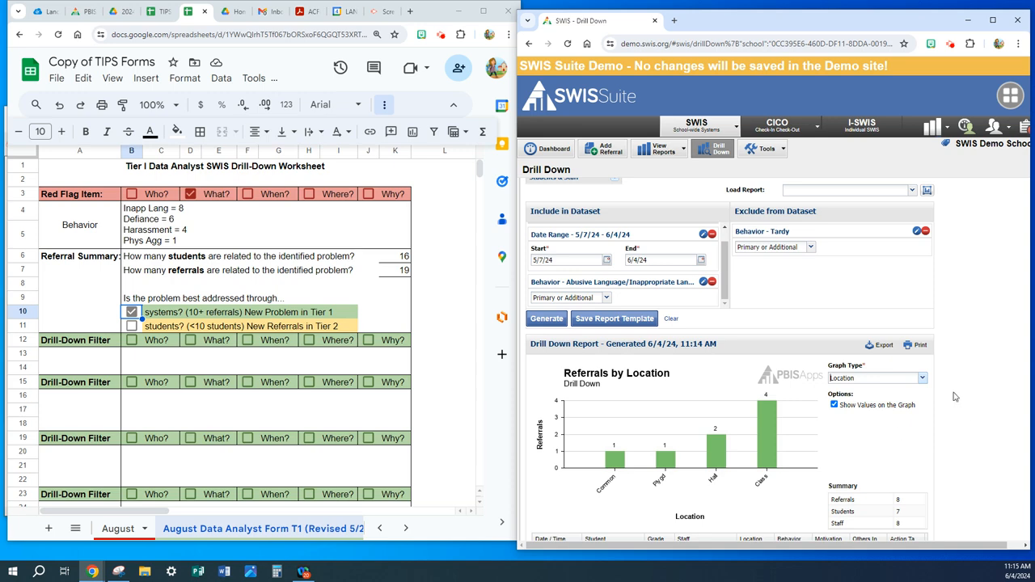
# - Return the drill-down report's graph type to Grade
pyautogui.click(922, 380)
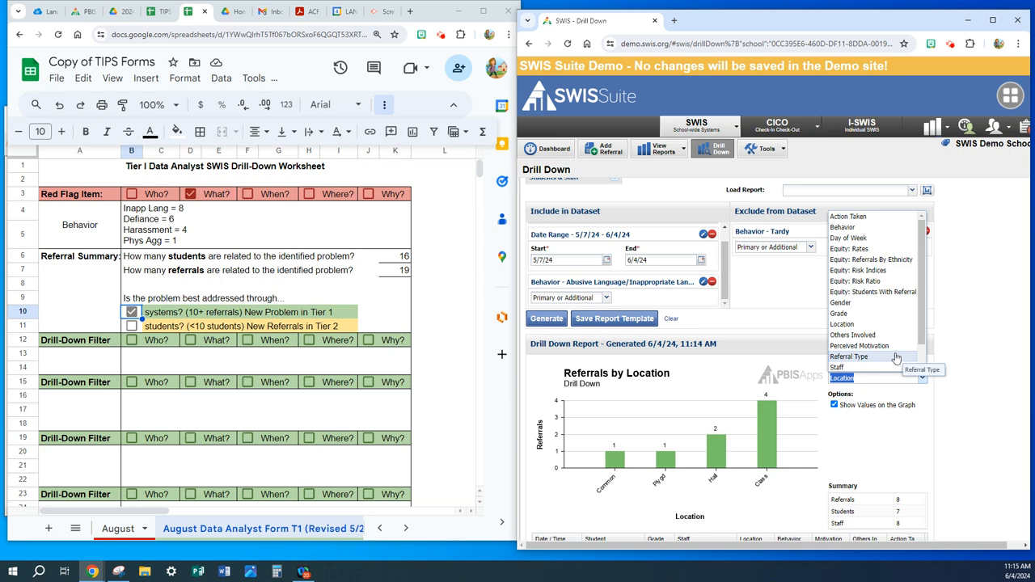
pyautogui.click(883, 314)
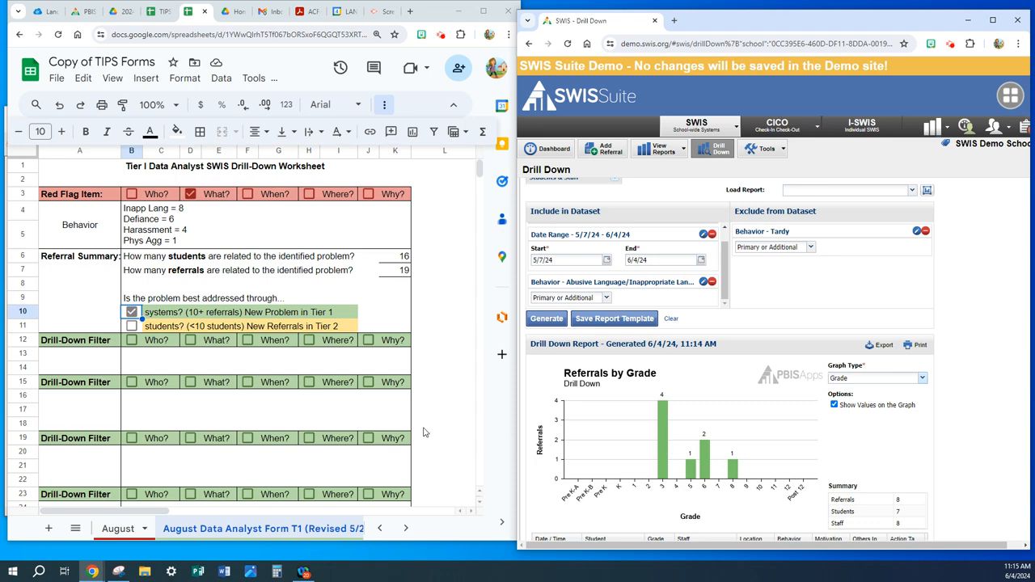
# - Record Grade as the first drill-down filter on the worksheet, mark it as Who?, and enter "3rd Grade = 4"
pyautogui.click(84, 363)
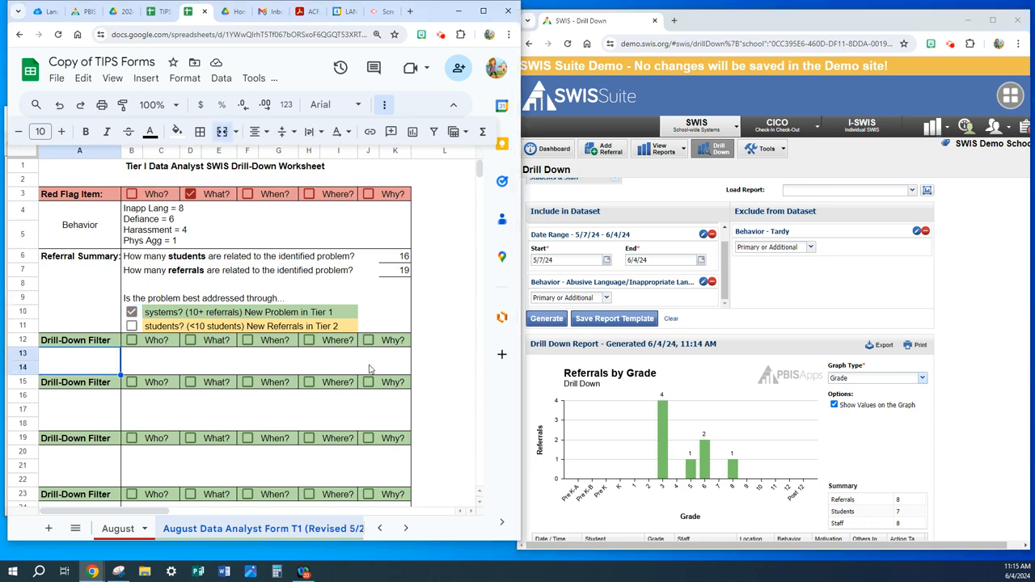
pyautogui.write('Grade')
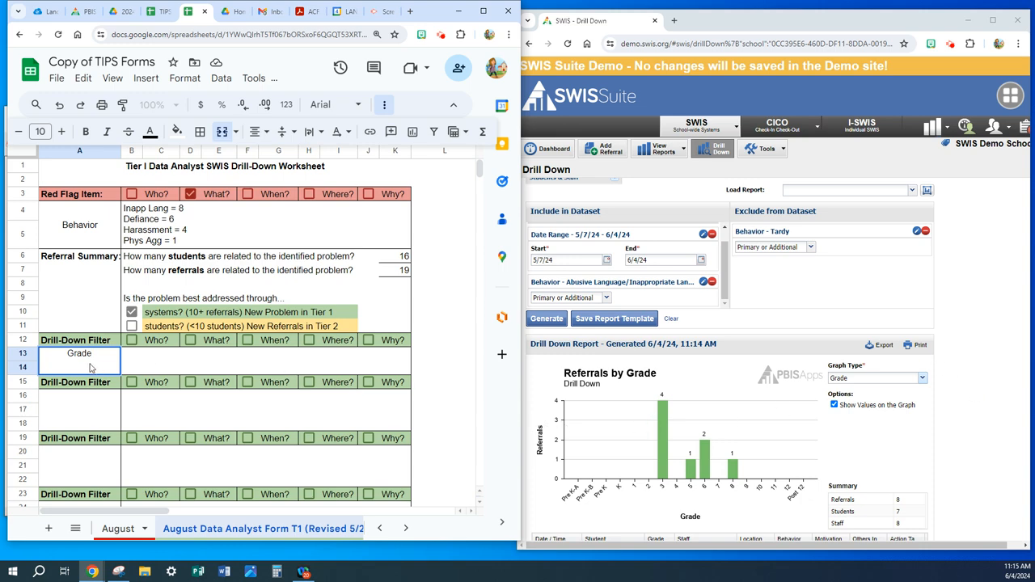
pyautogui.click(131, 340)
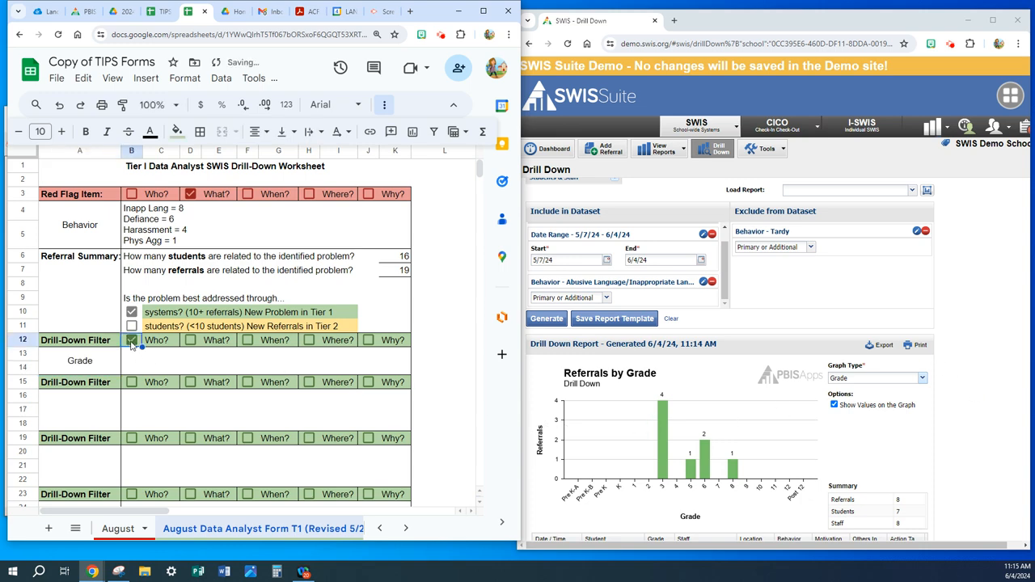
pyautogui.click(193, 366)
pyautogui.write('3rd Grade')
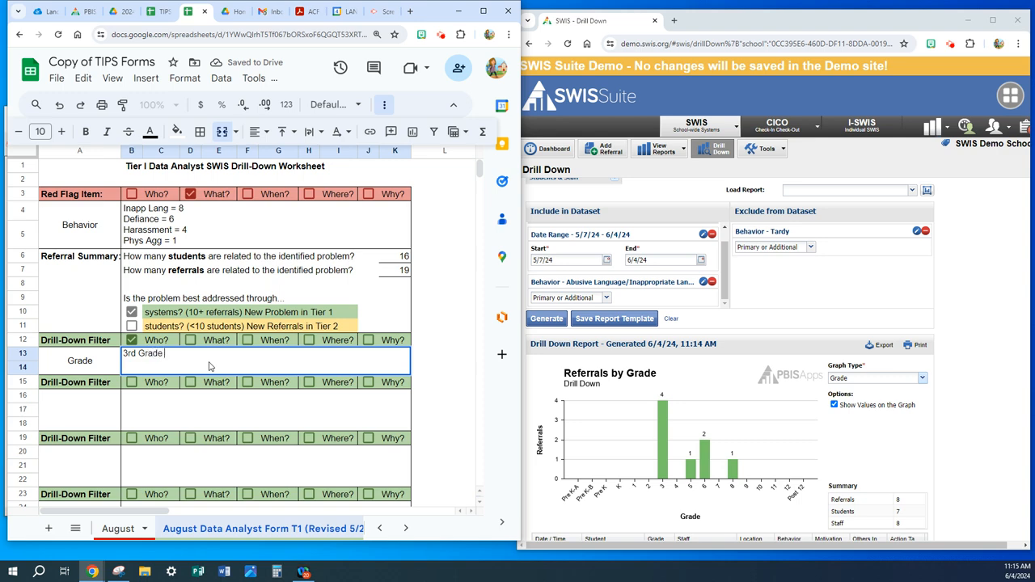
pyautogui.write(' = 4')
# - Include Grade 3 from the demographics filters in the SWIS drill-down dataset and regenerate the report
pyautogui.click(833, 304)
pyautogui.scroll(3, 696, 316)
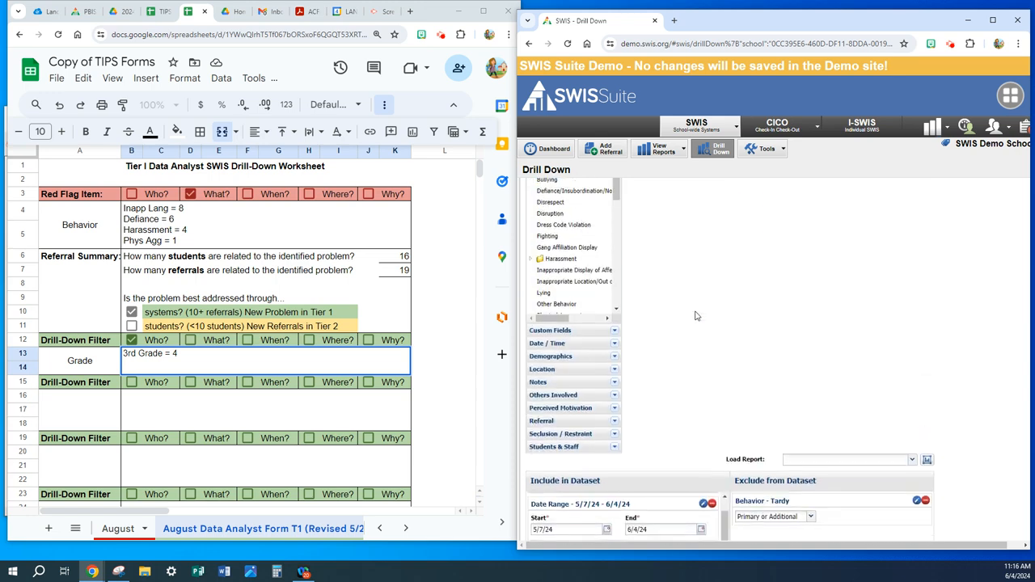
pyautogui.click(614, 357)
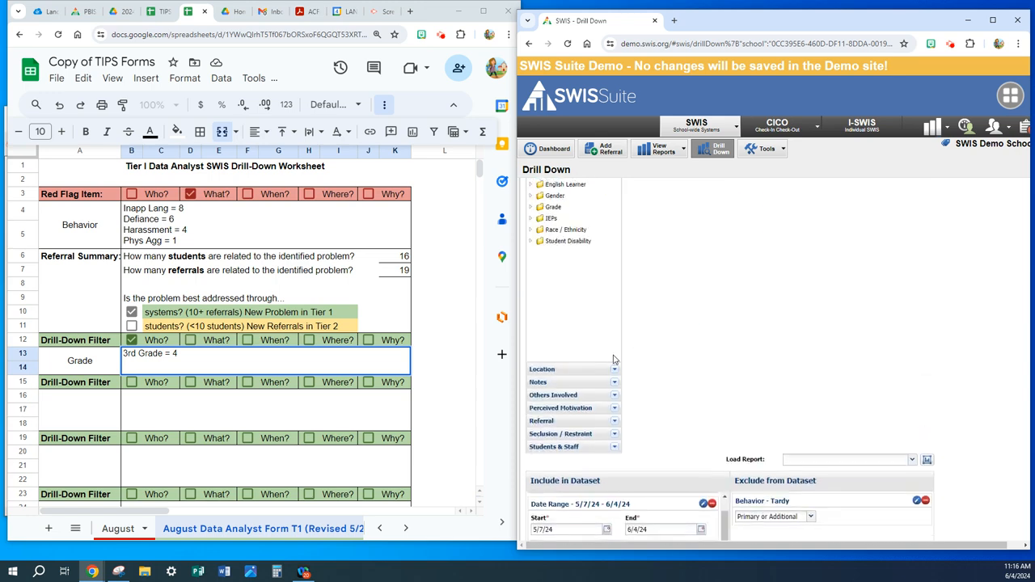
pyautogui.click(532, 208)
pyautogui.click(550, 265)
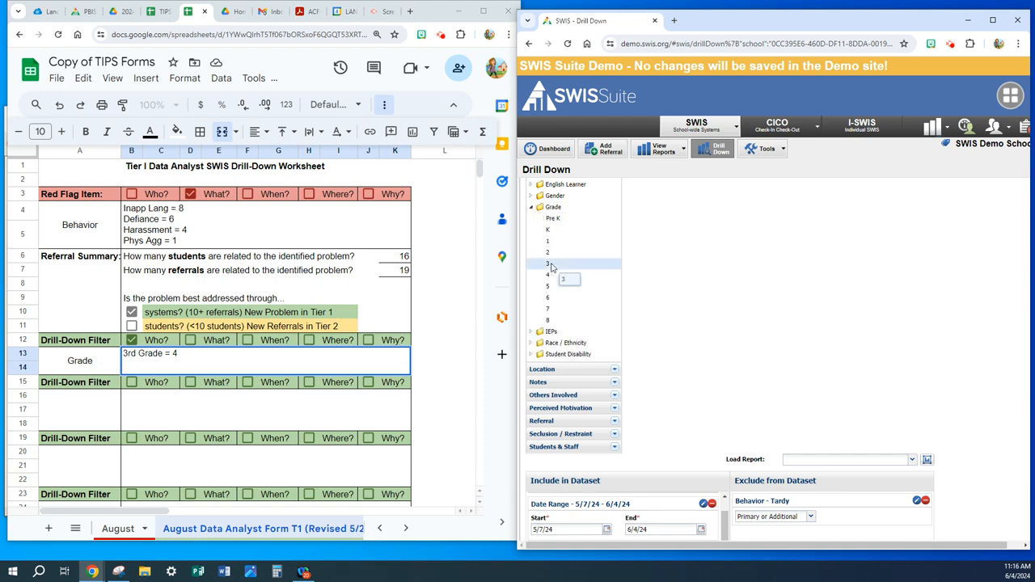
pyautogui.scroll(-4, 715, 316)
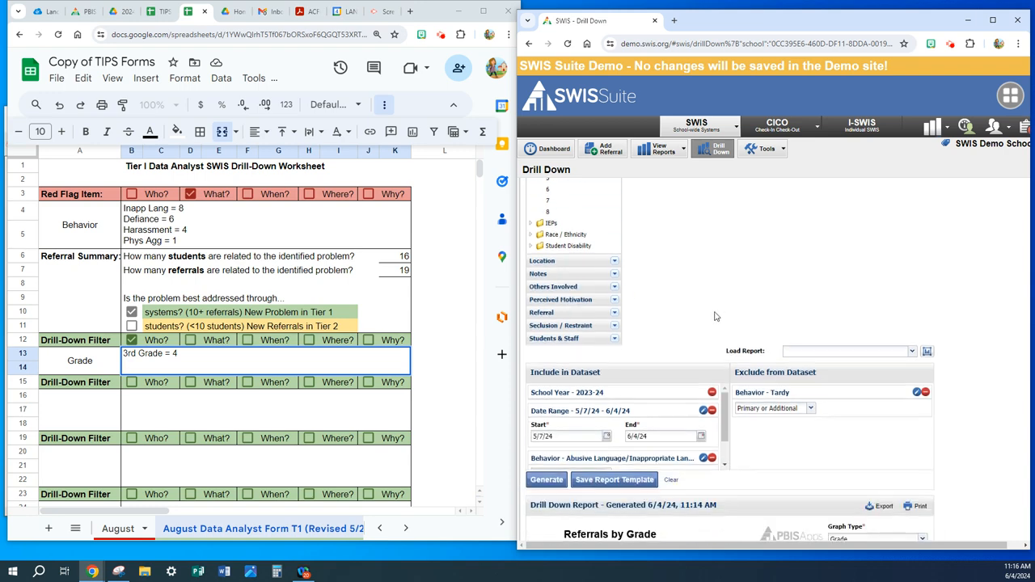
pyautogui.click(544, 373)
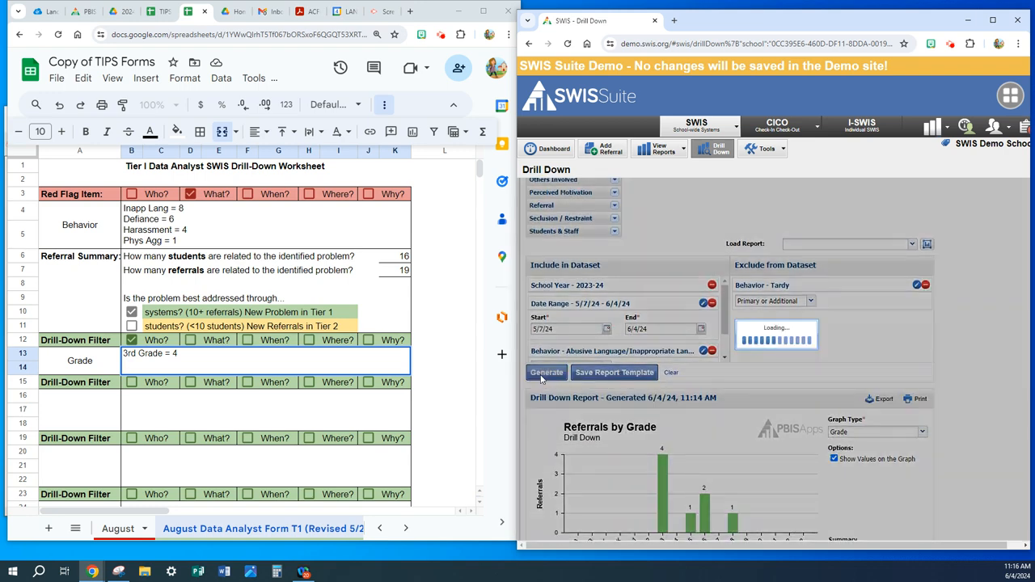
pyautogui.scroll(-1, 679, 473)
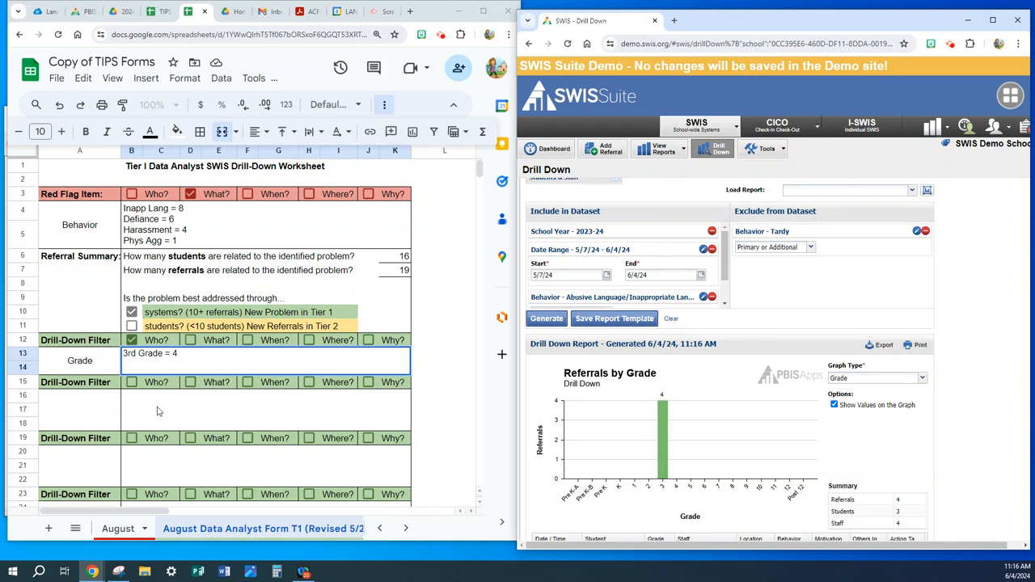
# - Examine the 3rd-grade referrals graphed by Time of Day and by Day of Week
pyautogui.click(923, 379)
pyautogui.scroll(-1, 882, 366)
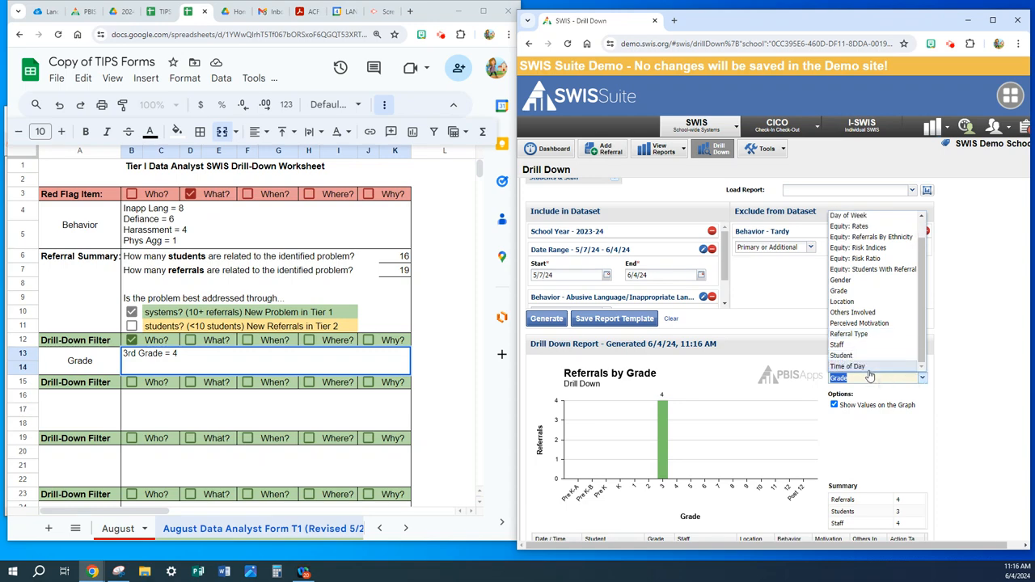
pyautogui.click(865, 367)
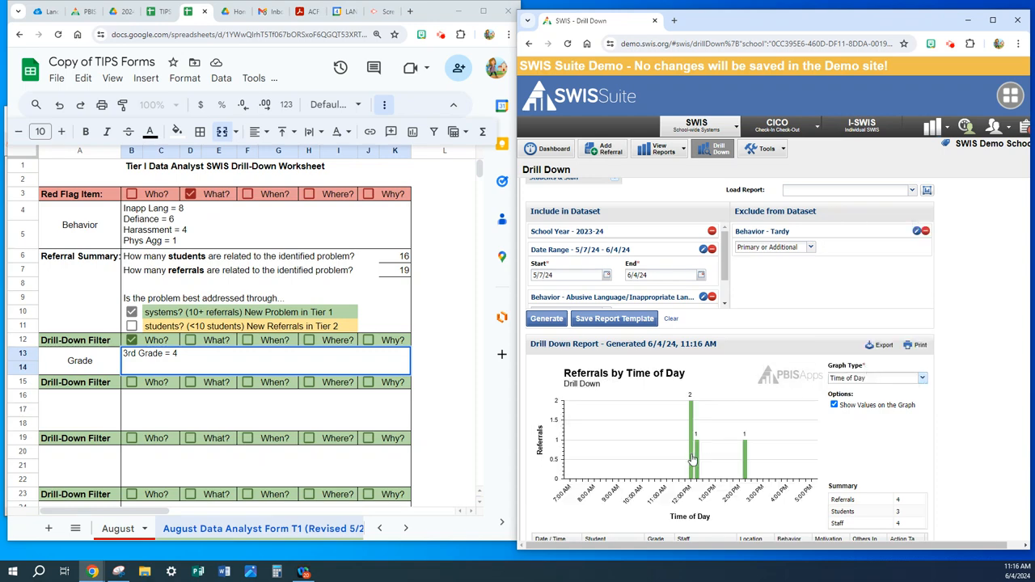
pyautogui.click(922, 378)
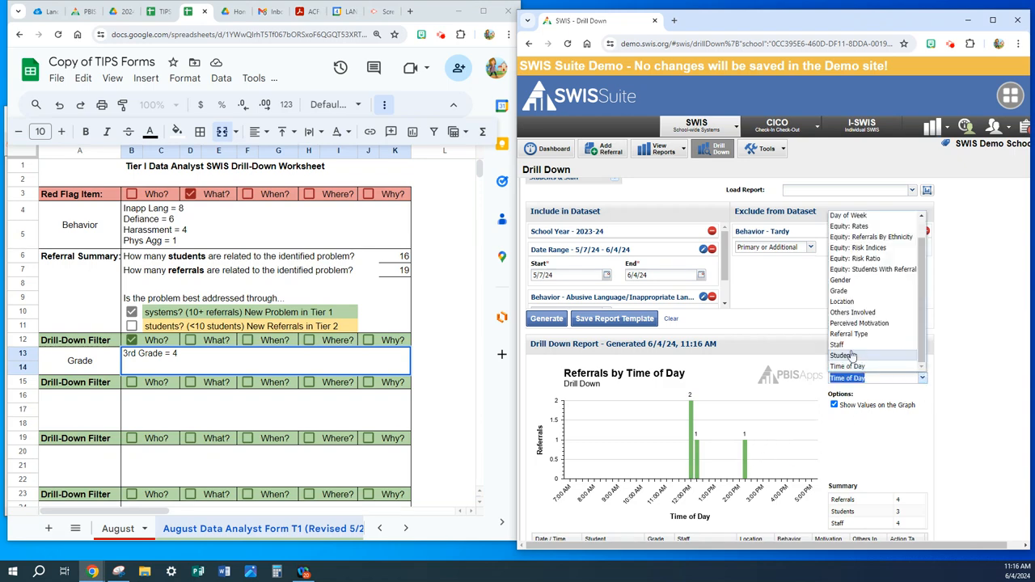
pyautogui.click(856, 215)
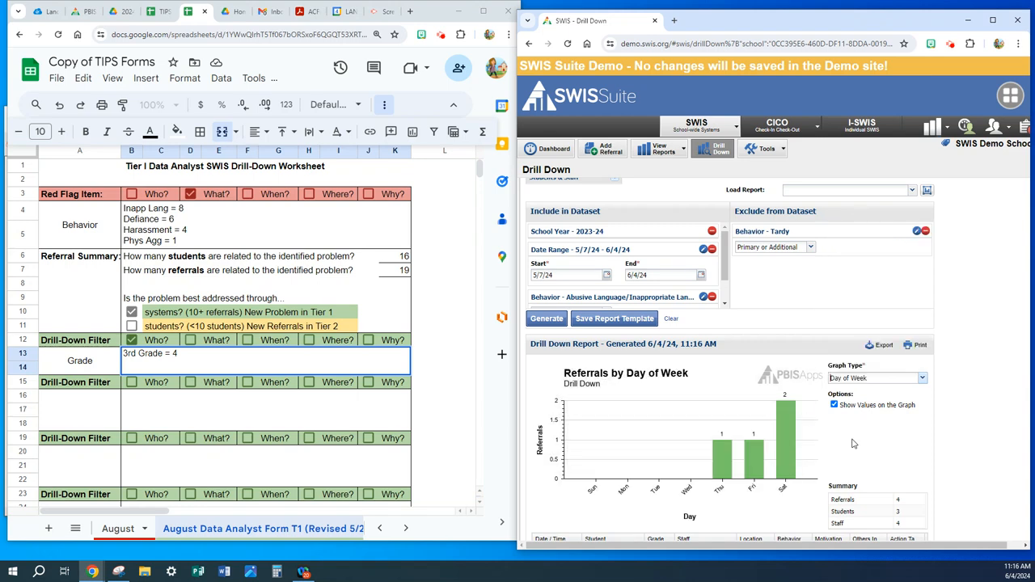
# - Return the drill-down report's graph type to Time of Day
pyautogui.click(923, 378)
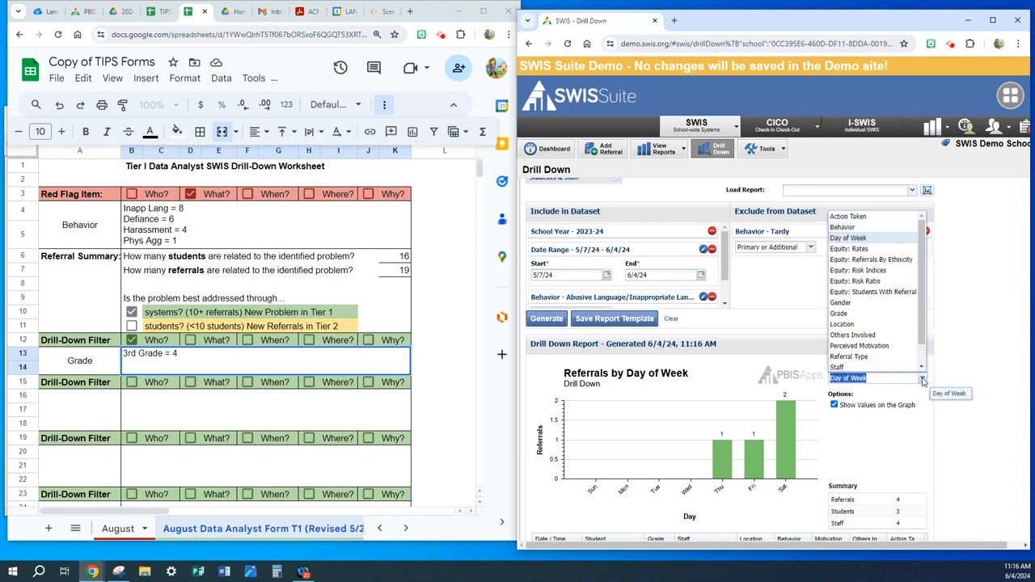
pyautogui.scroll(-1, 856, 364)
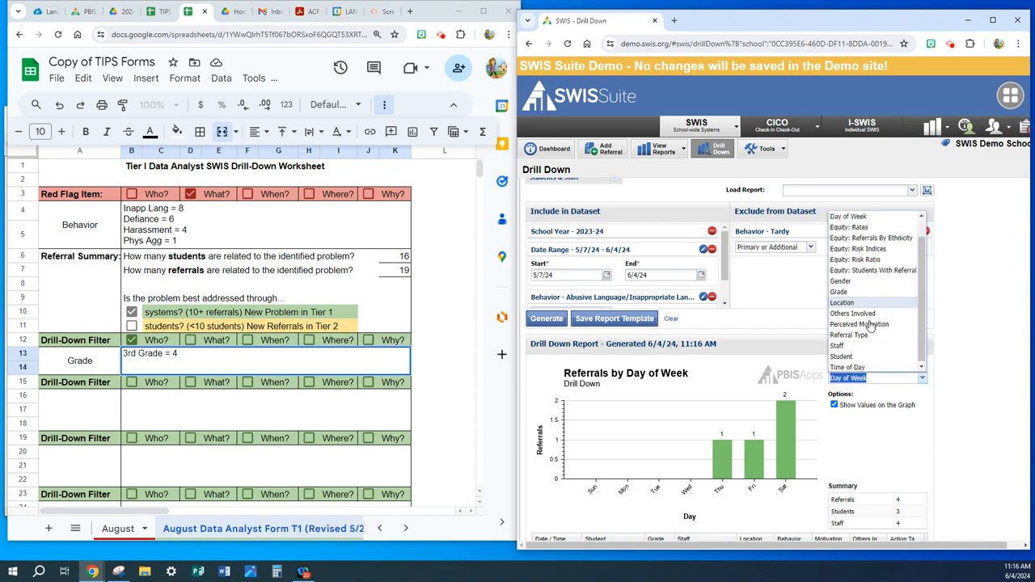
pyautogui.click(854, 368)
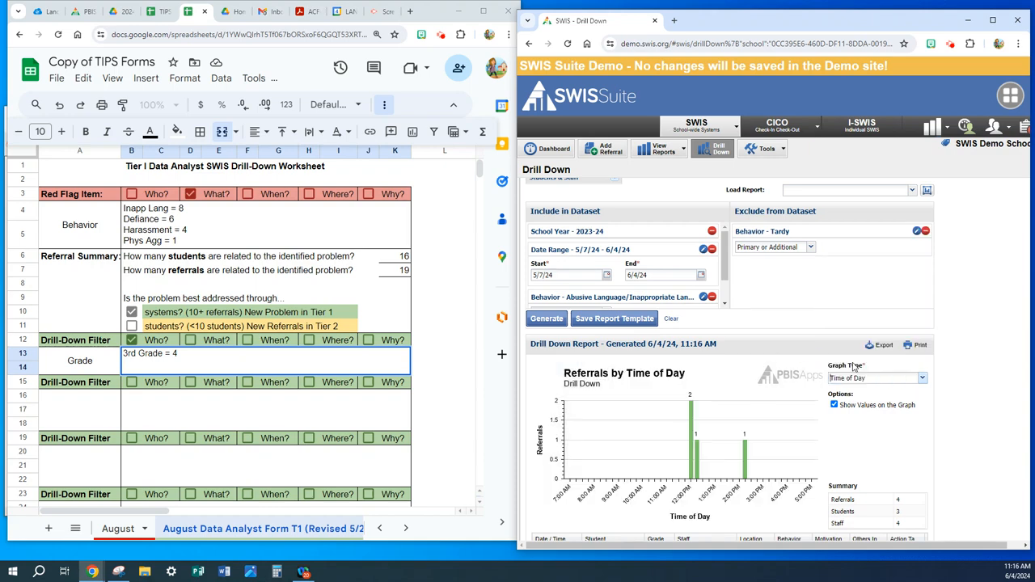
# - Record Time of Day as the second drill-down filter on the worksheet, mark it as When?, and enter "12:00-12:15"
pyautogui.click(84, 421)
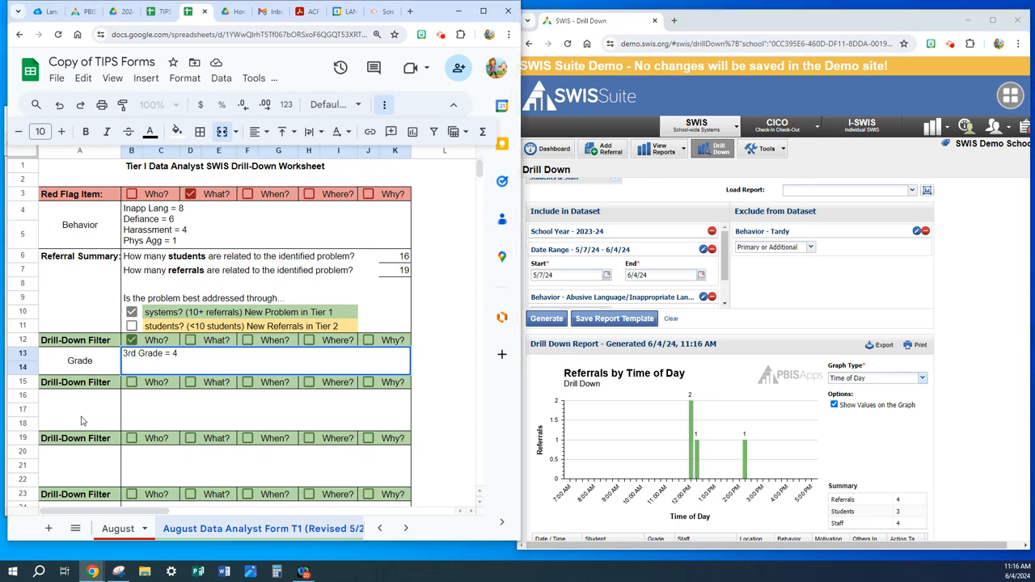
pyautogui.write('Time o')
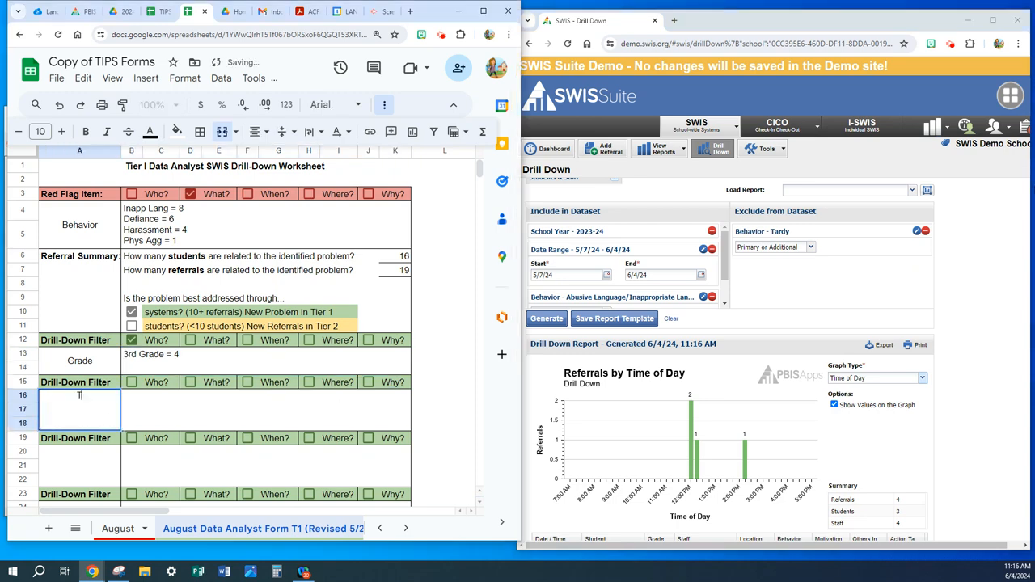
pyautogui.write('ay')
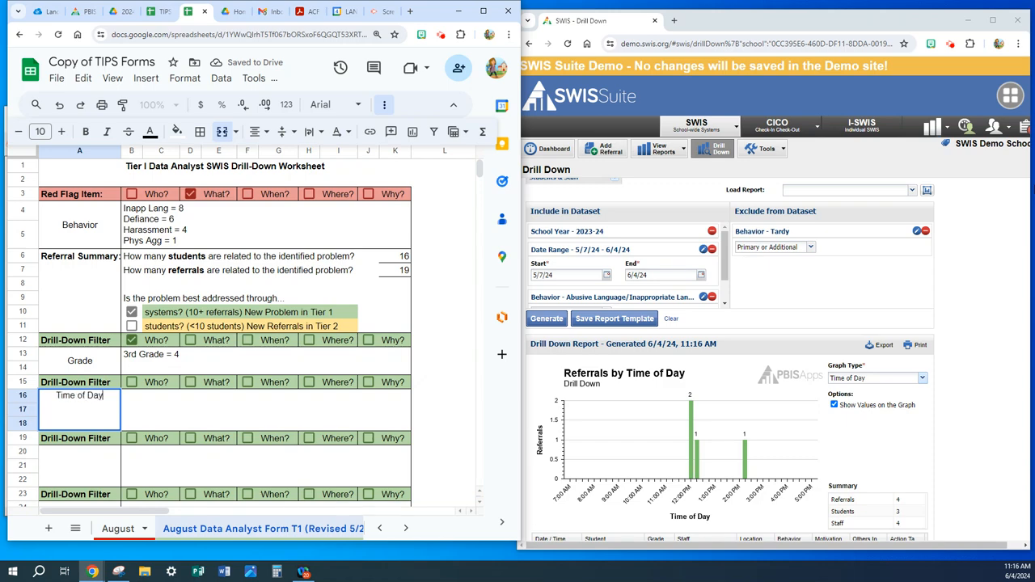
pyautogui.click(248, 381)
pyautogui.click(240, 409)
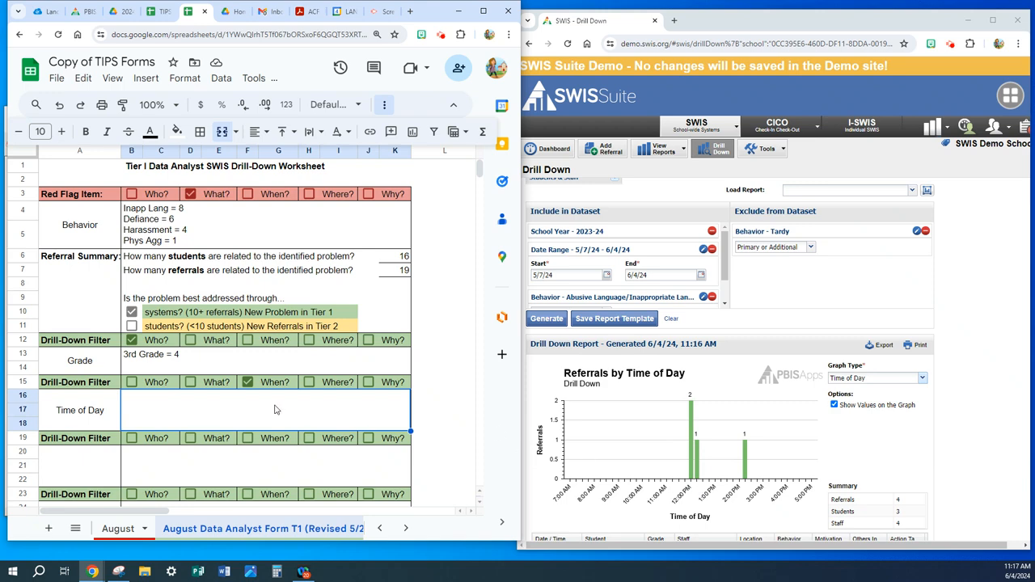
pyautogui.write('12')
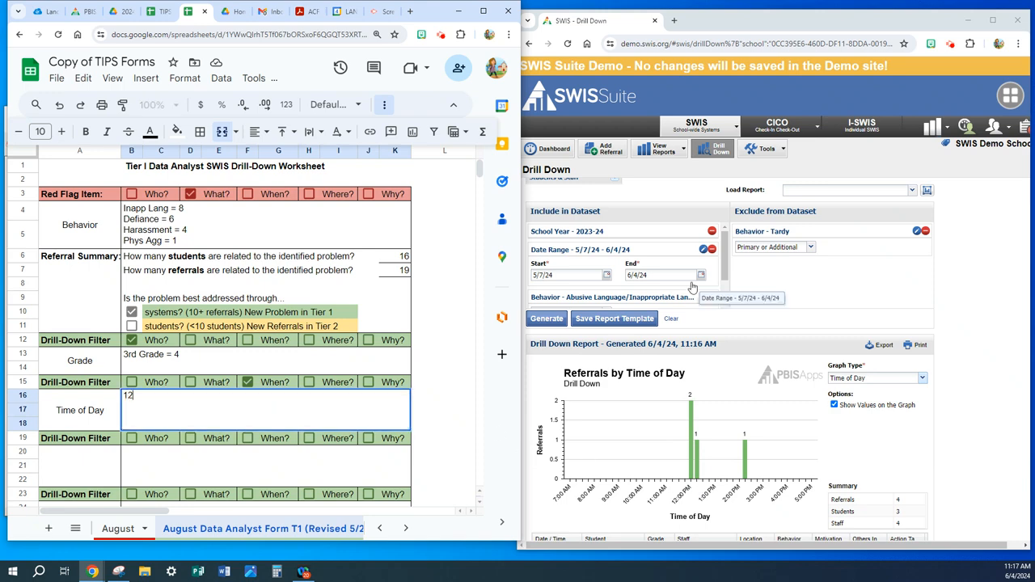
pyautogui.press('BackSpace')
pyautogui.press('BackSpace')
pyautogui.write(':00-12:15')
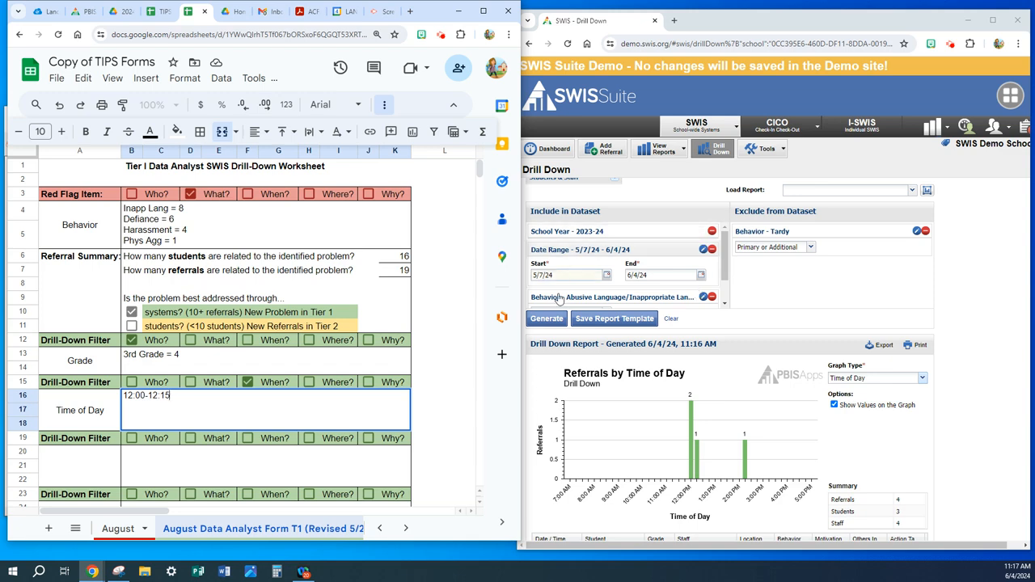
# - Add a Time Range filter to the SWIS drill-down's included dataset and bring its start and end settings into view
pyautogui.click(811, 287)
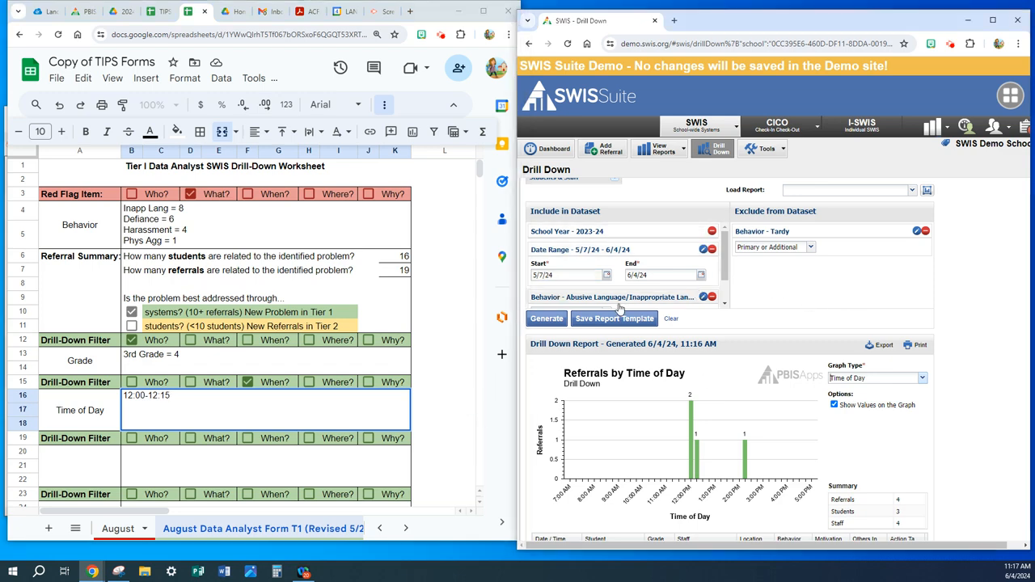
pyautogui.scroll(4, 601, 281)
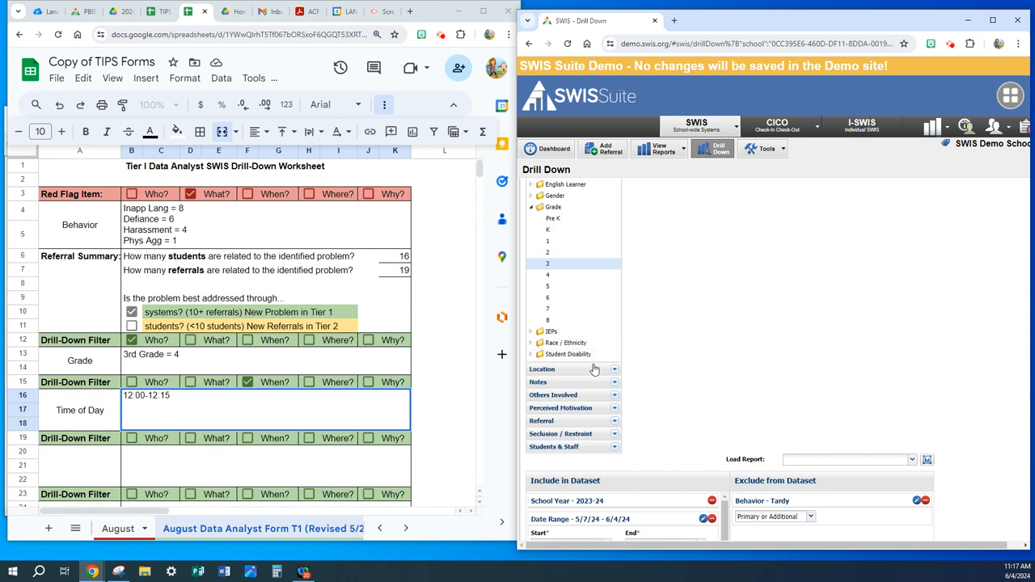
pyautogui.scroll(3, 596, 365)
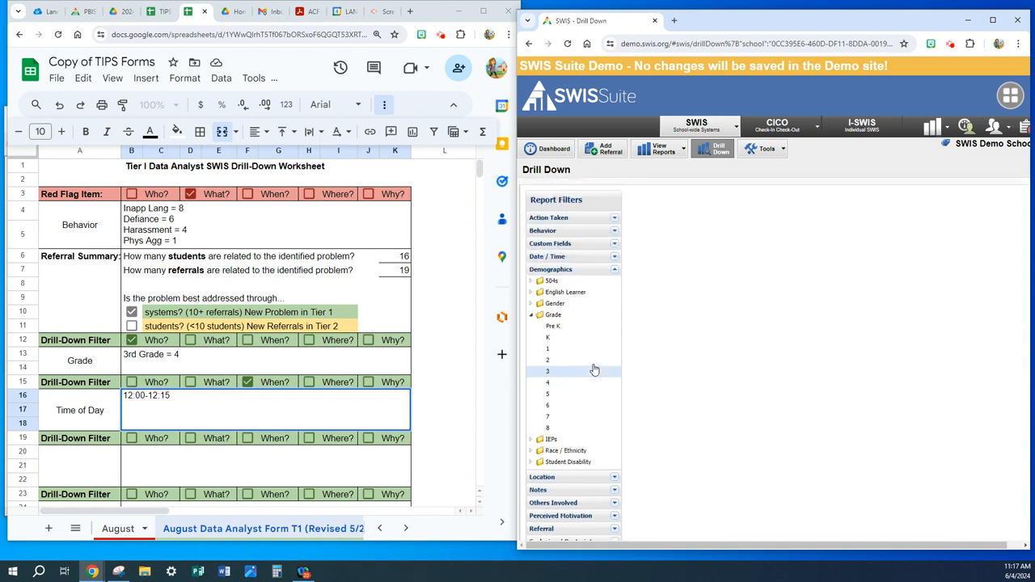
pyautogui.click(614, 256)
pyautogui.scroll(-3, 580, 353)
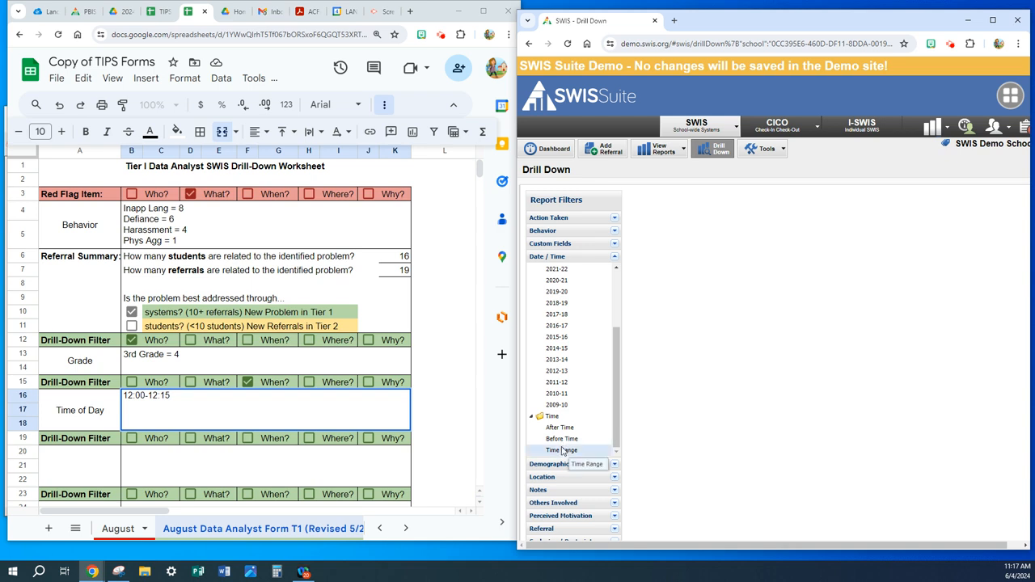
pyautogui.scroll(-3, 674, 428)
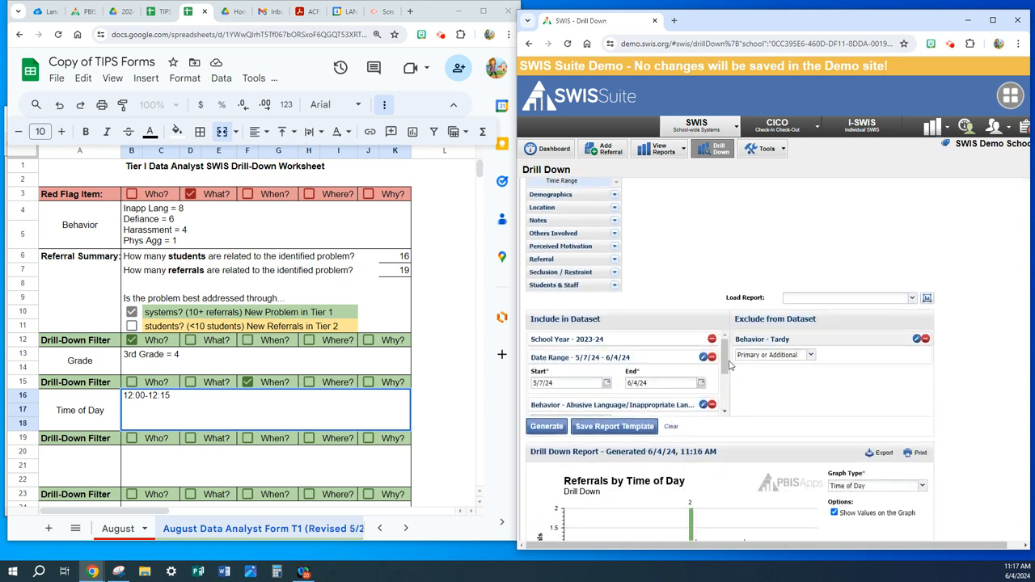
pyautogui.moveTo(725, 366); pyautogui.dragTo(725, 404)
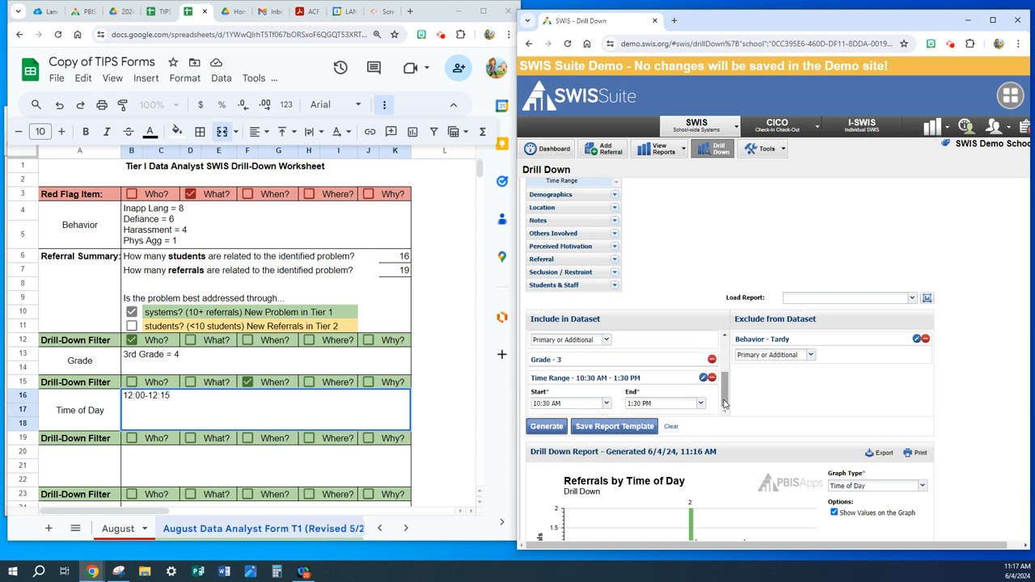
# - Set the dataset's time range to 12:00 PM through 12:15 PM and regenerate the drill-down report
pyautogui.click(606, 403)
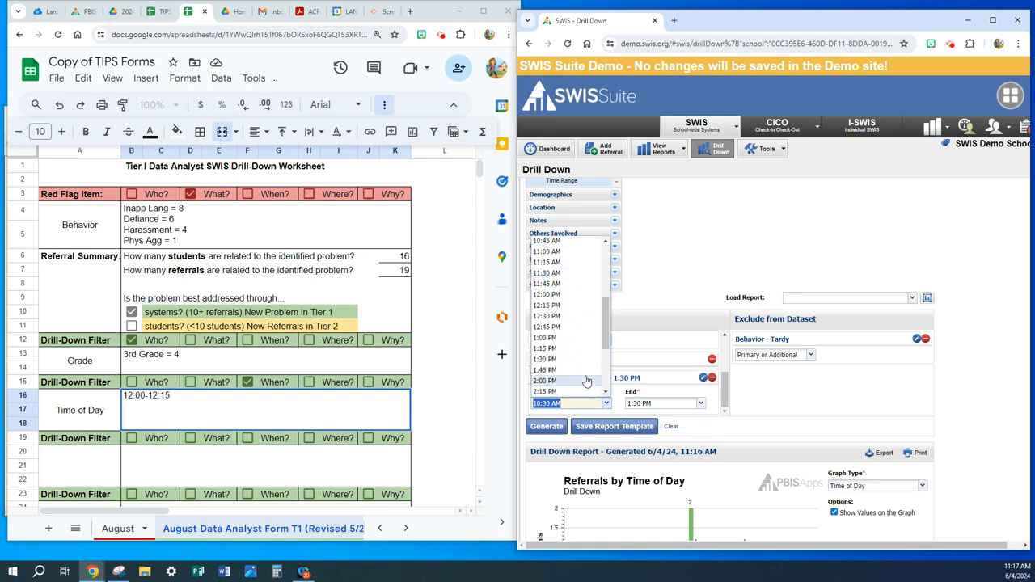
pyautogui.click(566, 295)
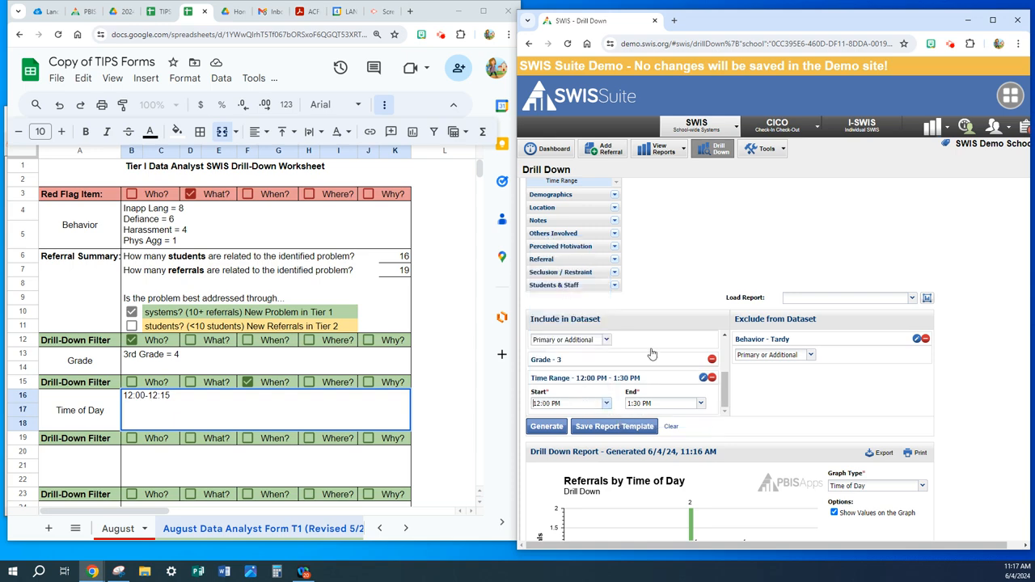
pyautogui.click(701, 403)
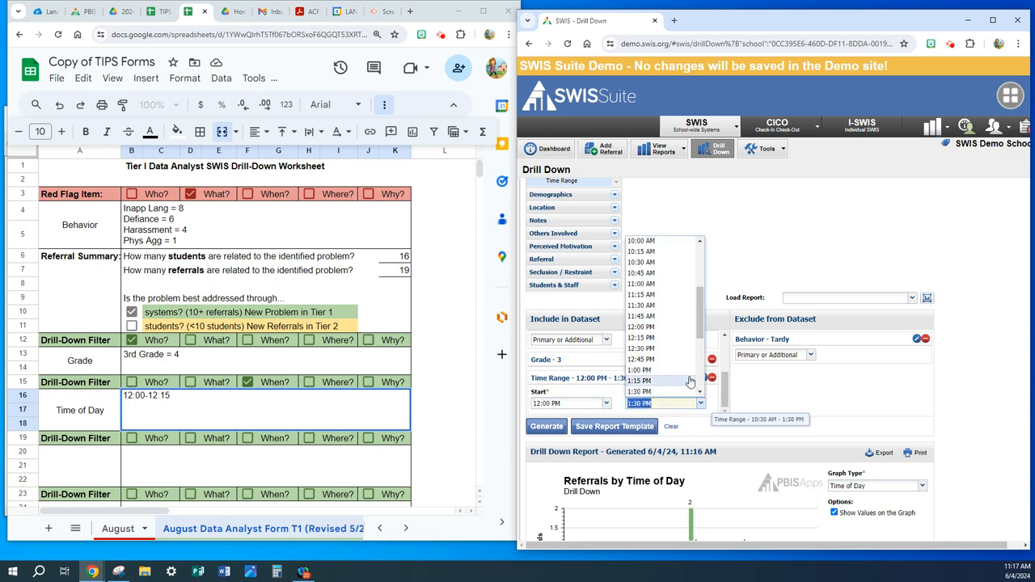
pyautogui.click(660, 339)
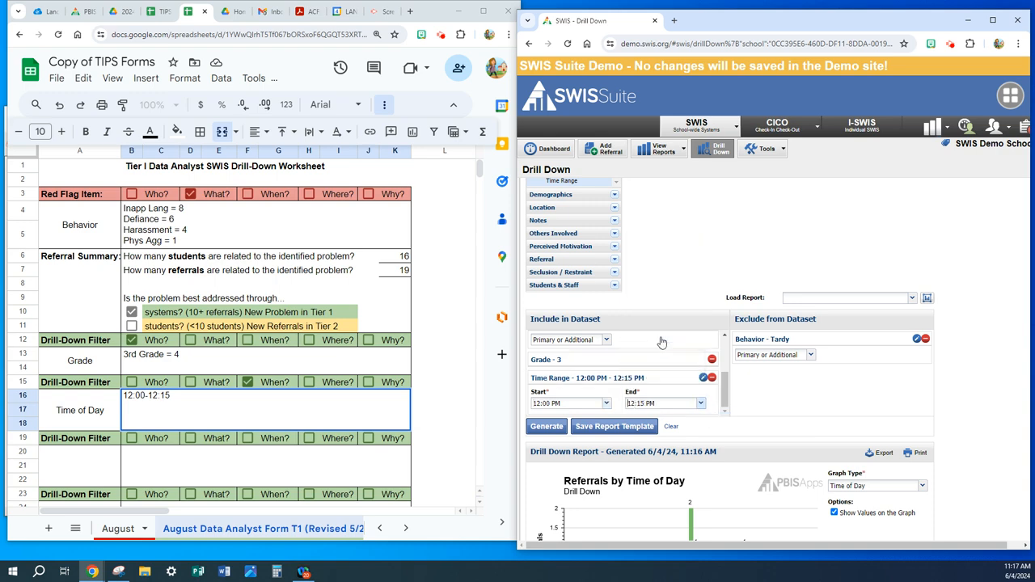
pyautogui.click(547, 426)
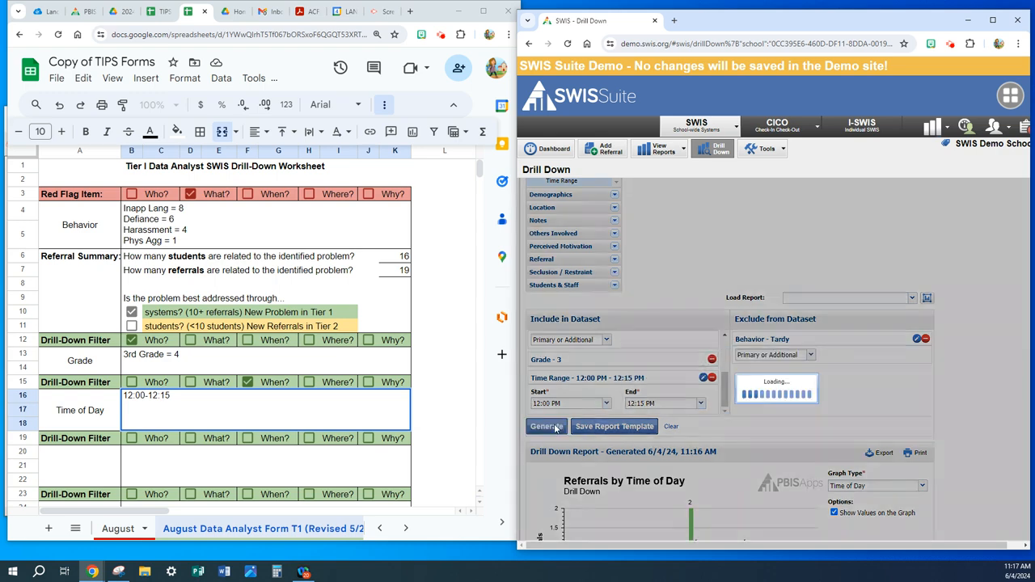
pyautogui.scroll(-2, 846, 406)
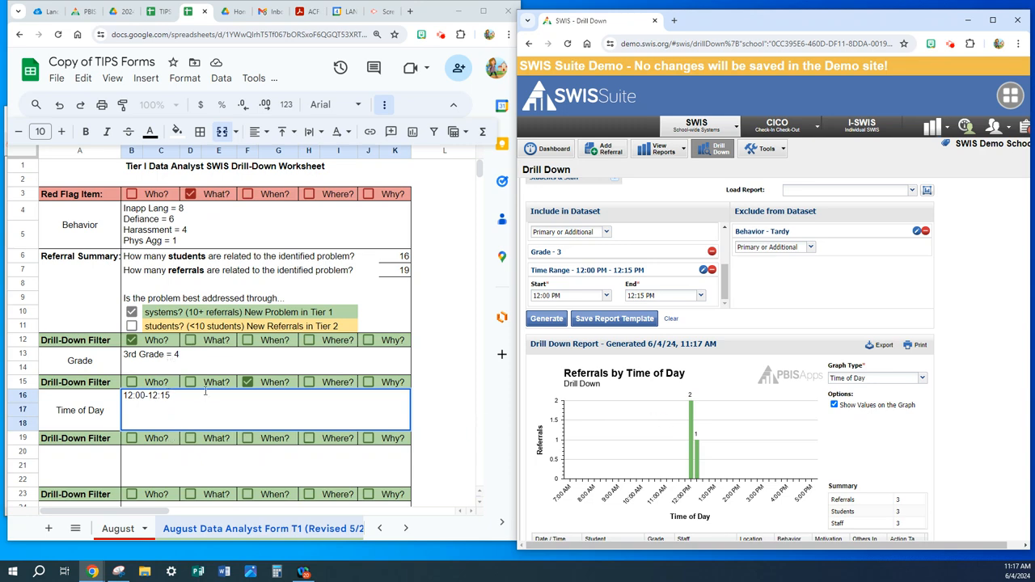
# - Graph the drill-down report by Location, and record Location as the worksheet's third drill-down filter, marked Where?, with "Classroom" as its entry
pyautogui.click(922, 381)
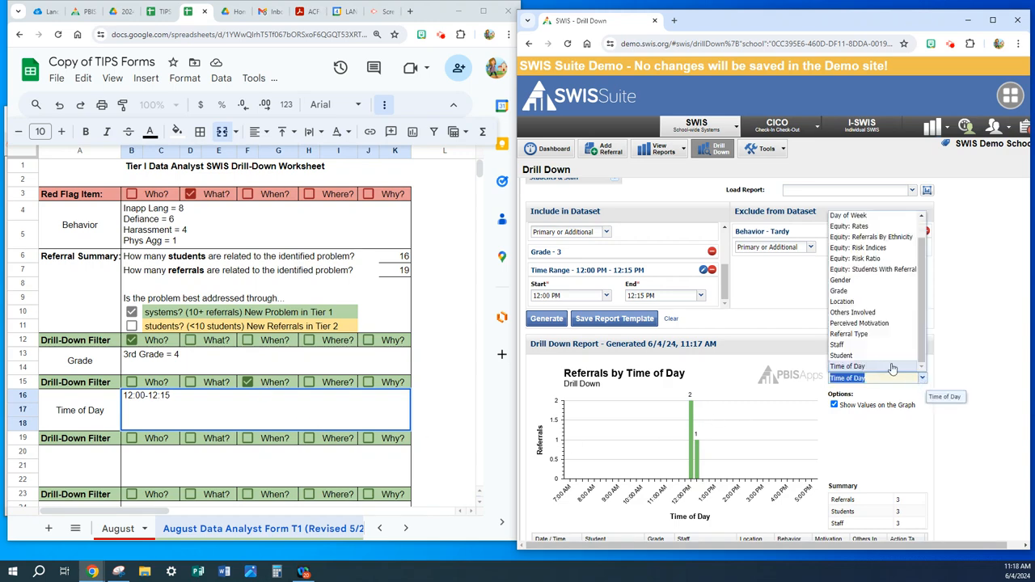
pyautogui.click(843, 301)
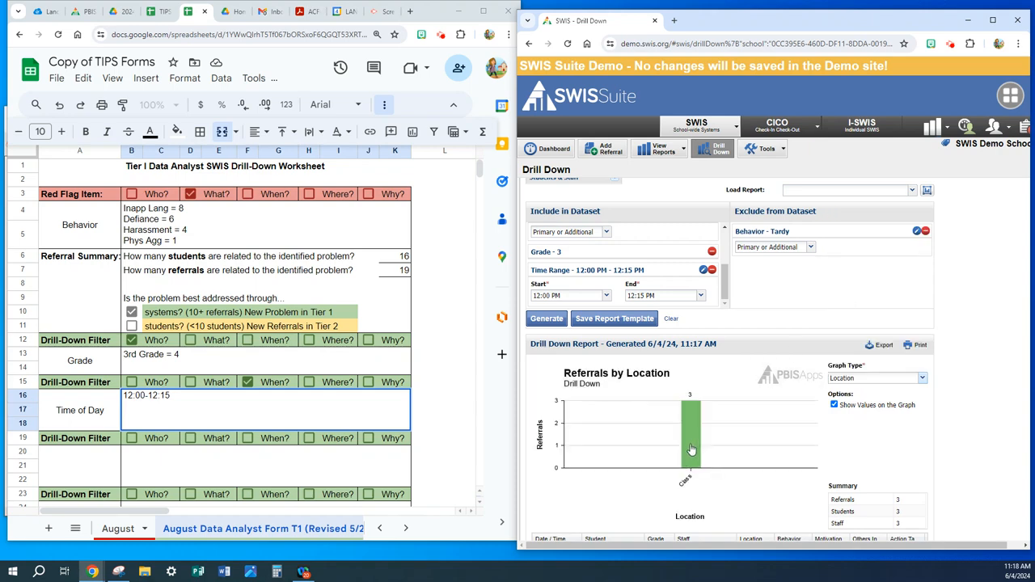
pyautogui.click(88, 460)
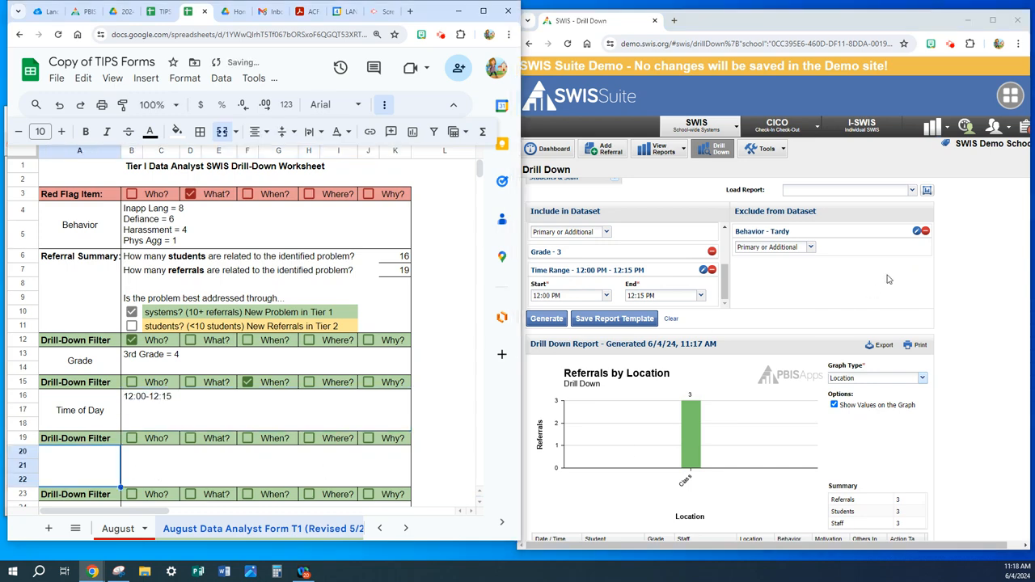
pyautogui.write('Location')
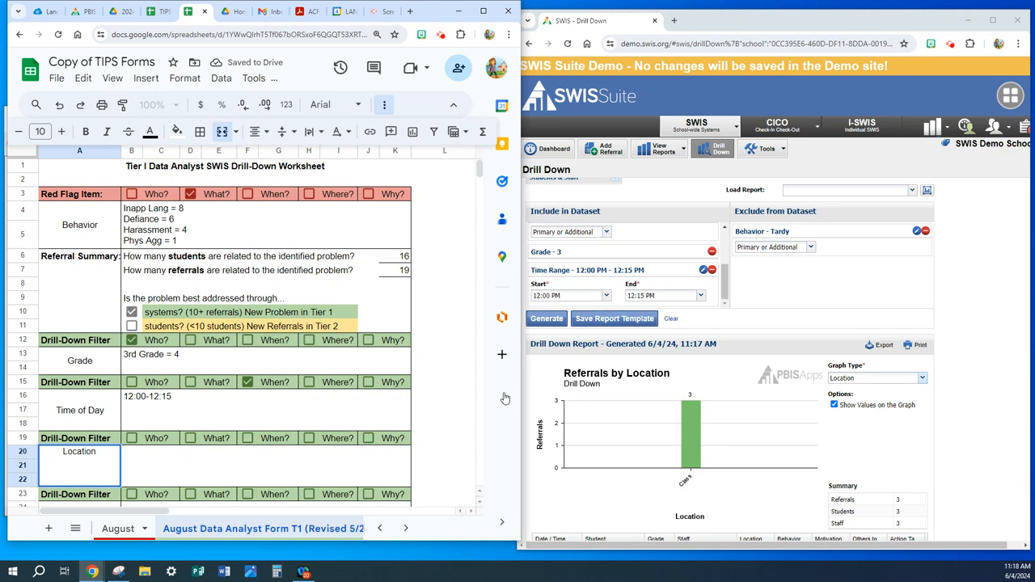
pyautogui.click(309, 438)
pyautogui.click(257, 468)
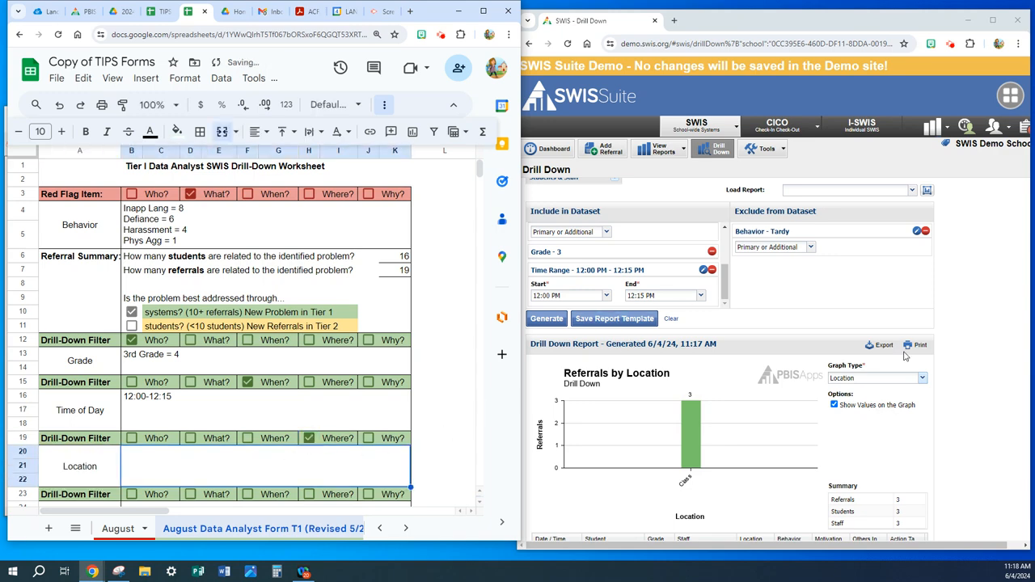
pyautogui.write('Class')
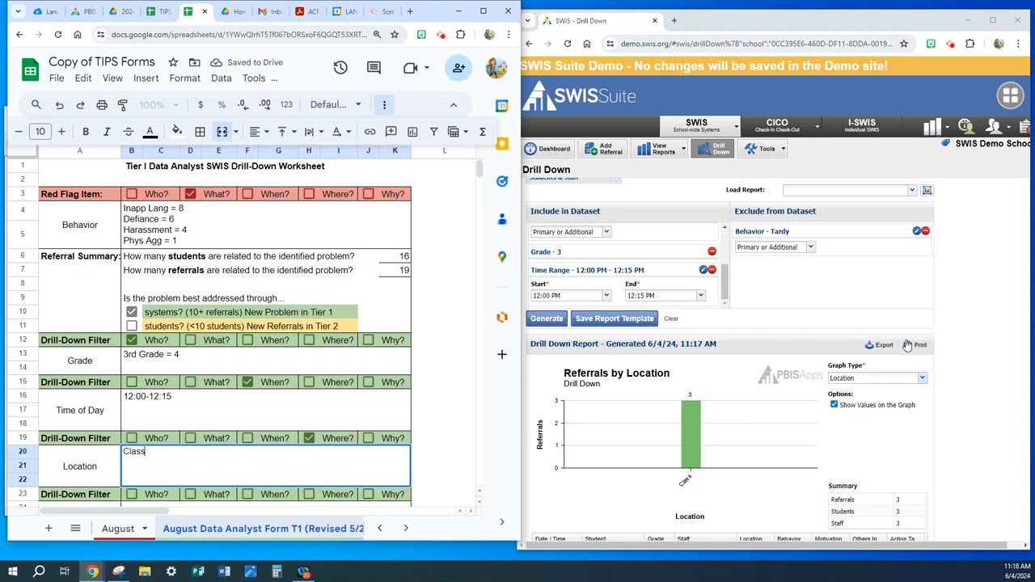
pyautogui.write('room')
pyautogui.click(473, 443)
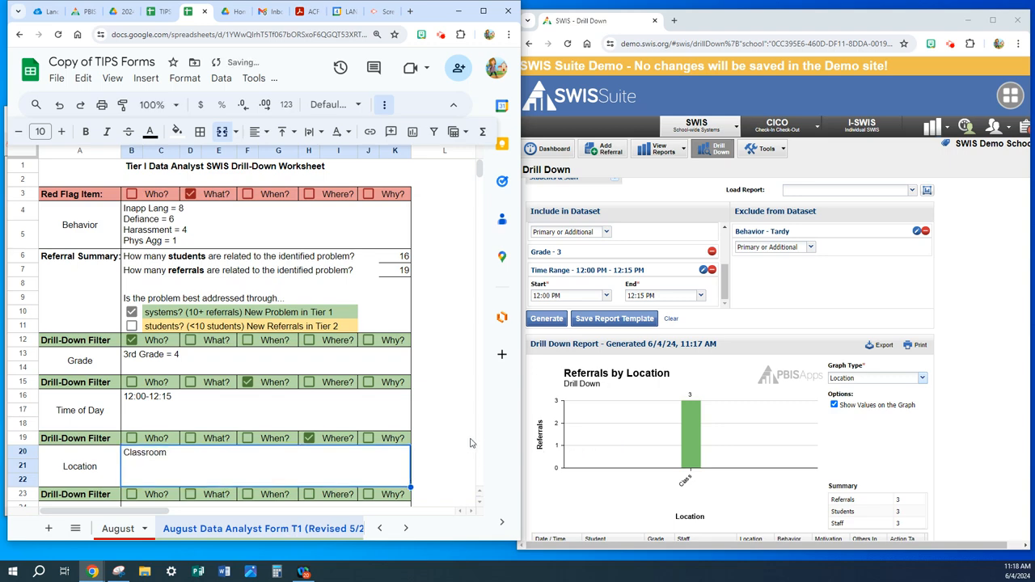
# - Add the Classroom location to the SWIS drill-down's included dataset and regenerate the report
pyautogui.scroll(-1, 760, 451)
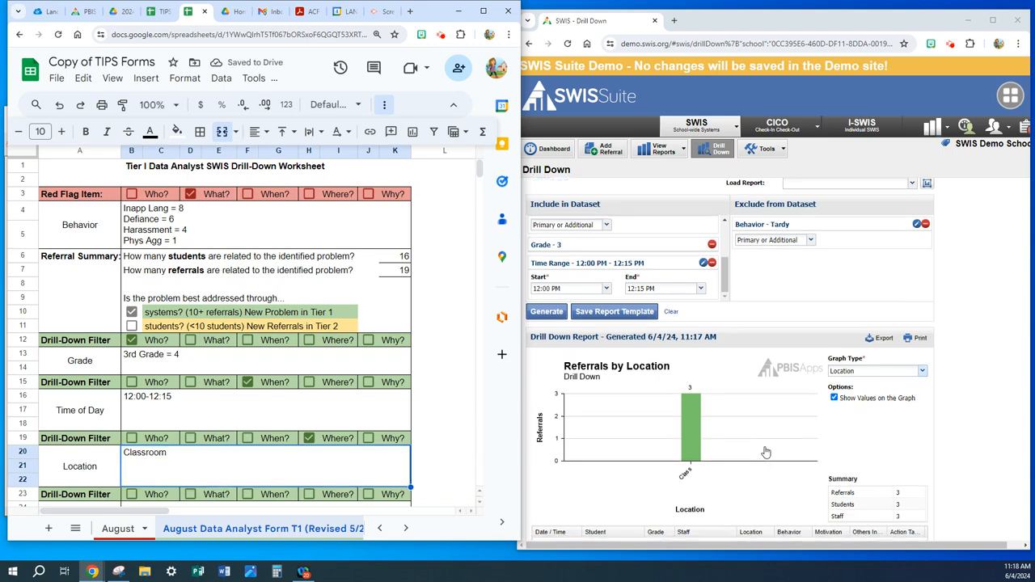
pyautogui.scroll(-3, 372, 450)
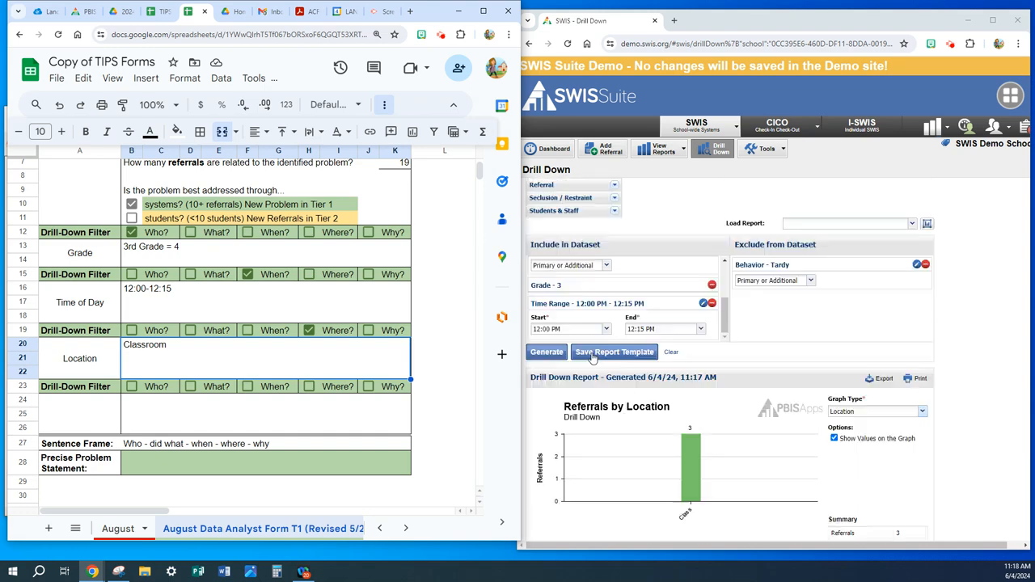
pyautogui.scroll(5, 594, 356)
pyautogui.scroll(2, 592, 356)
pyautogui.scroll(-1, 598, 380)
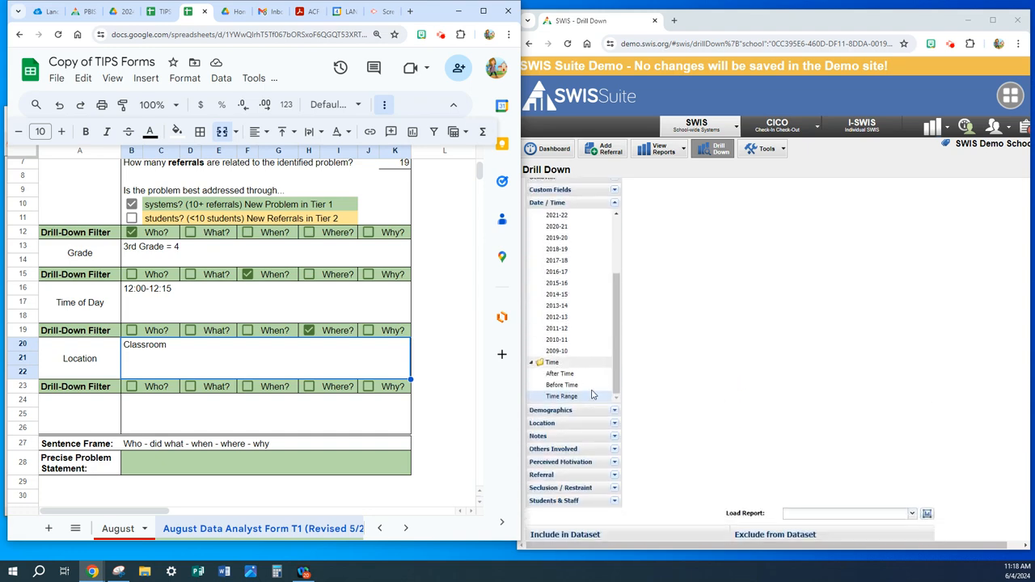
pyautogui.click(614, 423)
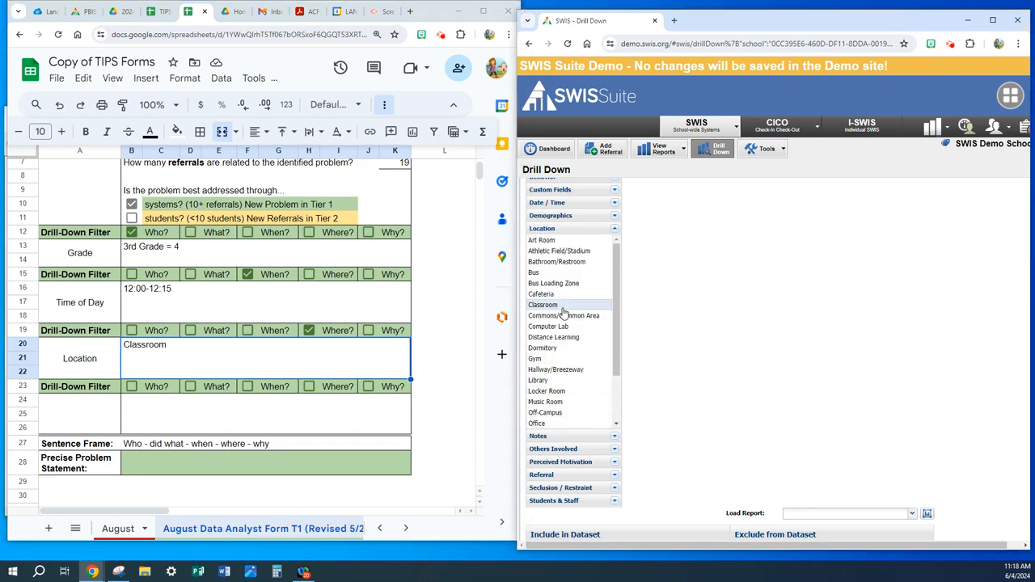
pyautogui.scroll(-3, 698, 365)
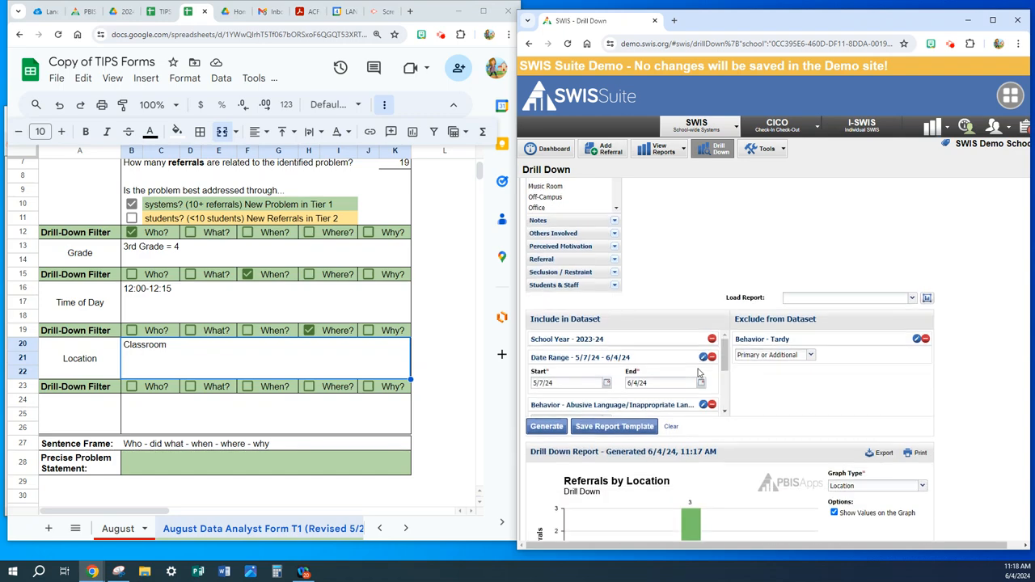
pyautogui.moveTo(726, 370); pyautogui.dragTo(726, 406)
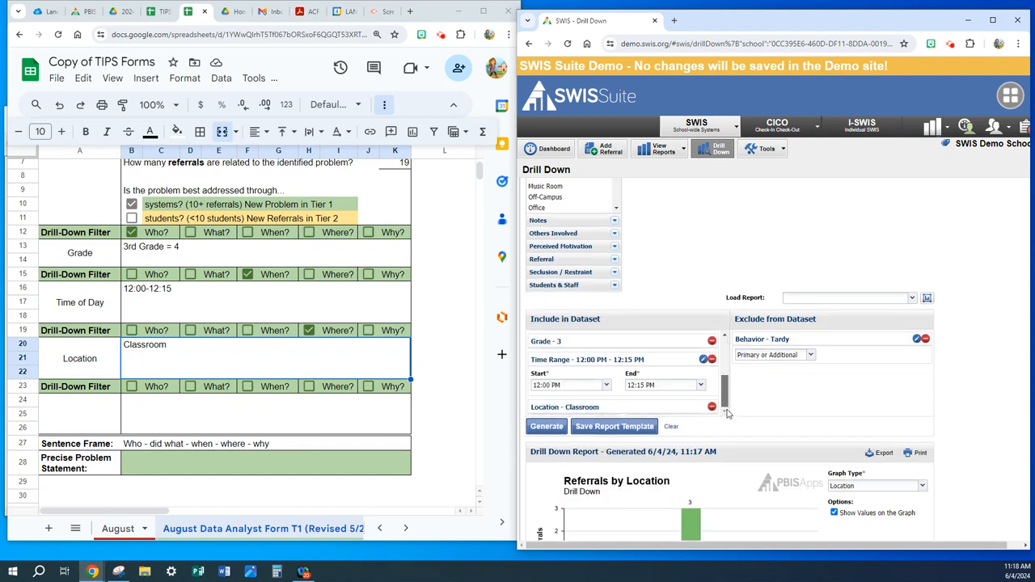
pyautogui.click(546, 427)
pyautogui.scroll(-1, 758, 504)
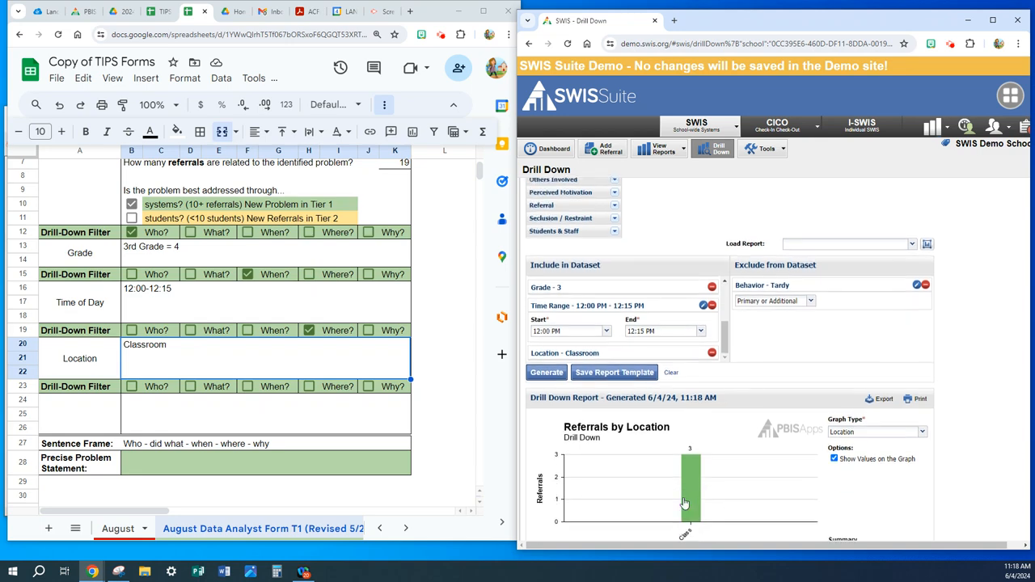
# - Append "= 3" to the worksheet's Classroom entry and to its 12:00-12:15 time entry
pyautogui.click(187, 353)
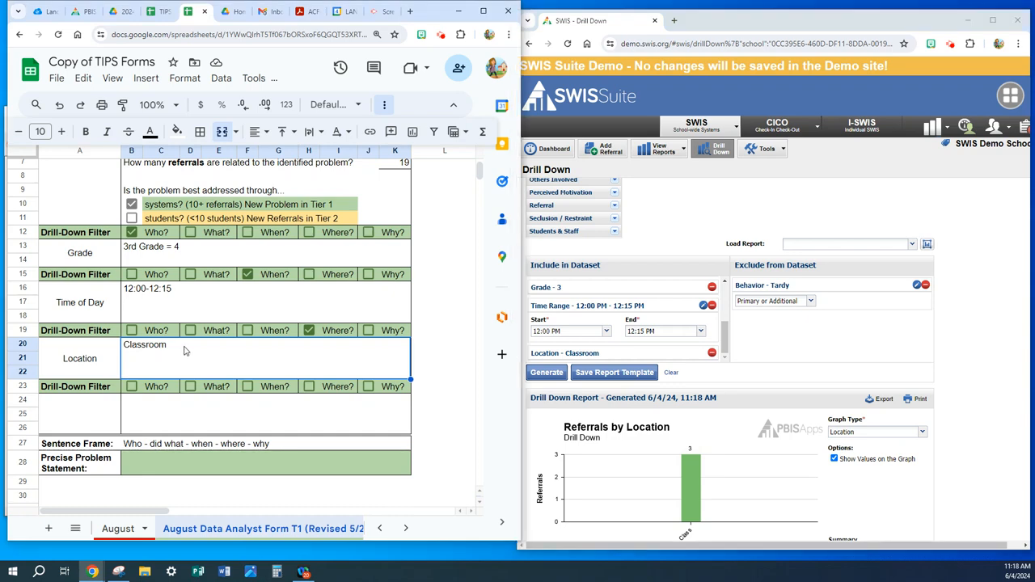
pyautogui.doubleClick(184, 348)
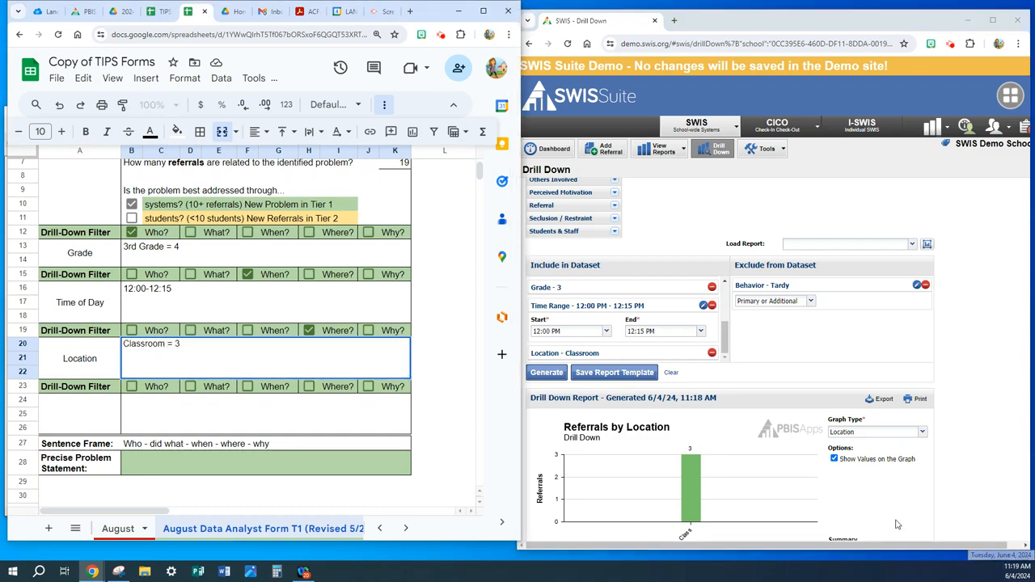
pyautogui.doubleClick(175, 290)
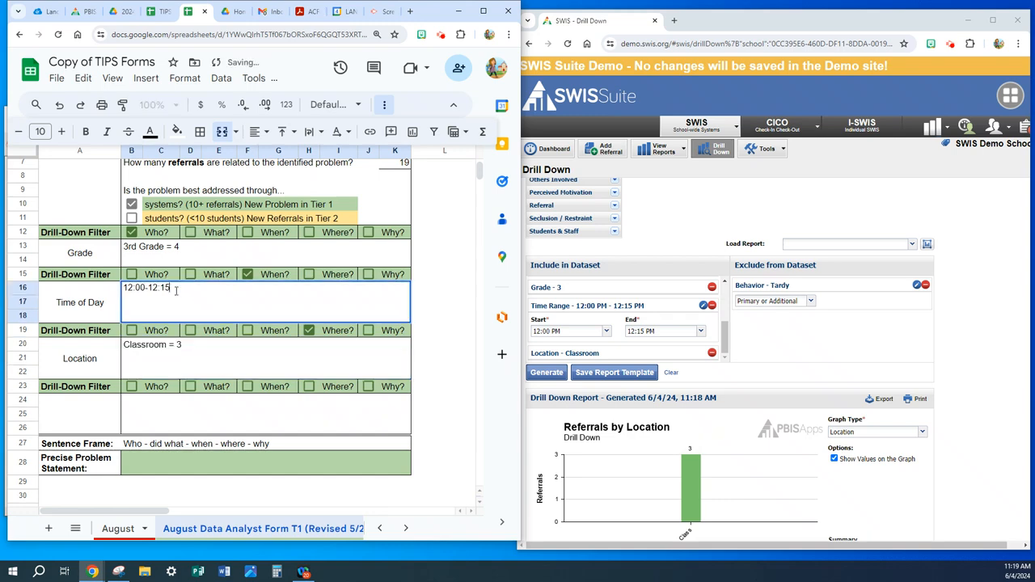
pyautogui.write('= 3')
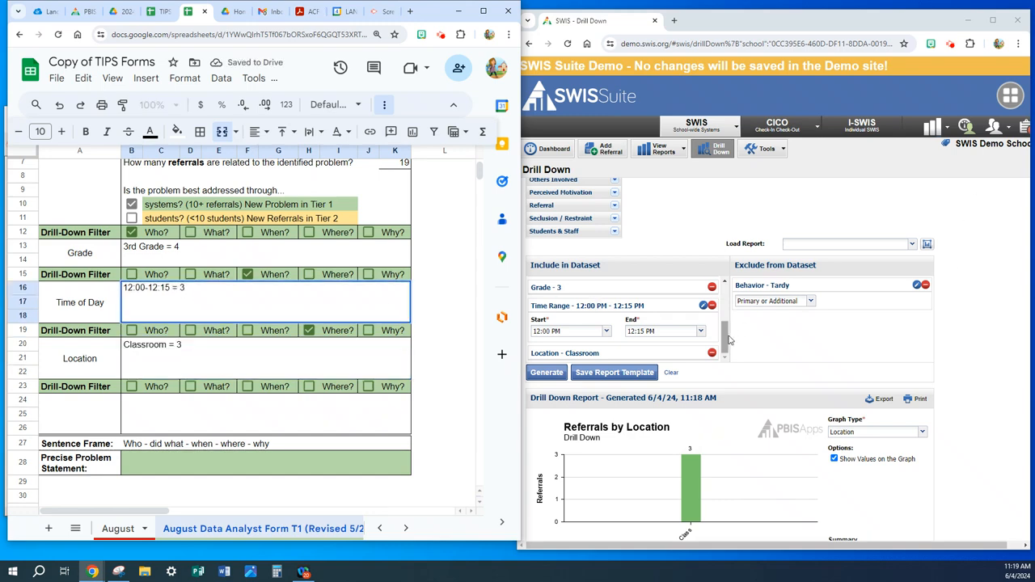
# - Change the drill-down report's graph type to Perceived Motivation and bring its graph and referral list into view
pyautogui.click(923, 432)
pyautogui.scroll(-1, 885, 412)
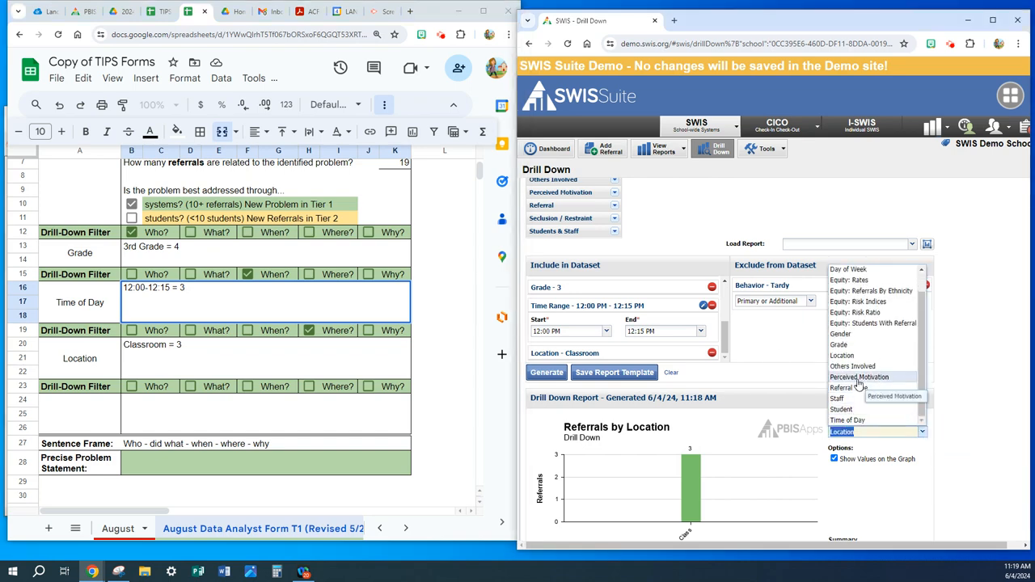
pyautogui.click(863, 377)
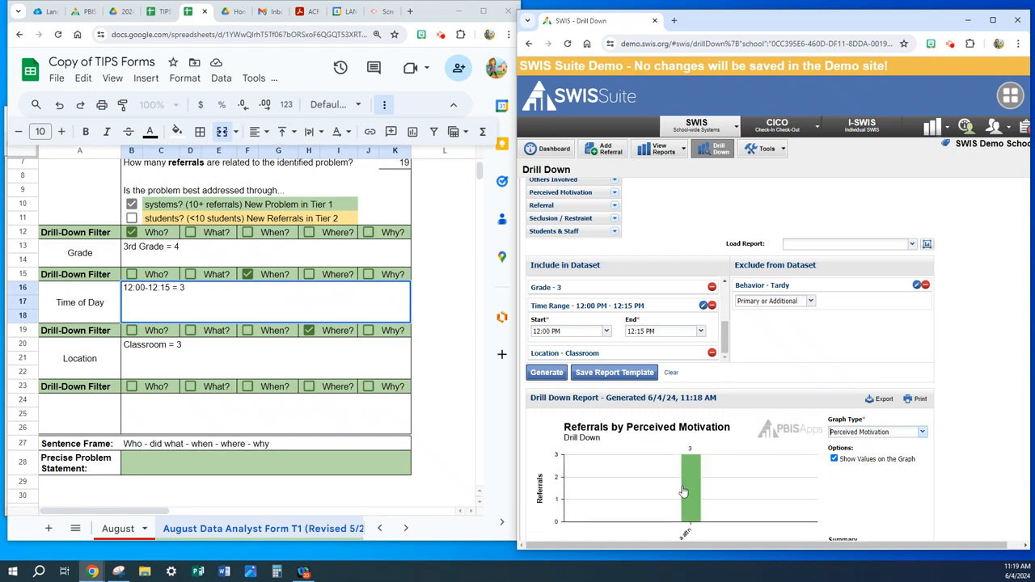
pyautogui.scroll(-1, 685, 489)
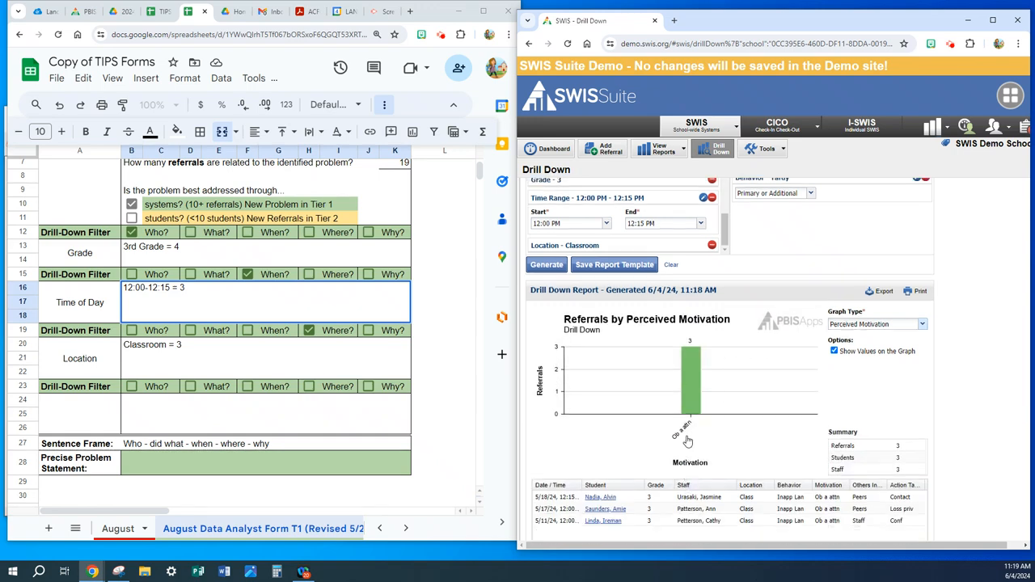
# - Record Perceived Motivation as the worksheet's fourth drill-down filter, mark it as Why?, and enter "Obtain Adult Attention = 3"
pyautogui.click(84, 412)
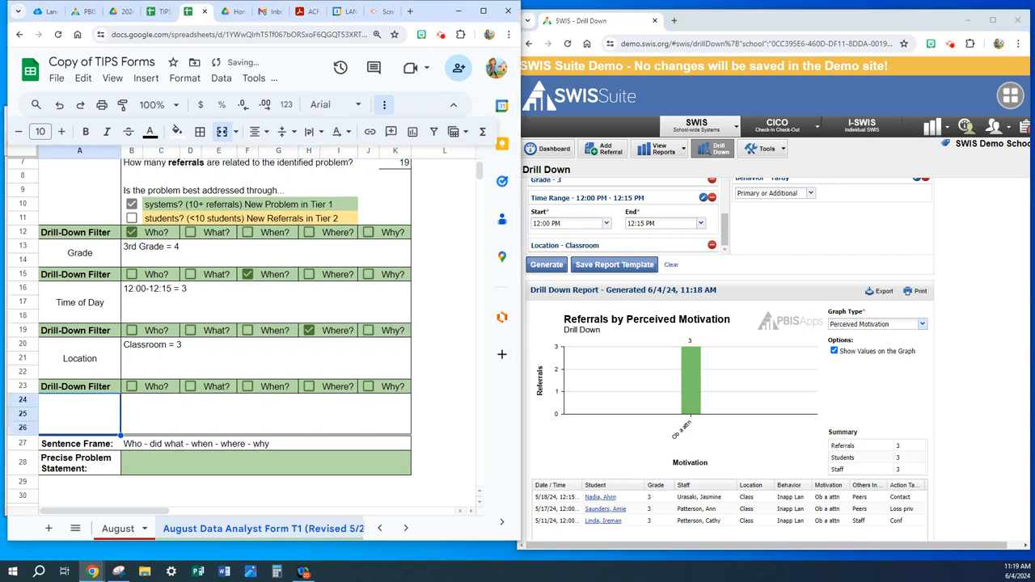
pyautogui.write('Percei')
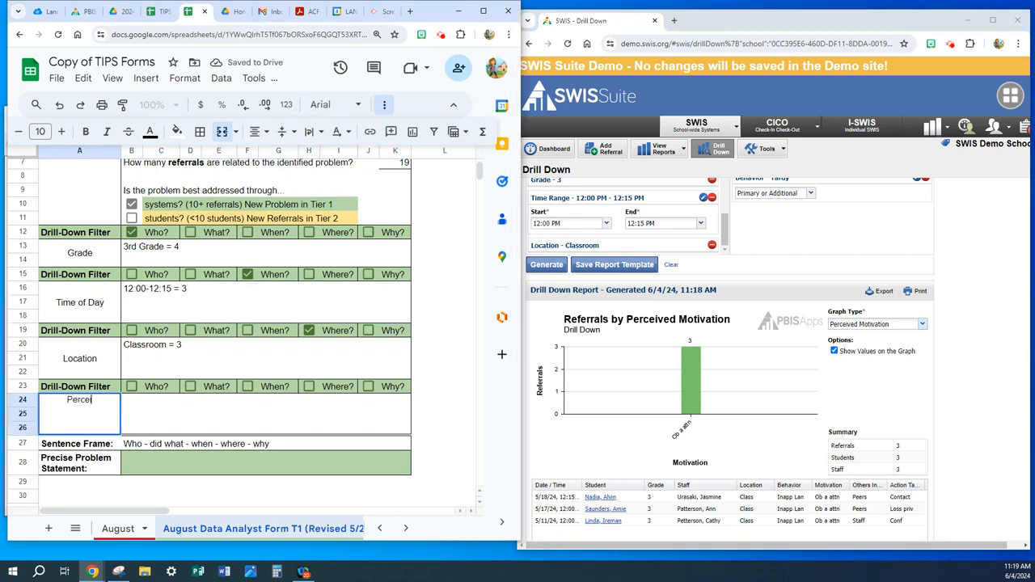
pyautogui.write('ved Motivation')
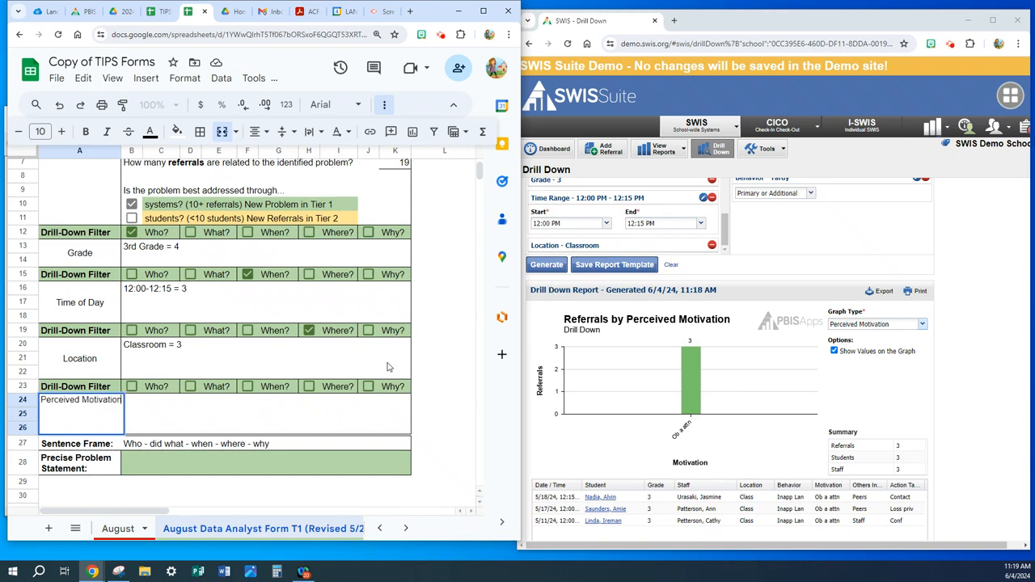
pyautogui.click(368, 386)
pyautogui.click(295, 420)
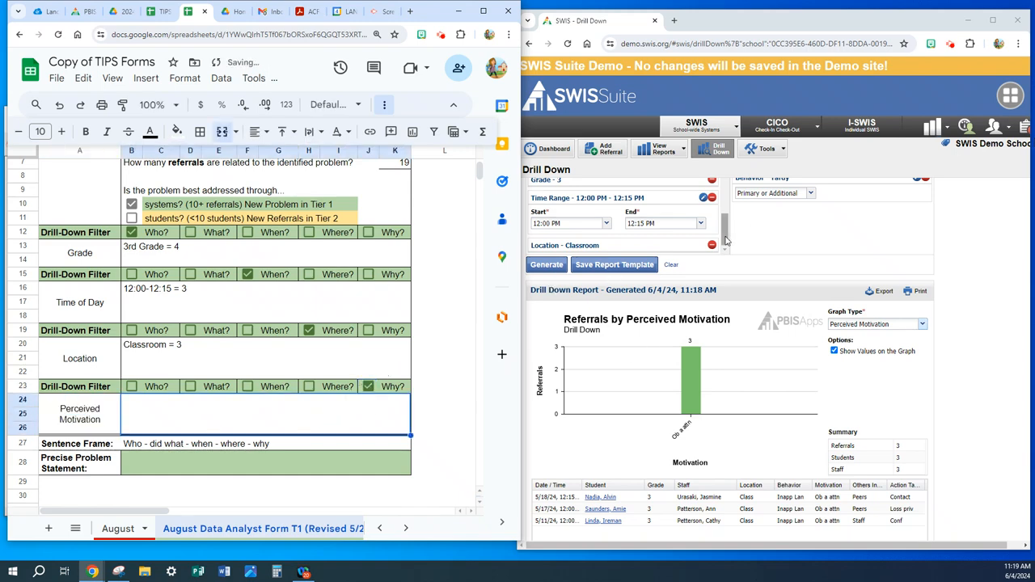
pyautogui.write('Obtain')
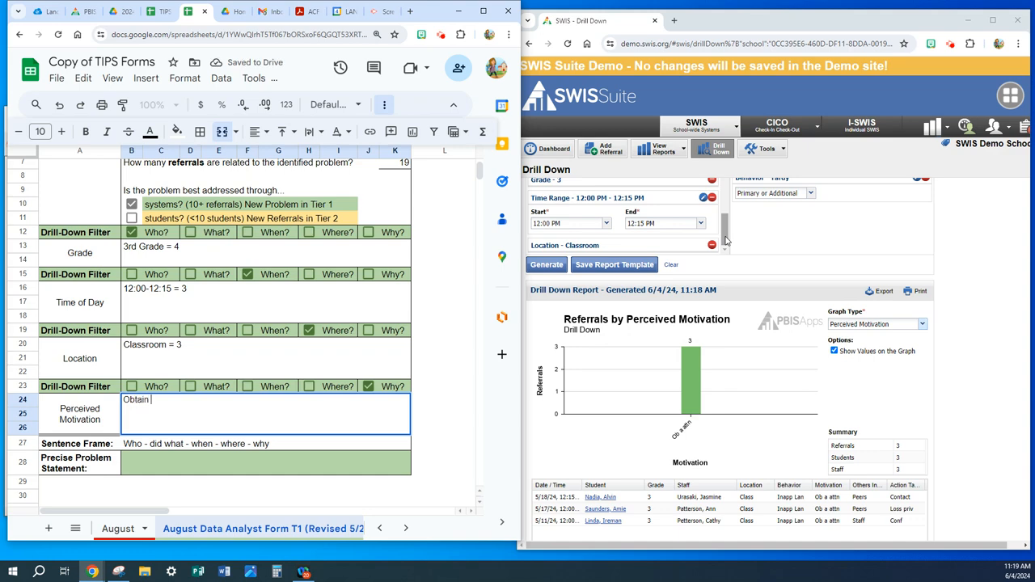
pyautogui.write(' Adult Attention = 3')
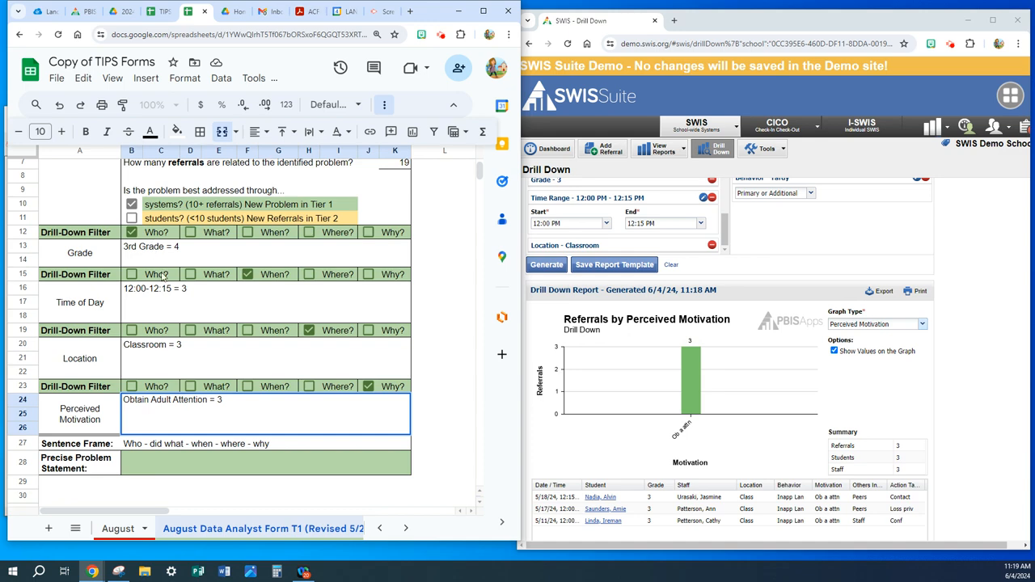
# - Fill in the Precise Problem Statement: "3rd graders are using inappropriate language from 12:00 pm to 12:15pm in the classroom to obtain adult attention."
pyautogui.click(152, 458)
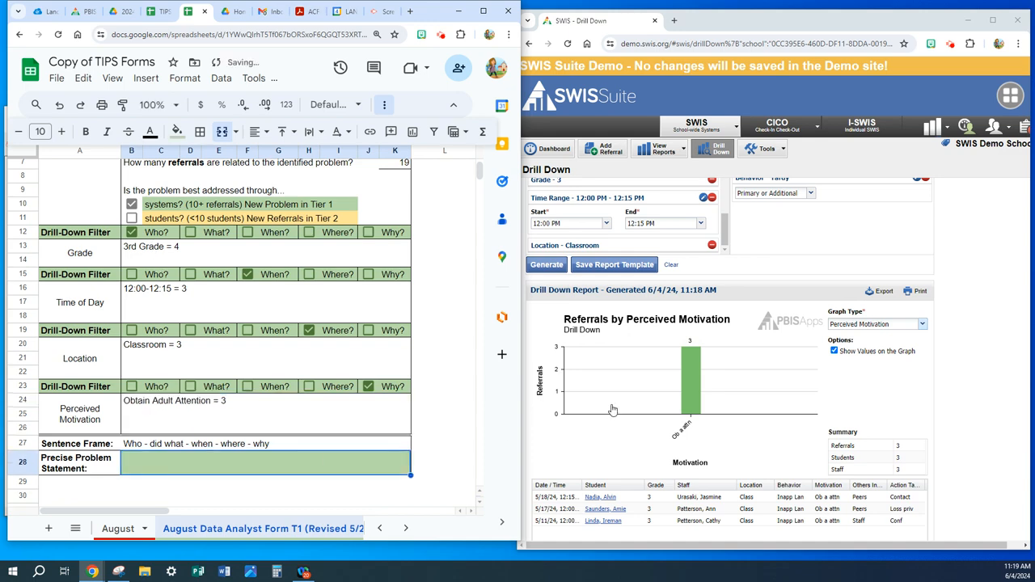
pyautogui.write('3rd graders')
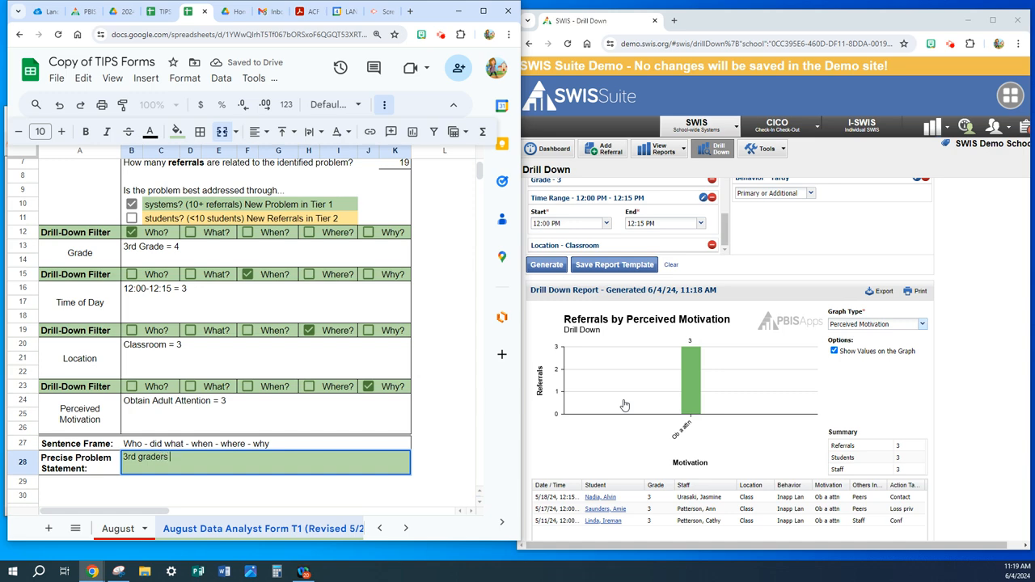
pyautogui.write(' are using ina')
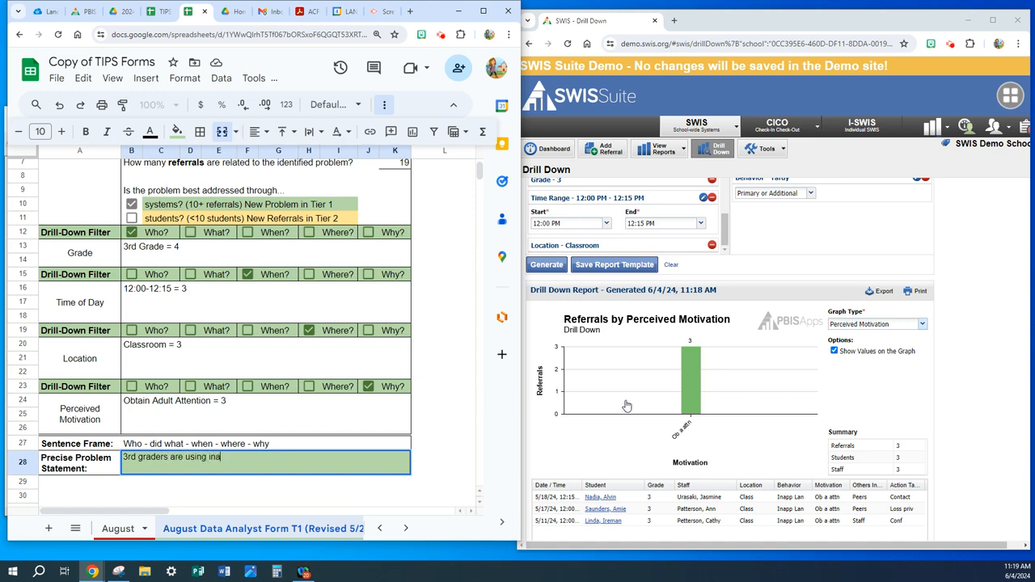
pyautogui.write('pp')
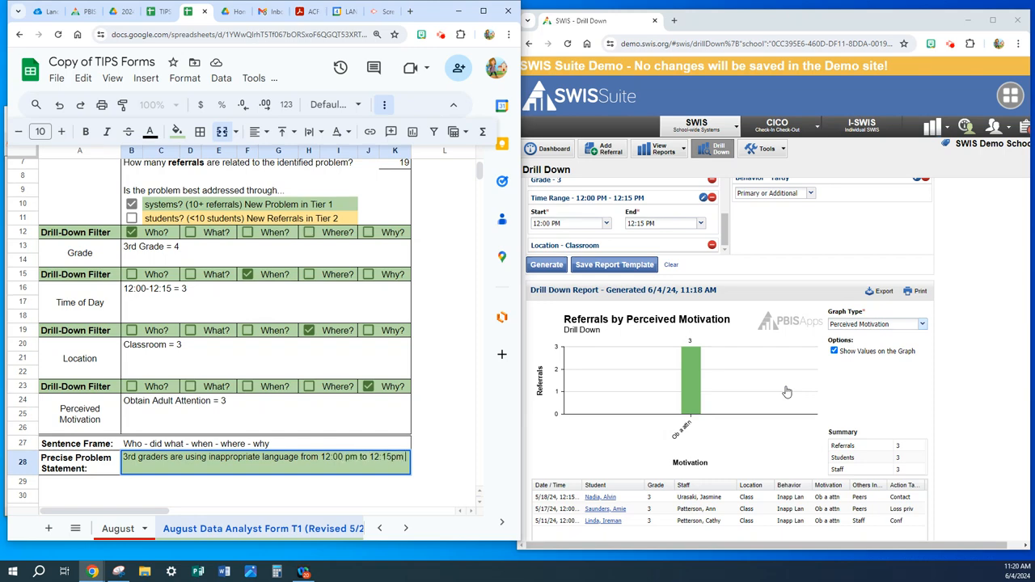
pyautogui.write('in the class')
pyautogui.write('room to ')
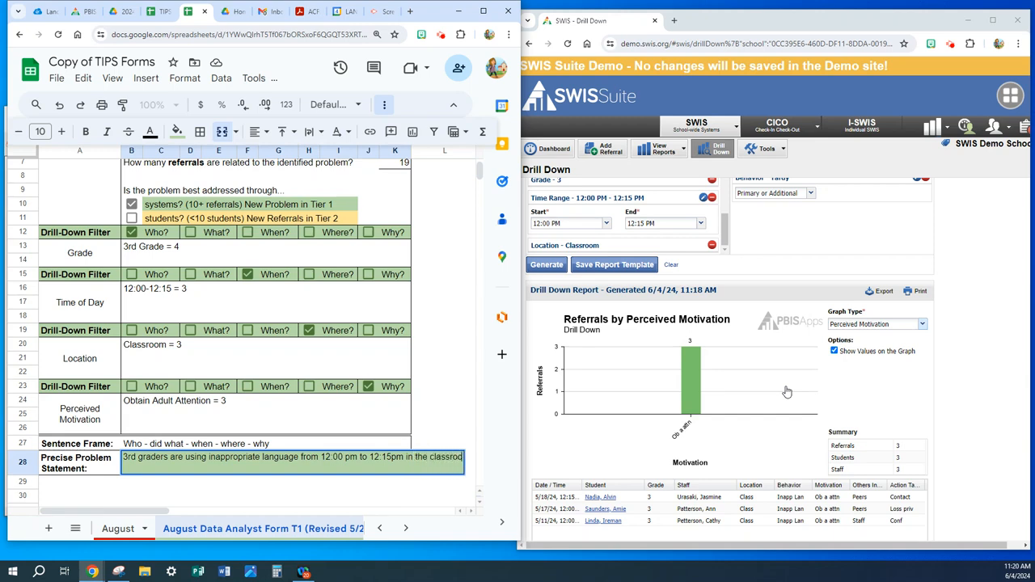
pyautogui.write('obtain adult attention')
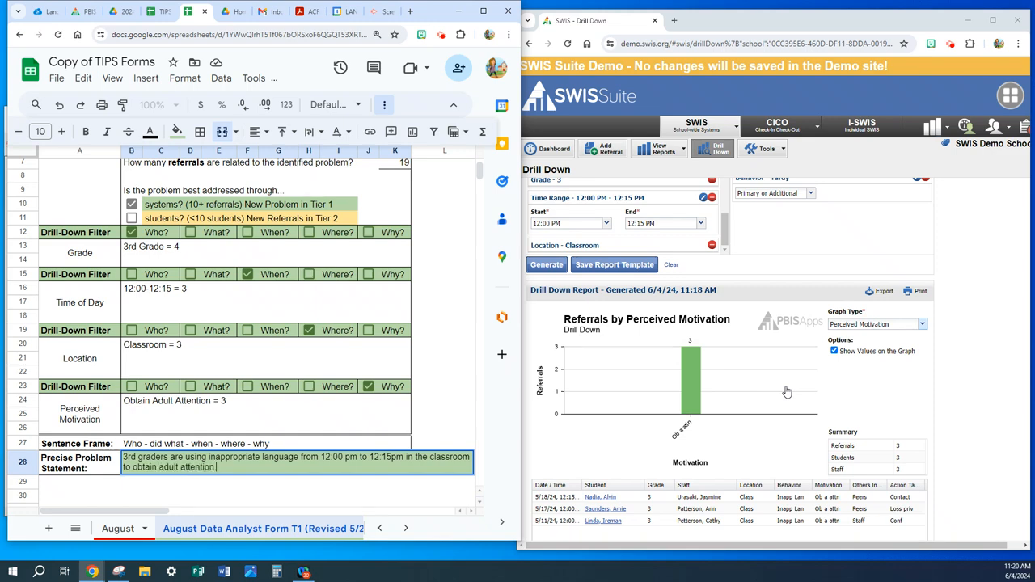
pyautogui.press('Return')
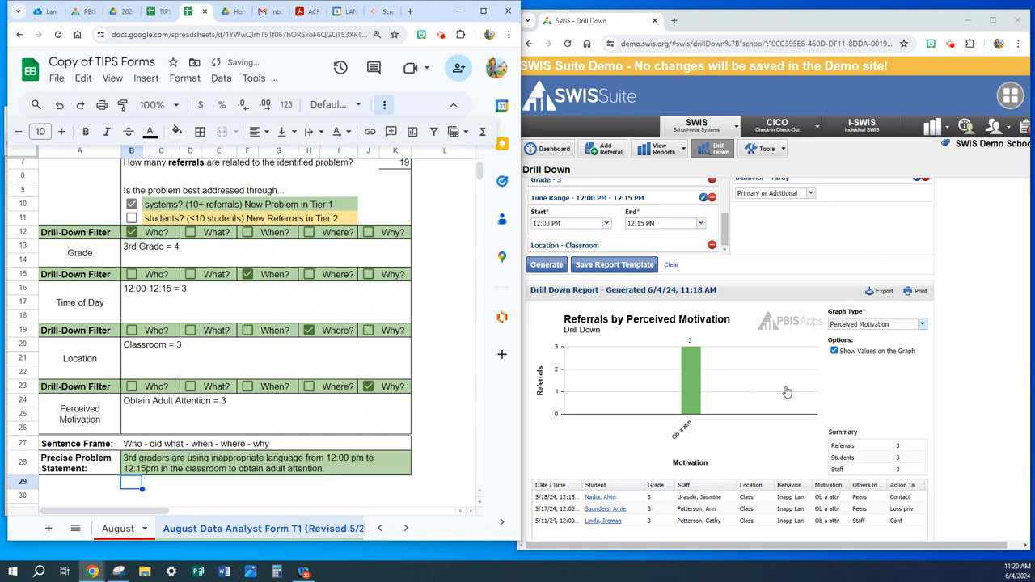
pyautogui.click(188, 472)
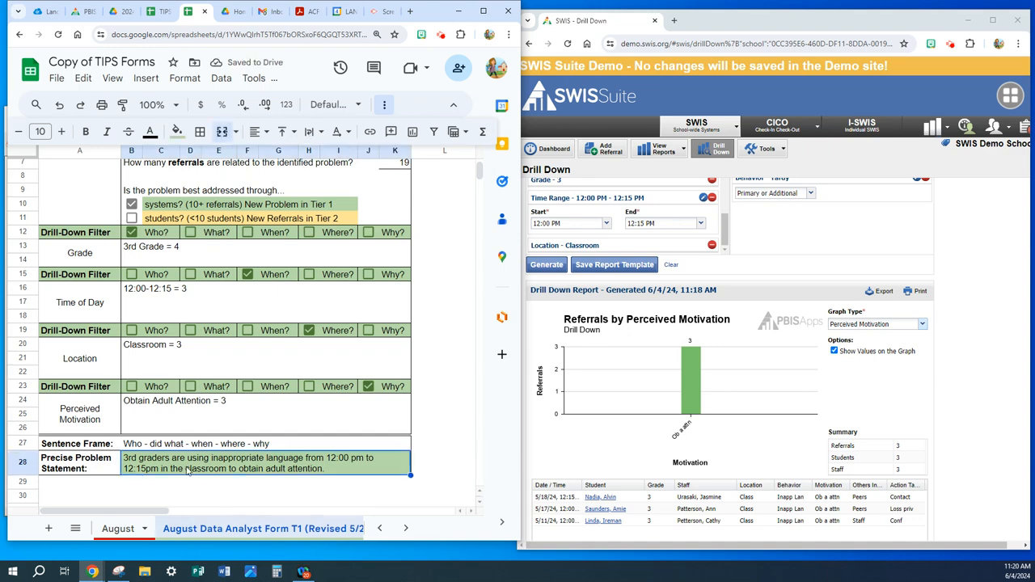
# - Copy the precise problem statement from the August Data Analyst form into the August sheet's T1 New Problems statement area
pyautogui.tripleClick(187, 472)
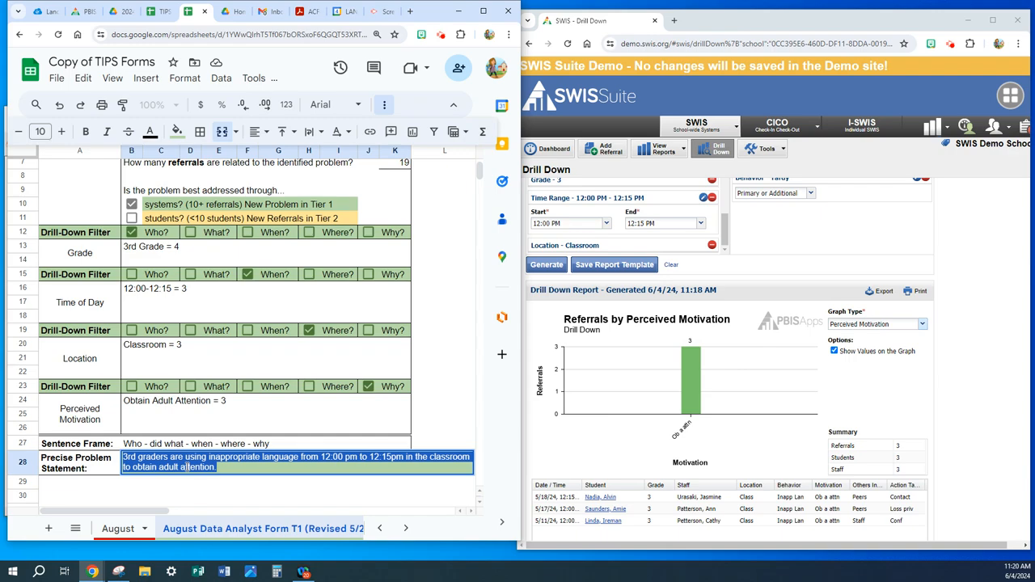
pyautogui.click(118, 532)
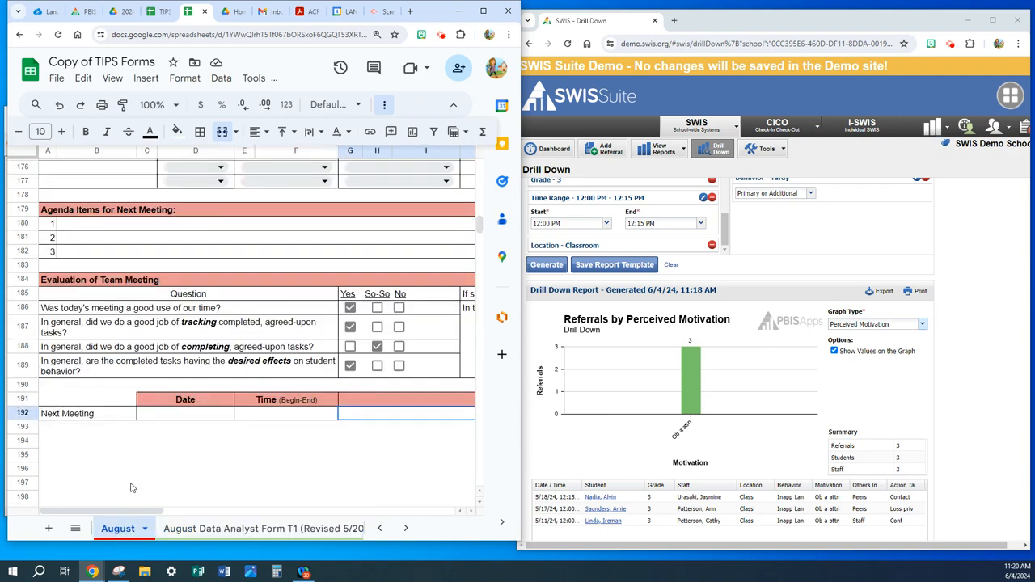
pyautogui.scroll(6, 122, 414)
pyautogui.scroll(15, 122, 413)
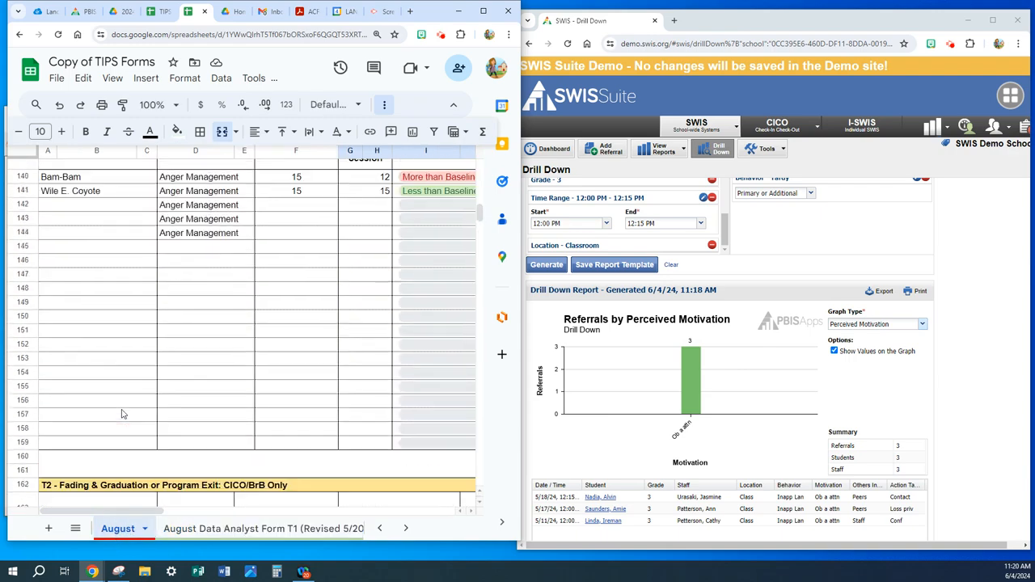
pyautogui.scroll(5, 121, 414)
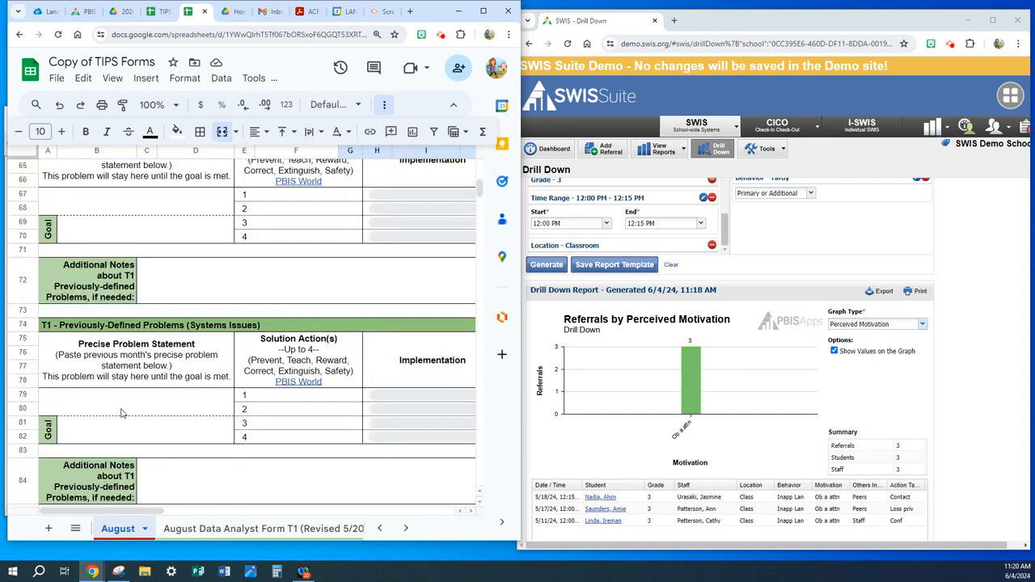
pyautogui.scroll(2, 121, 414)
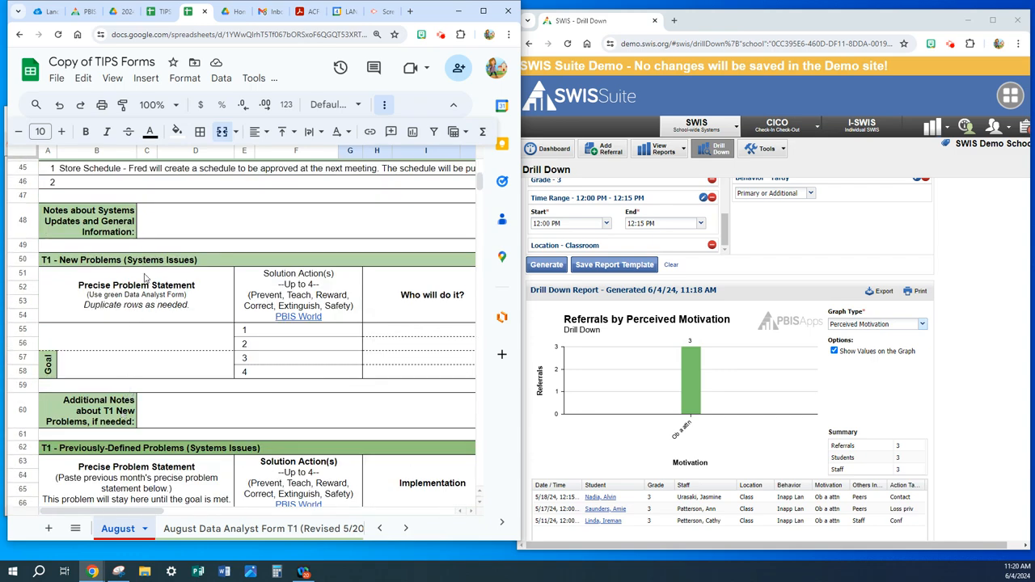
pyautogui.click(65, 342)
pyautogui.hotkey('ctrl', 'v')
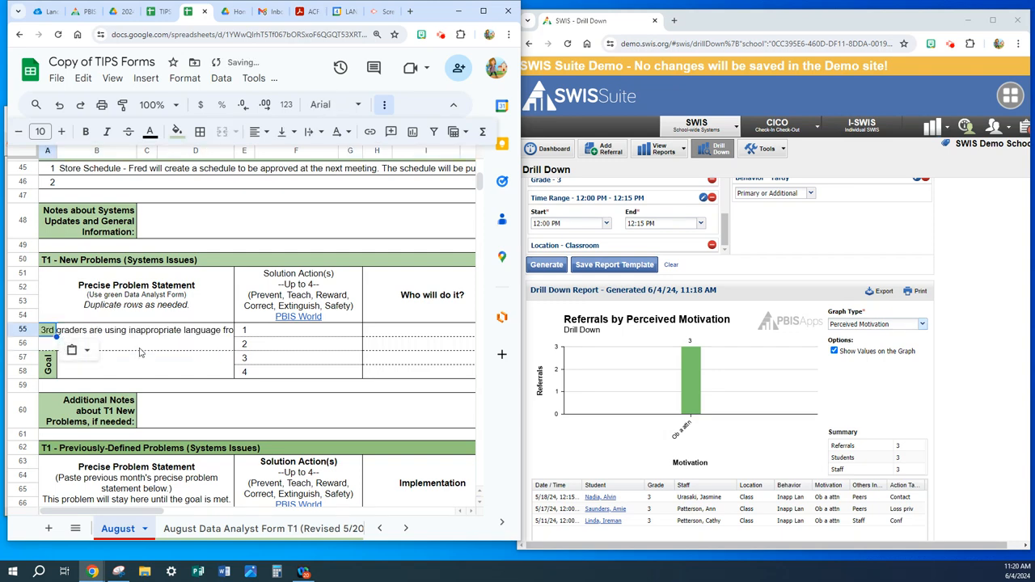
# - Top-align and wrap the text in cells A55:D56 holding the pasted problem statement
pyautogui.click(77, 333)
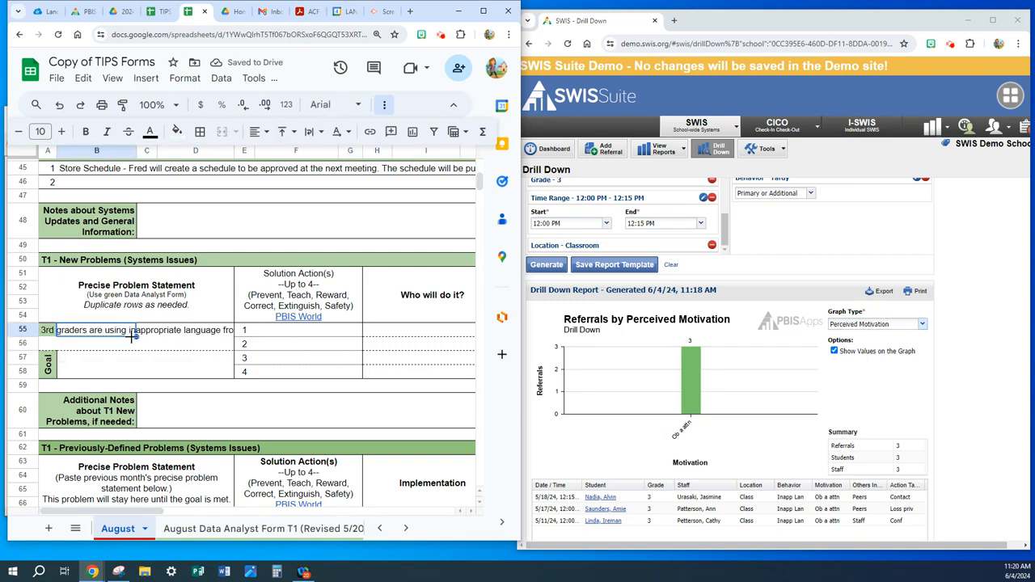
pyautogui.click(48, 336)
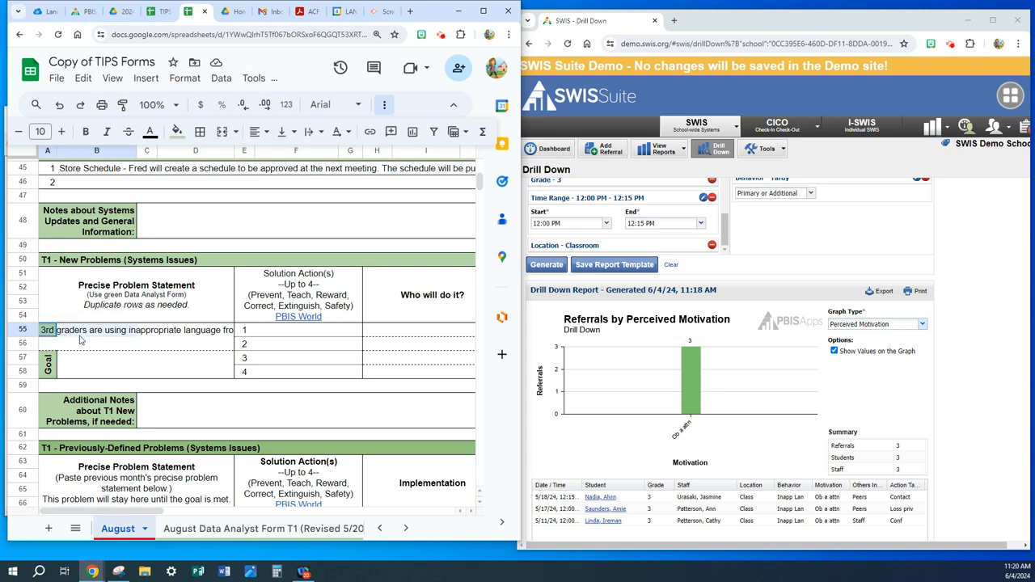
pyautogui.moveTo(79, 339); pyautogui.dragTo(231, 346)
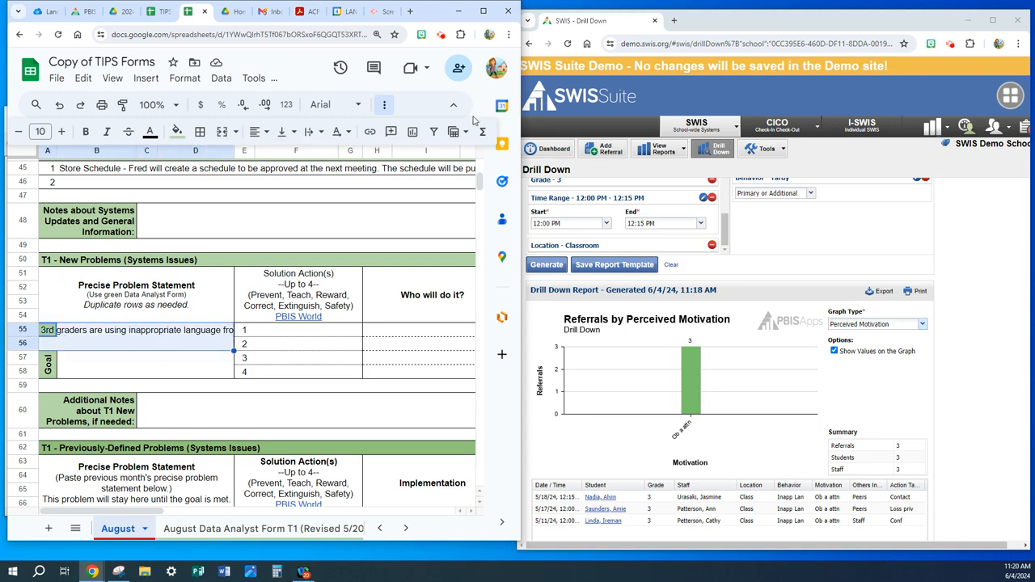
pyautogui.click(482, 12)
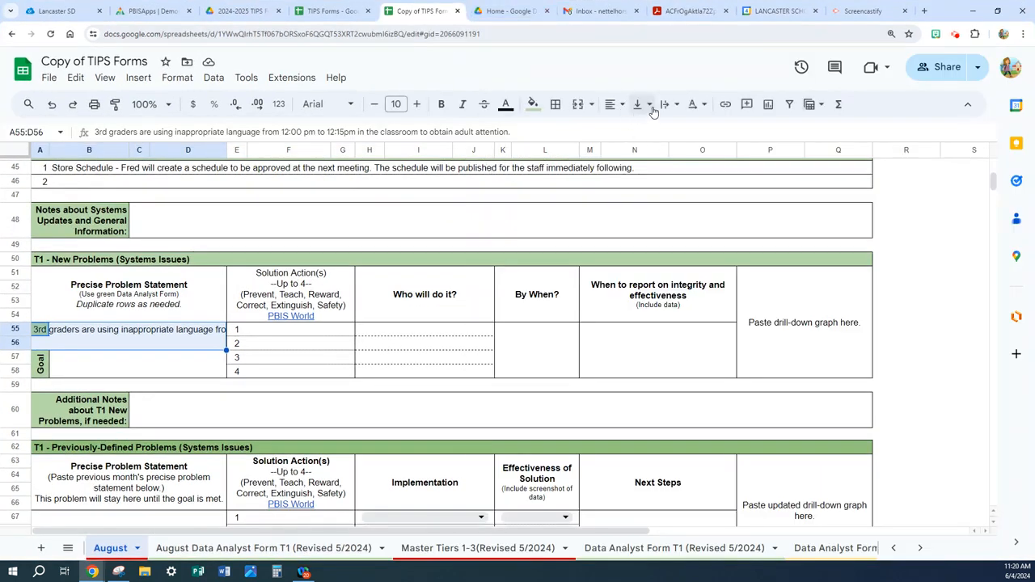
pyautogui.click(650, 107)
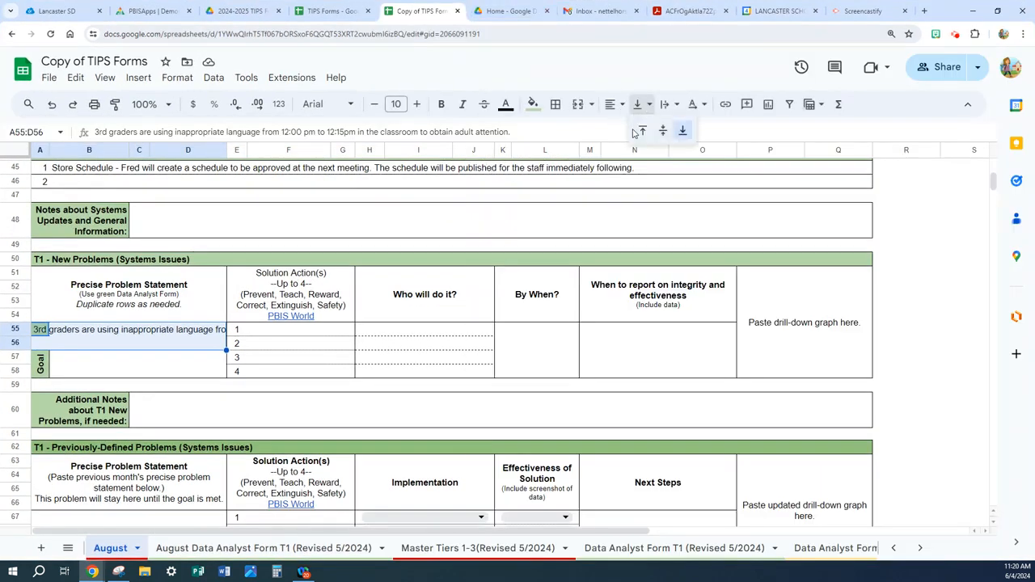
pyautogui.click(641, 131)
pyautogui.click(670, 104)
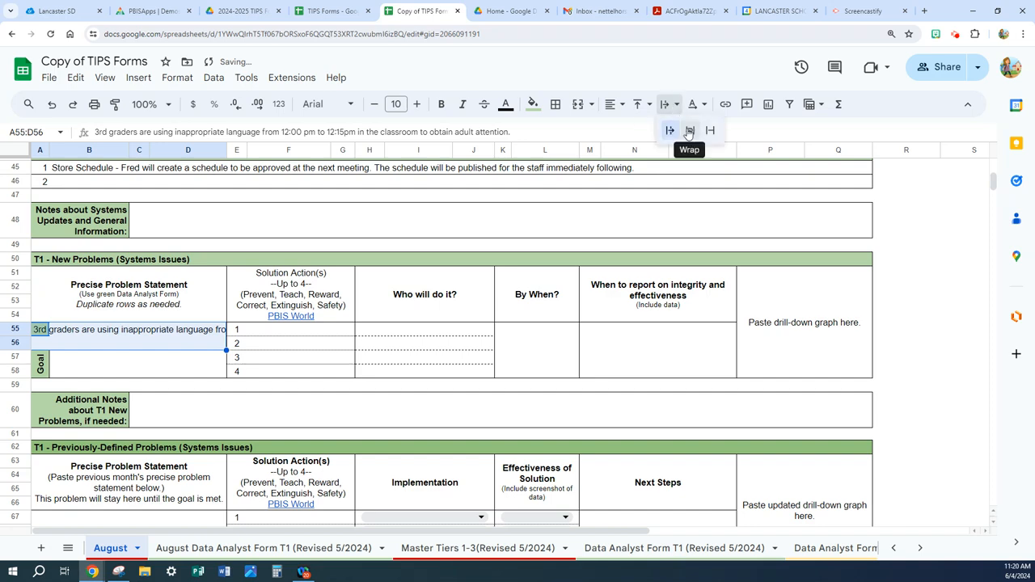
pyautogui.click(689, 131)
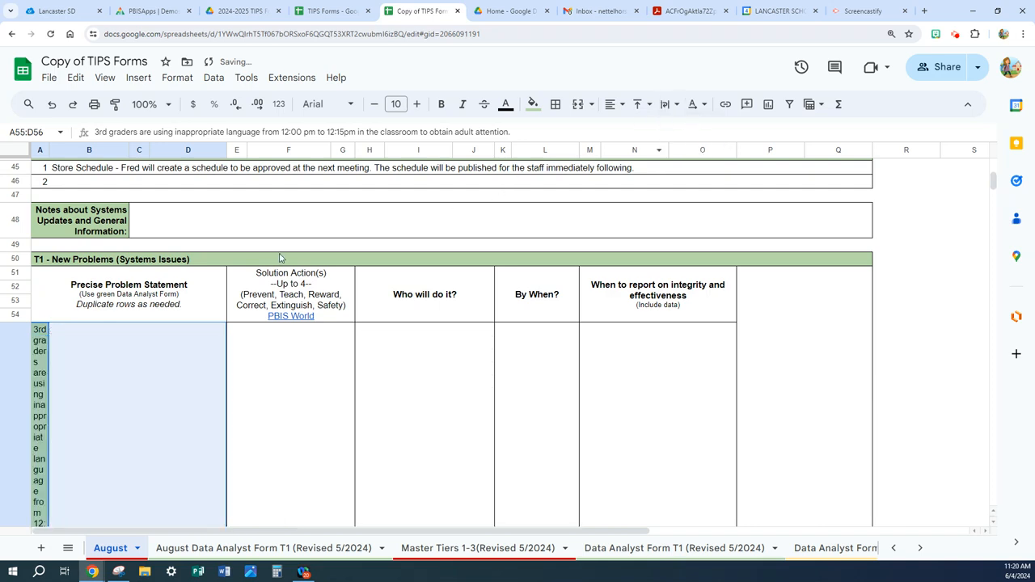
# - Merge A55:D56 into one cell and increase row 56's height to fit the full problem statement
pyautogui.click(579, 105)
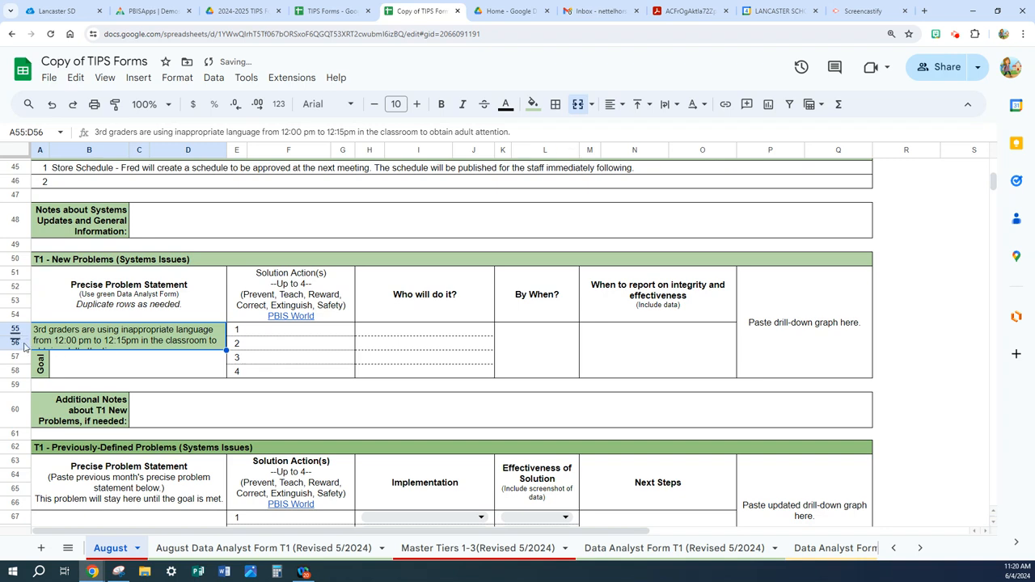
pyautogui.moveTo(16, 349); pyautogui.dragTo(16, 356)
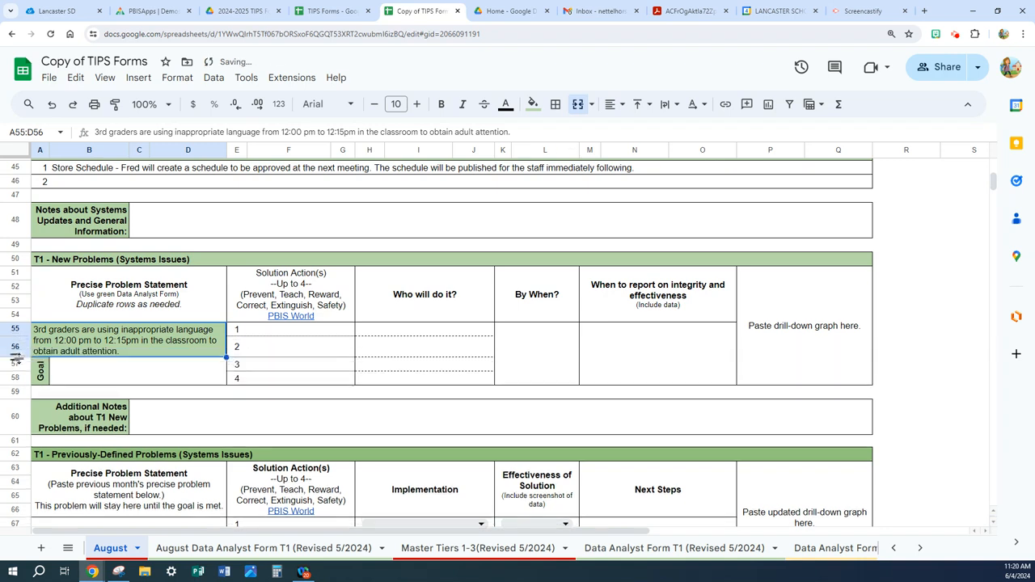
pyautogui.click(114, 371)
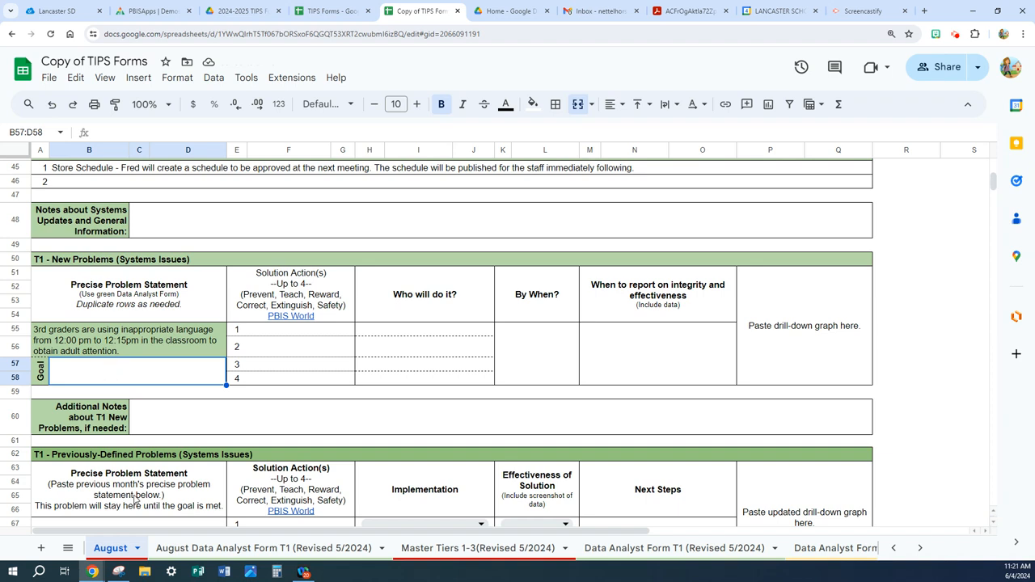
# - Enter "Reteach matrix after lunch" as solution action 1 for the new T1 problem
pyautogui.click(275, 338)
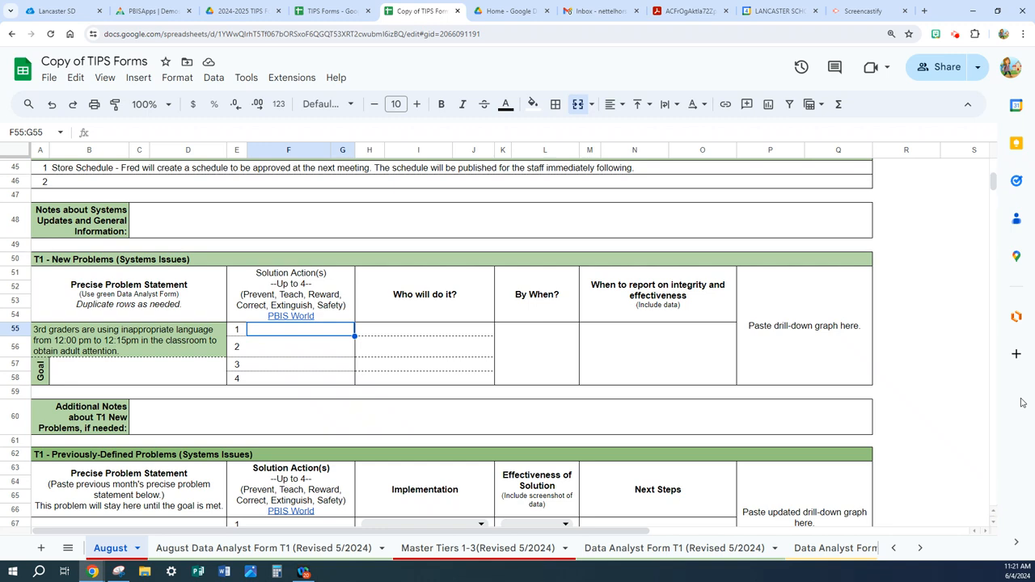
pyautogui.write('Ret')
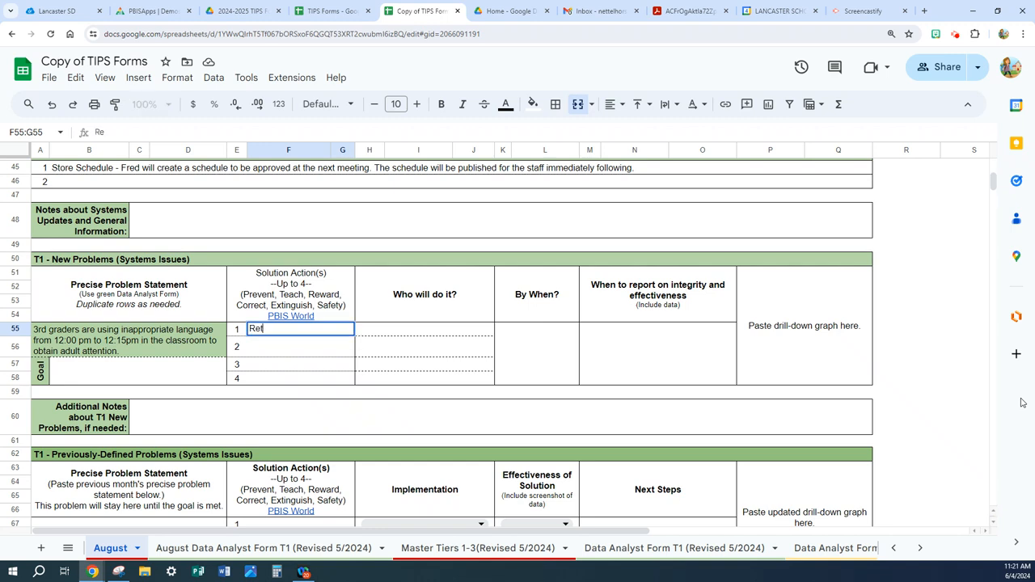
pyautogui.write('each ')
pyautogui.write('ma')
pyautogui.write('trix afer')
pyautogui.write('er l')
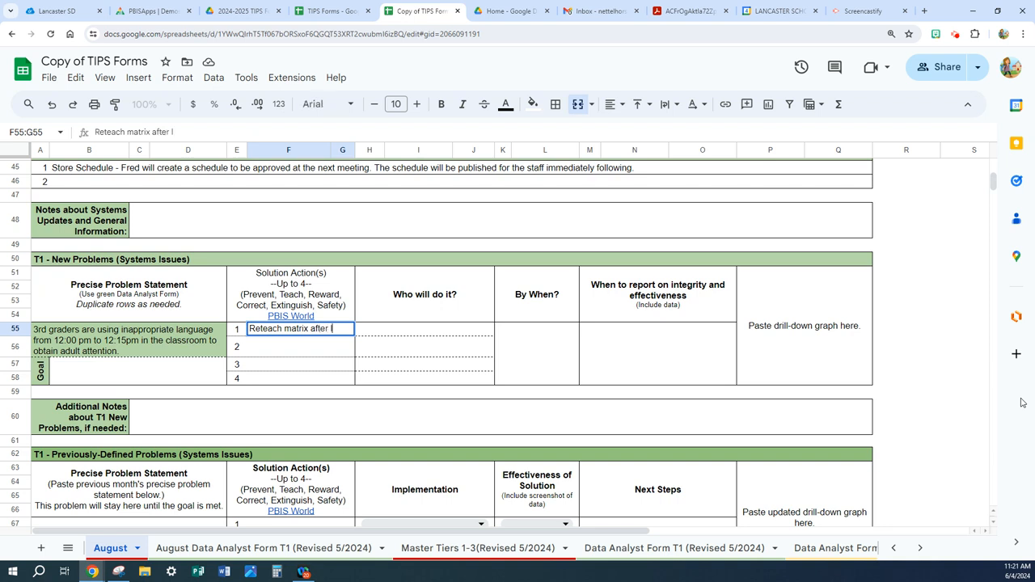
pyautogui.write('unch')
# - Enter "Pass out tickets for quiet students during read aloud" as solution action 2 and adjust the row height to fit its text
pyautogui.click(263, 347)
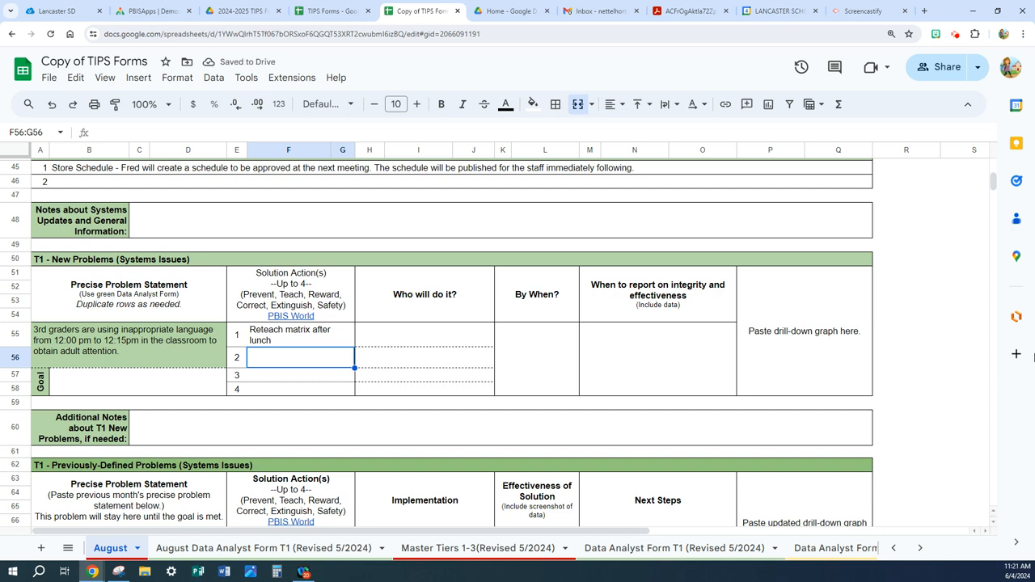
pyautogui.write('Pass')
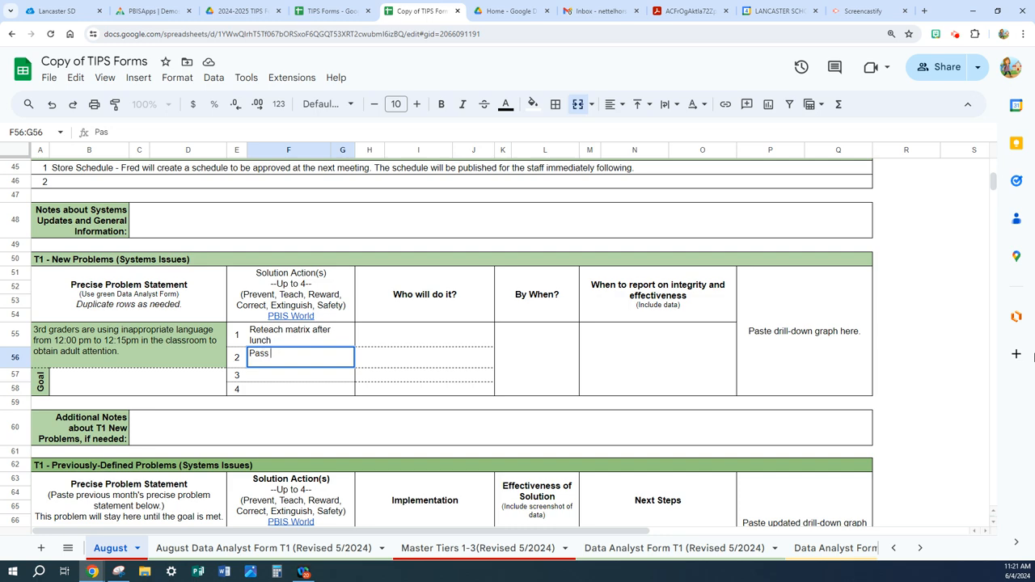
pyautogui.write(' out tickets for')
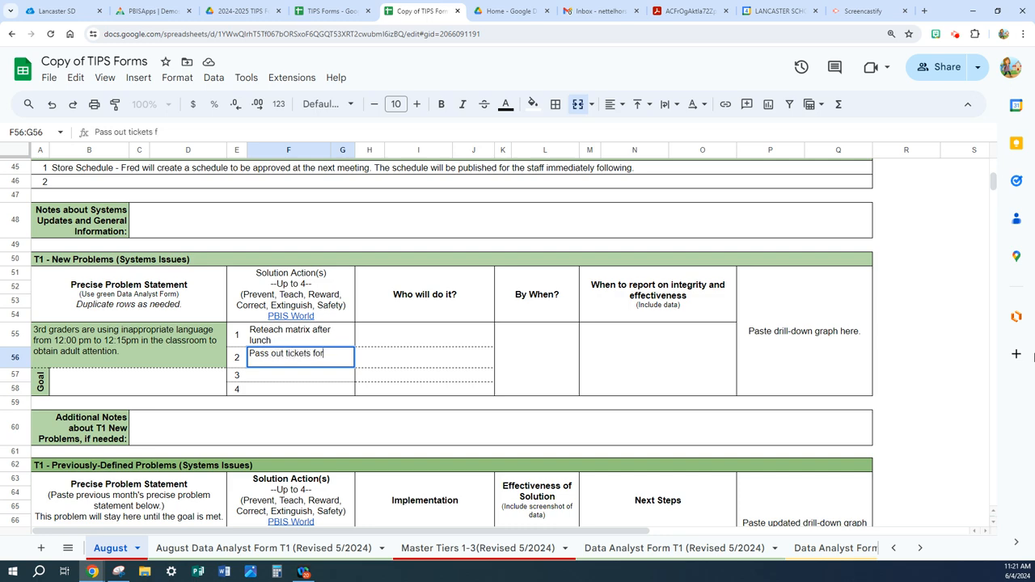
pyautogui.write(' quiet students du')
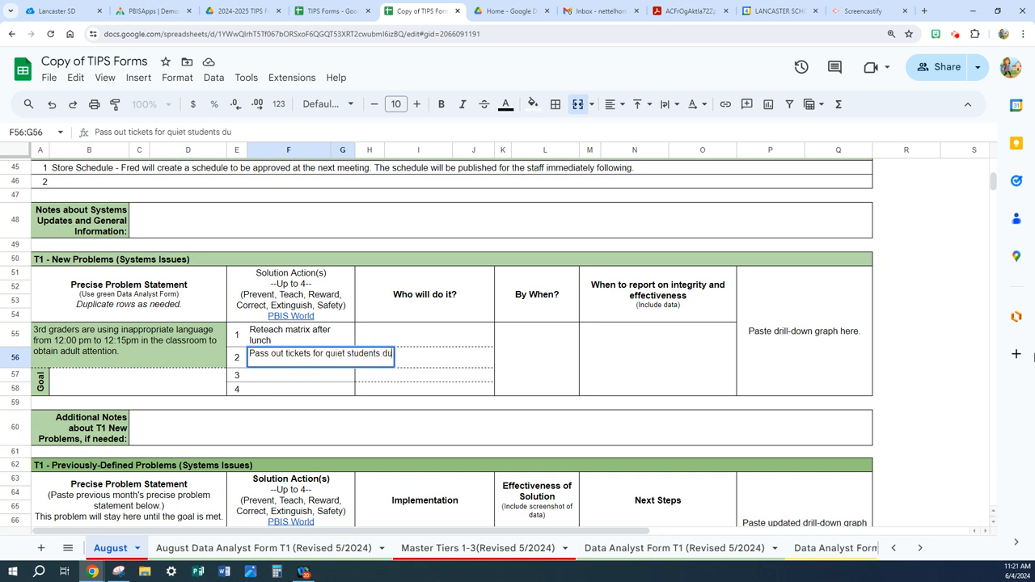
pyautogui.write('ring read aloud')
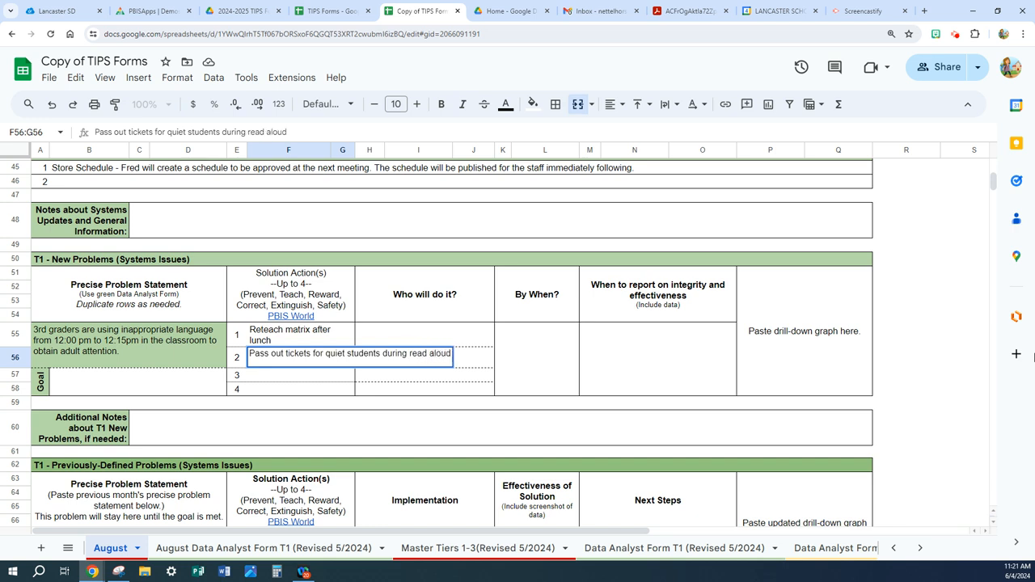
pyautogui.press('Return')
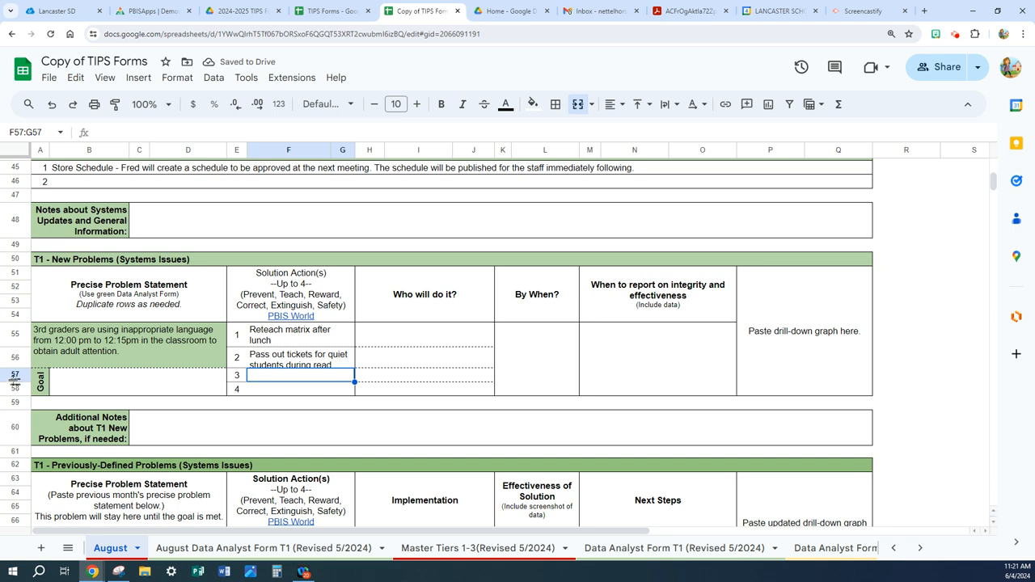
pyautogui.moveTo(14, 382)
pyautogui.mouseDown()
pyautogui.moveTo(14, 371)
pyautogui.moveTo(13, 384)
pyautogui.mouseUp()
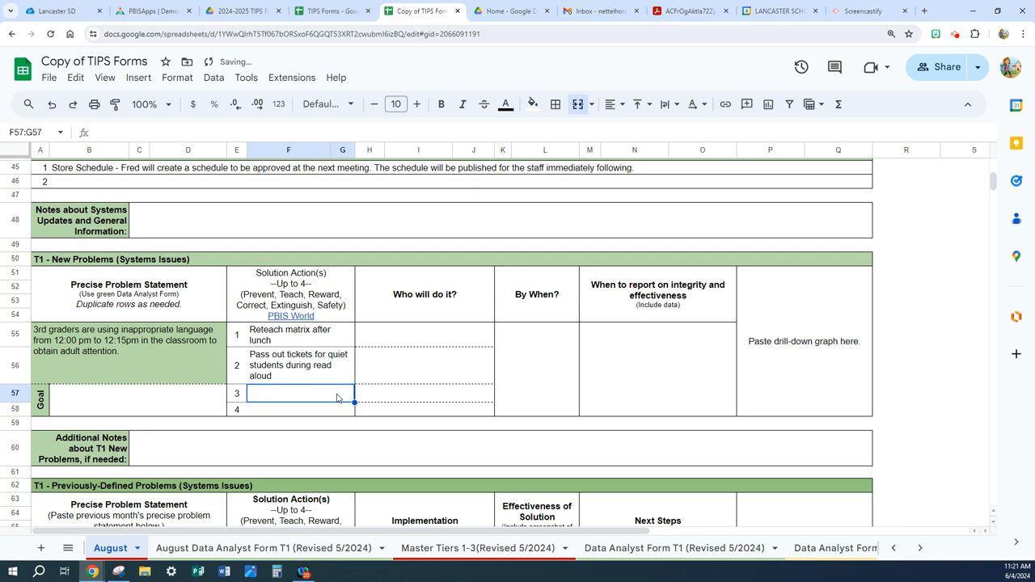
# - Capture a screen snip of the Referrals by Perceived Motivation graph from the SWIS drill-down report
pyautogui.click(384, 341)
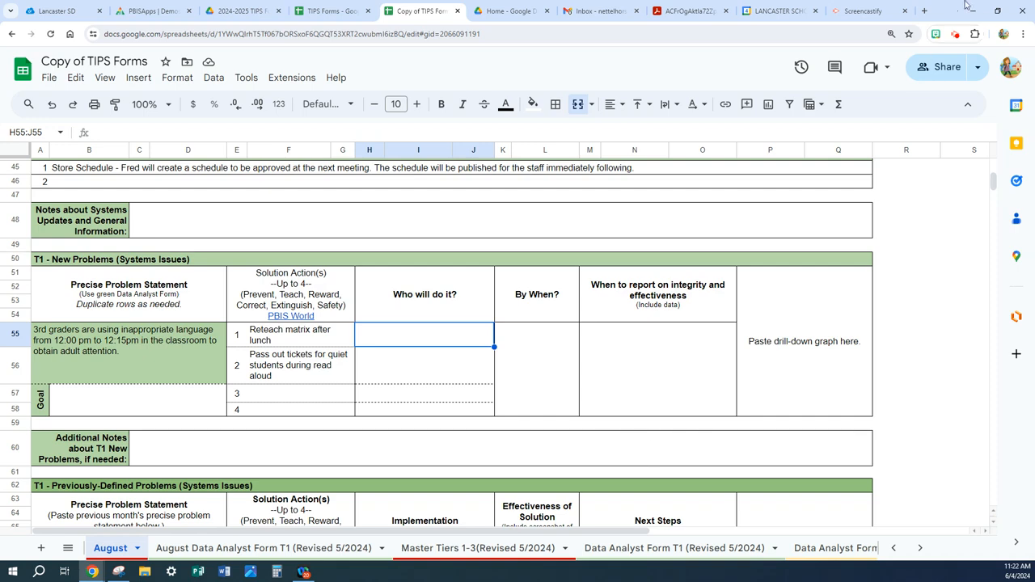
pyautogui.click(997, 12)
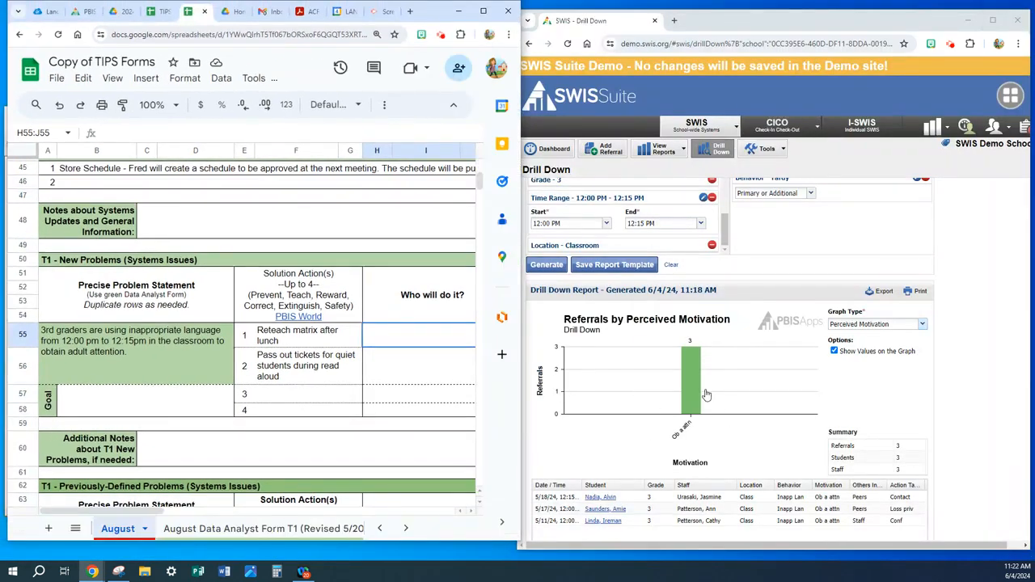
pyautogui.click(118, 572)
pyautogui.click(29, 145)
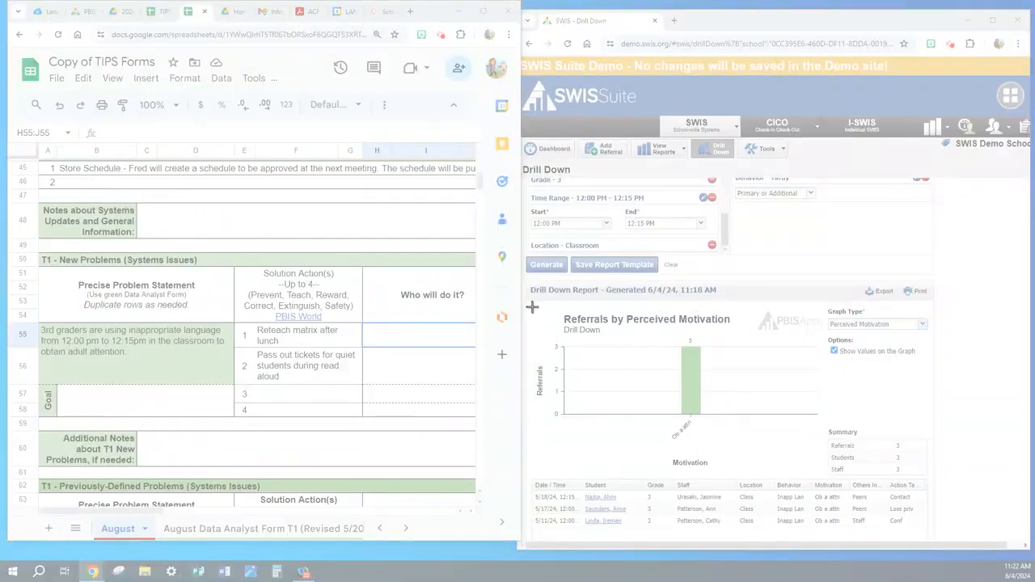
pyautogui.moveTo(532, 307); pyautogui.dragTo(825, 441)
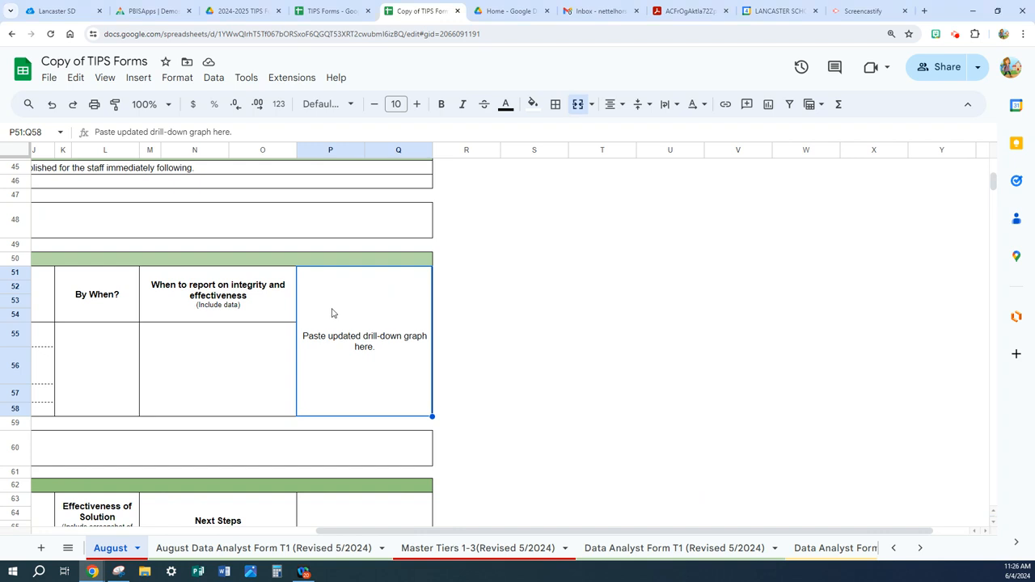
# - Paste the graph snip over the drill-down graph placeholder in T1 New Problems and put the image inside cell P51:Q58
pyautogui.hotkey('ctrl', 'v')
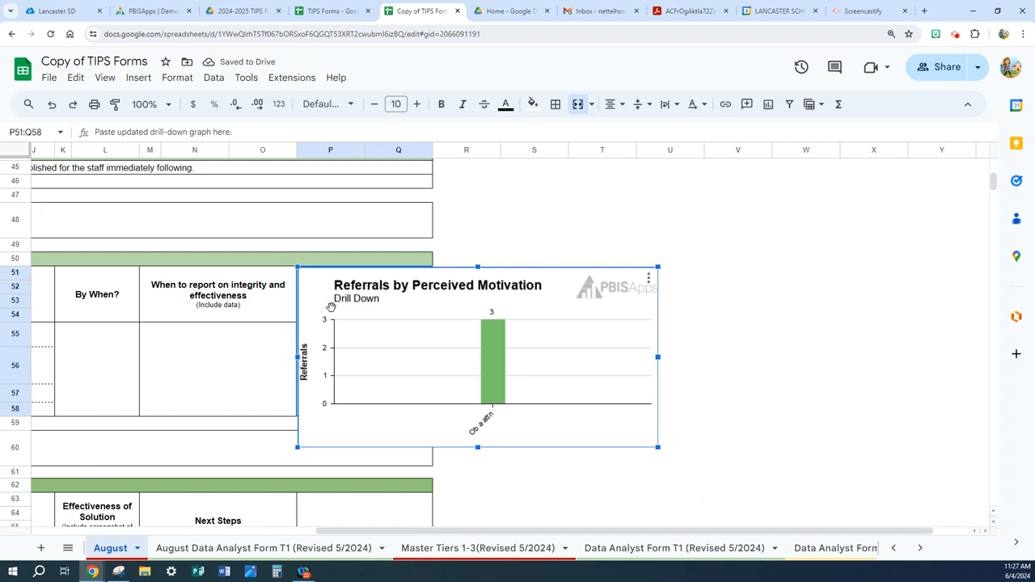
pyautogui.click(648, 279)
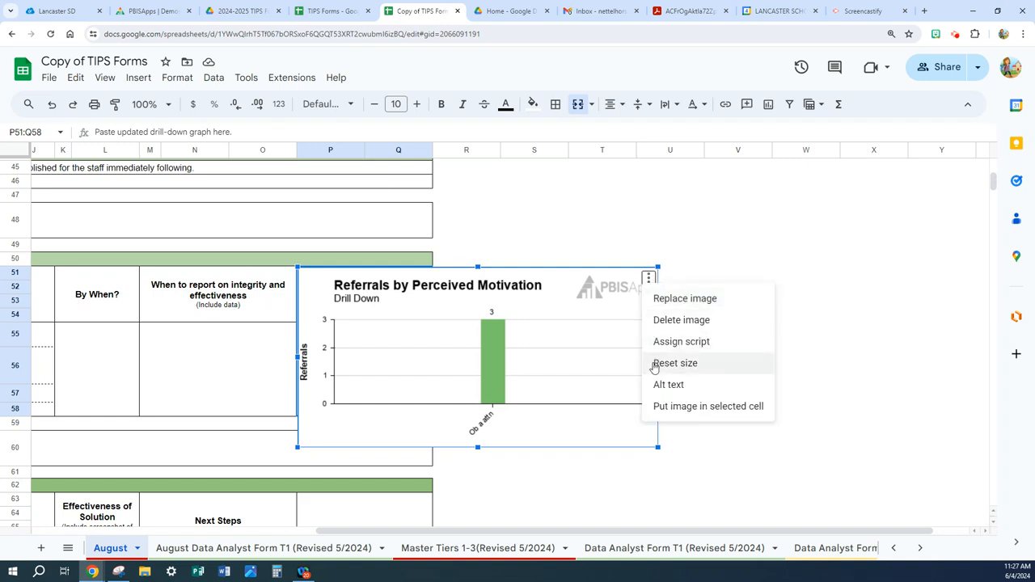
pyautogui.click(657, 408)
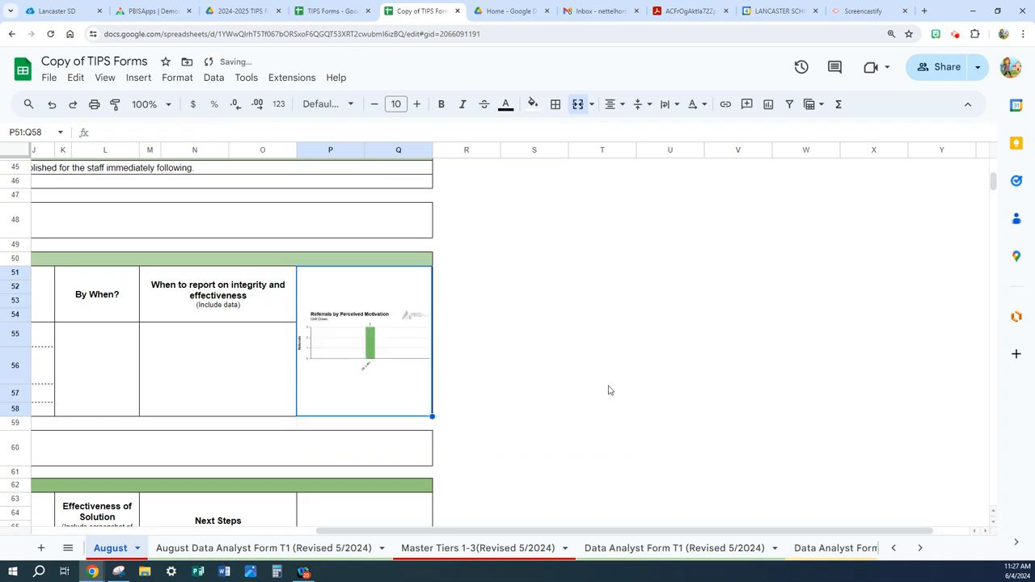
# - Zoom the August sheet to 200% to inspect the inserted drill-down graph
pyautogui.click(478, 358)
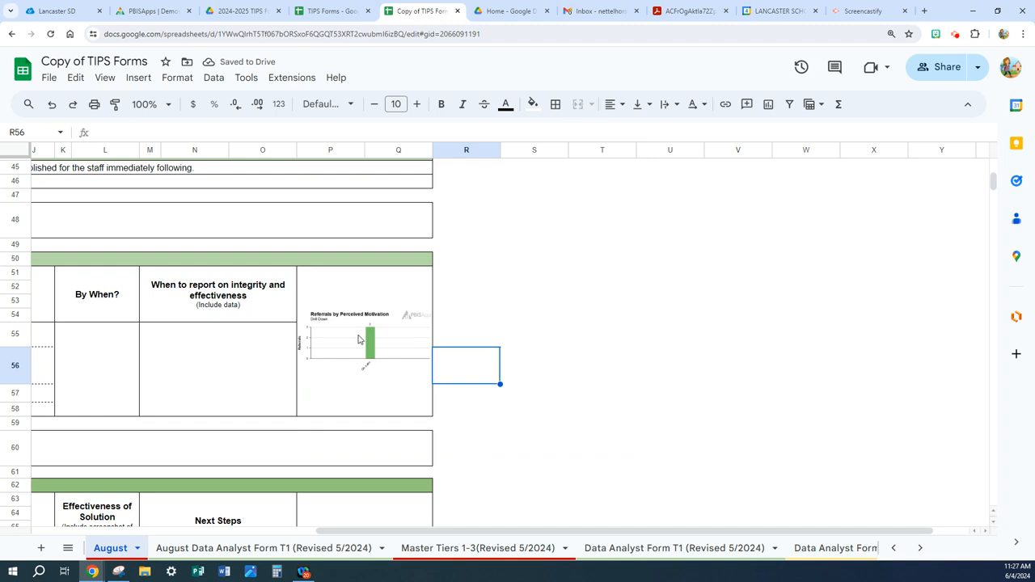
pyautogui.click(168, 109)
pyautogui.click(150, 257)
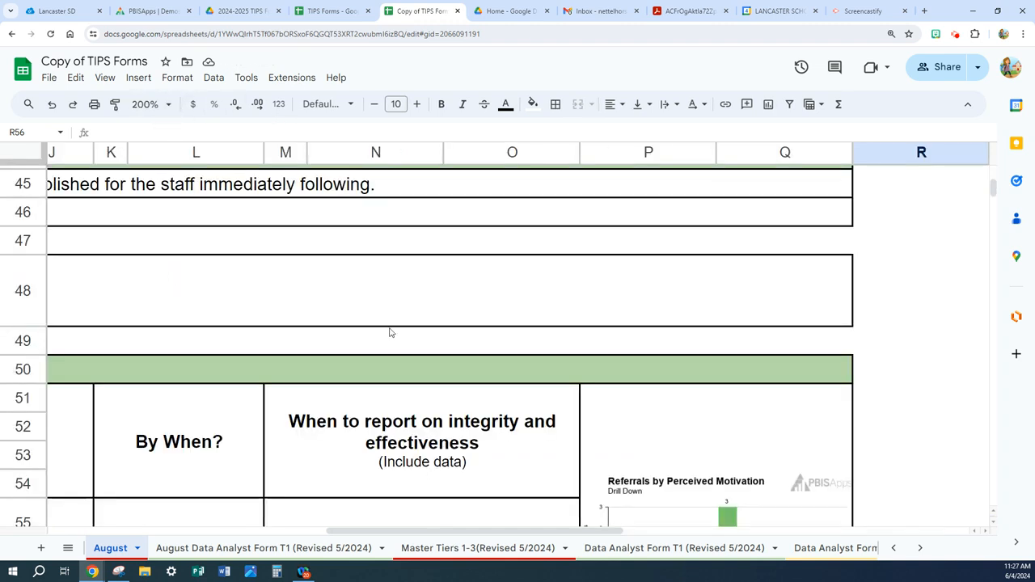
# - Set the August sheet zoom back to 100% and review the T1 New Problems and T1 Previously-Defined Problems sections
pyautogui.scroll(-3, 471, 334)
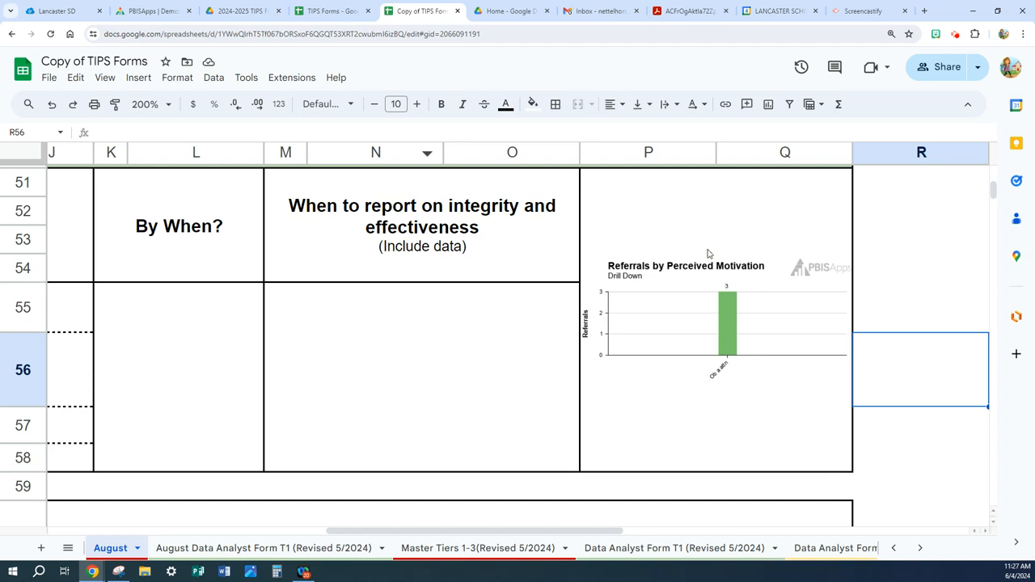
pyautogui.click(165, 104)
pyautogui.click(149, 194)
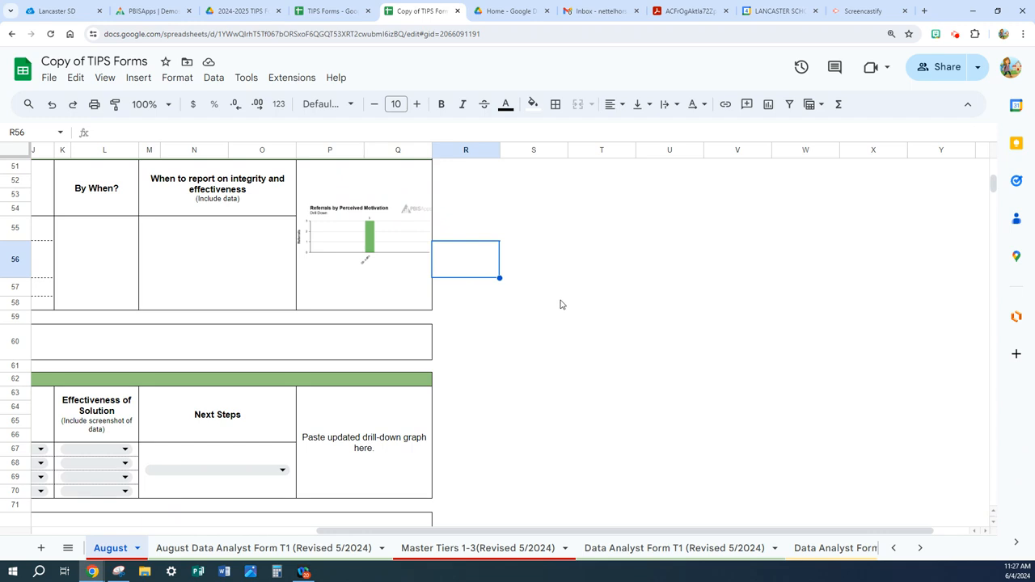
pyautogui.scroll(1, 562, 304)
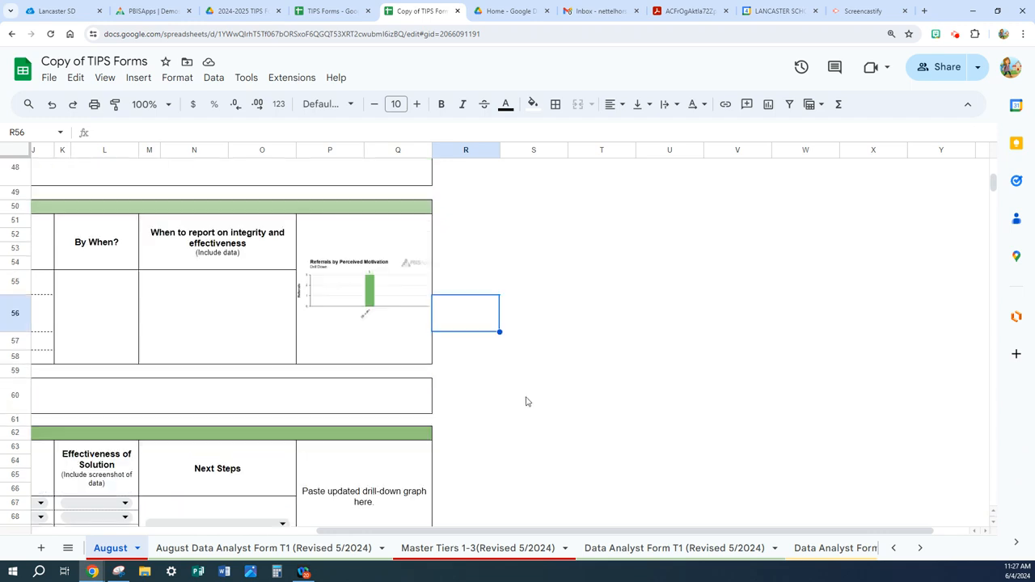
pyautogui.moveTo(460, 535); pyautogui.dragTo(274, 522)
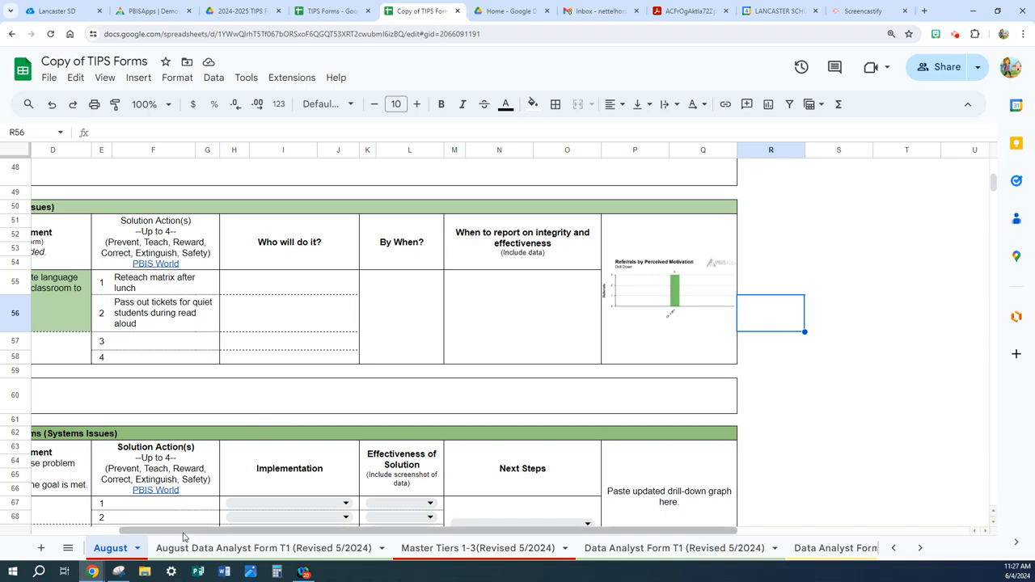
pyautogui.moveTo(185, 534); pyautogui.dragTo(62, 539)
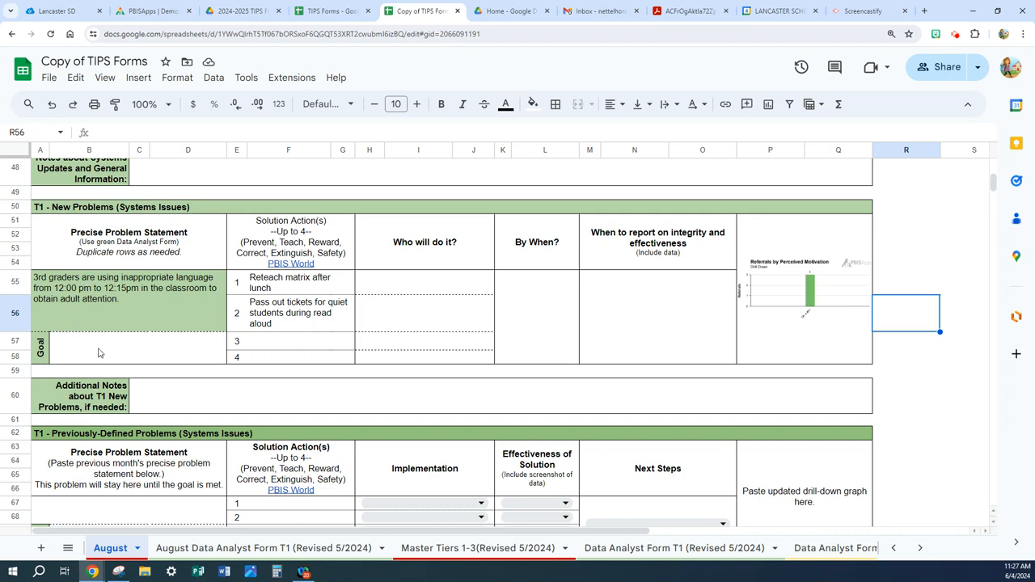
pyautogui.scroll(-1, 149, 470)
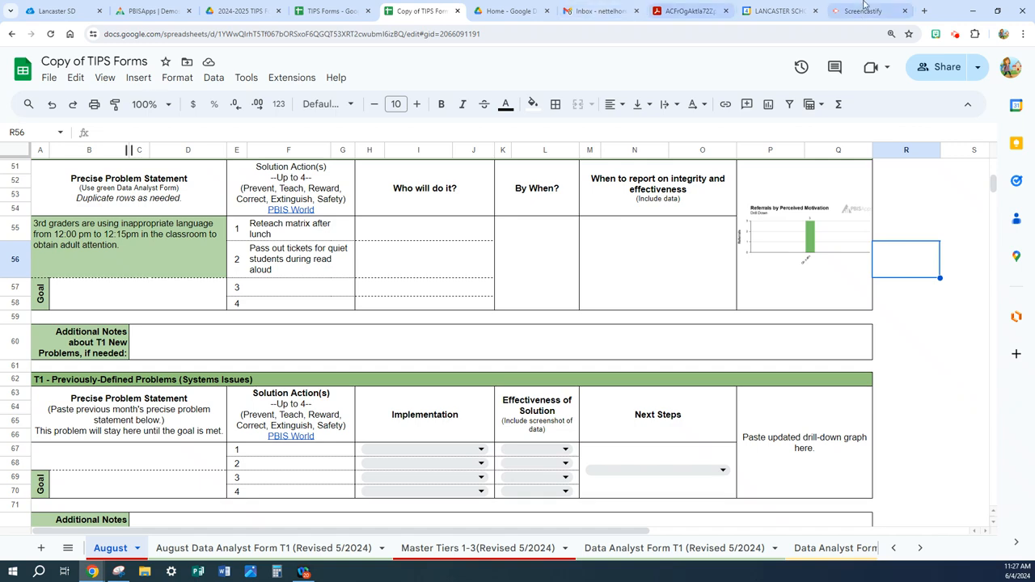
# - Switch to the SWIS drill-down and try to save it as report template "August 3rd Grade In Lang", shared within the school
pyautogui.click(998, 11)
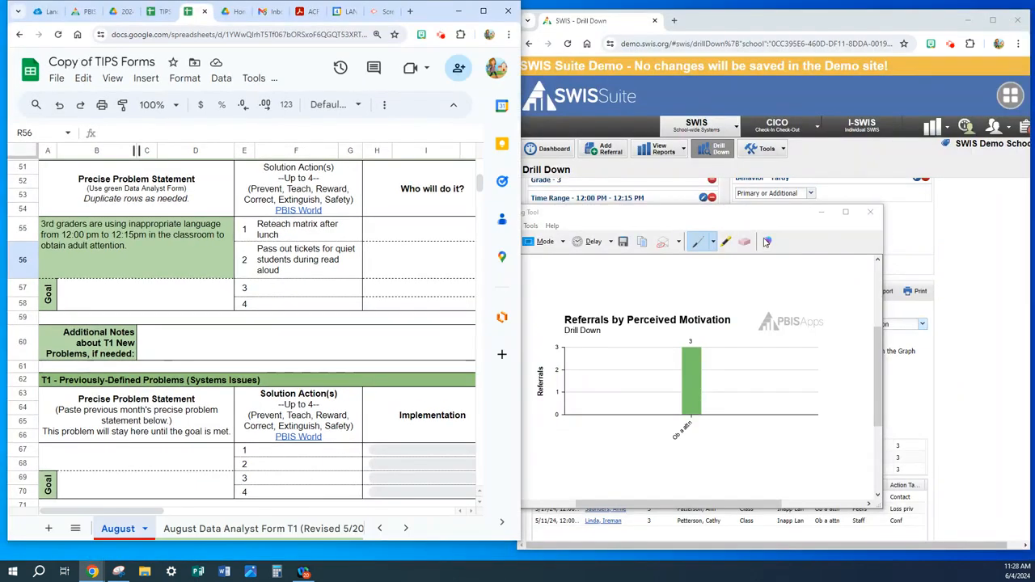
pyautogui.click(985, 257)
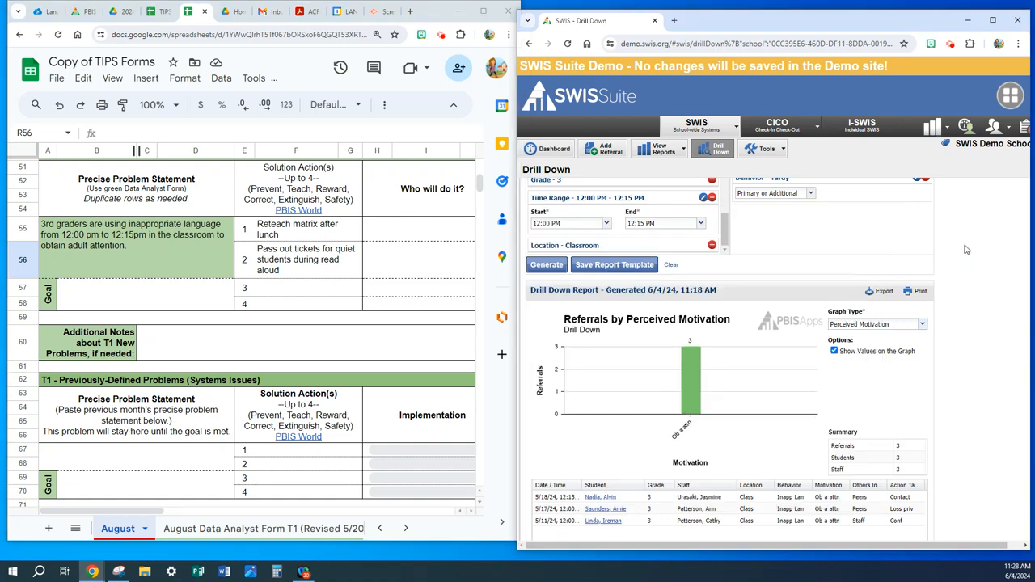
pyautogui.click(600, 266)
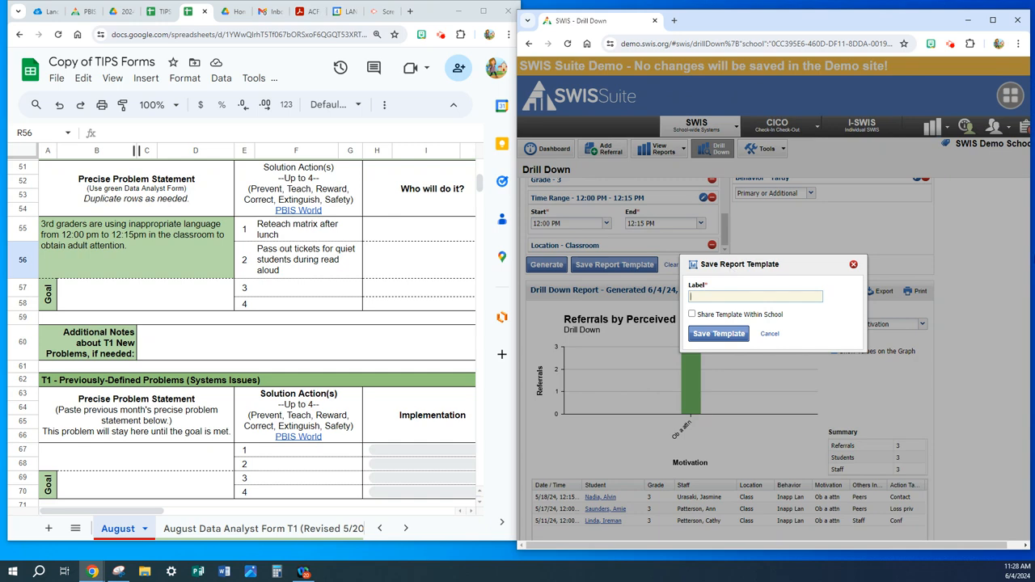
pyautogui.write('August 3rd Grade In Lang')
pyautogui.click(692, 315)
pyautogui.click(692, 315)
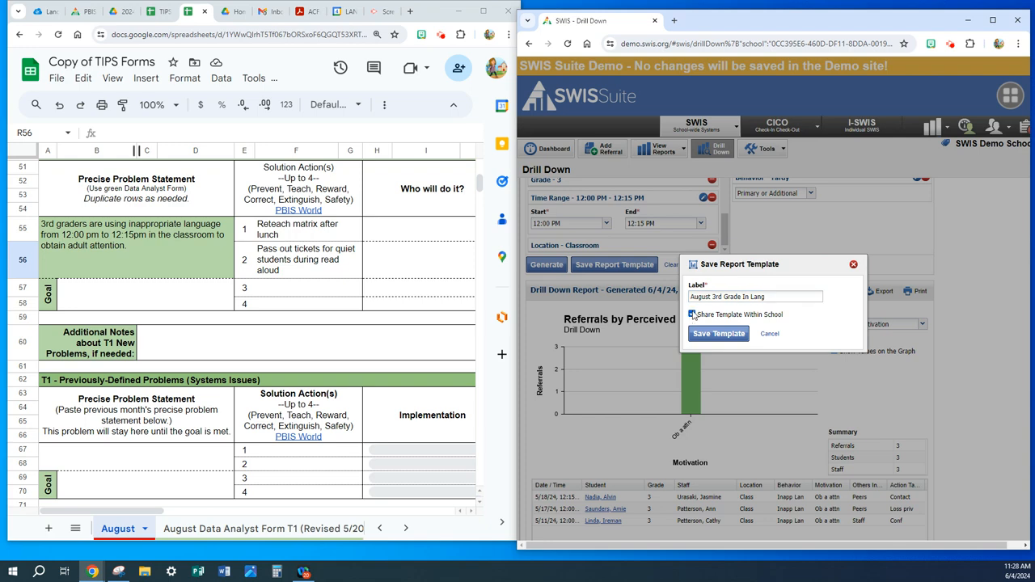
pyautogui.click(724, 340)
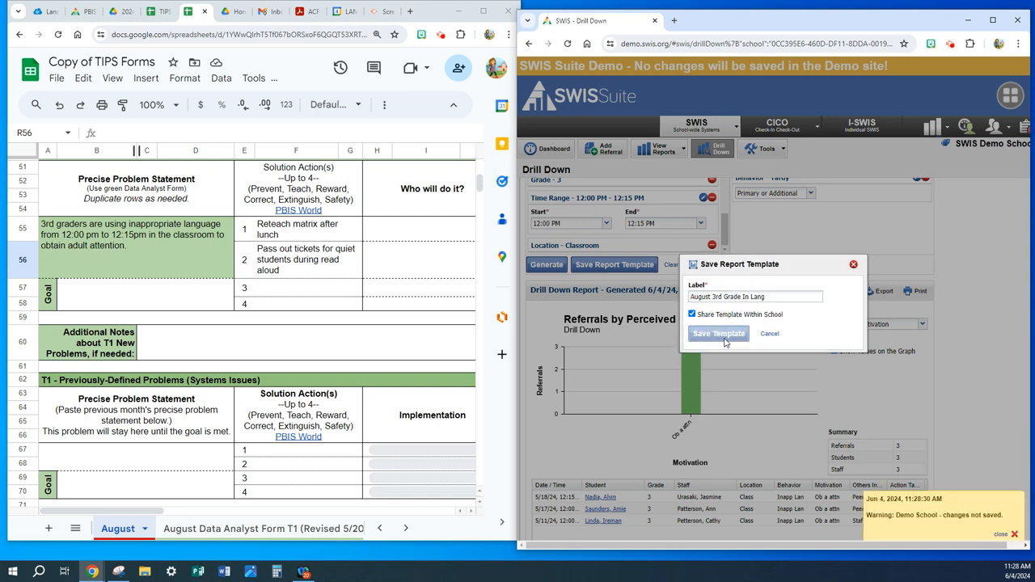
pyautogui.click(854, 266)
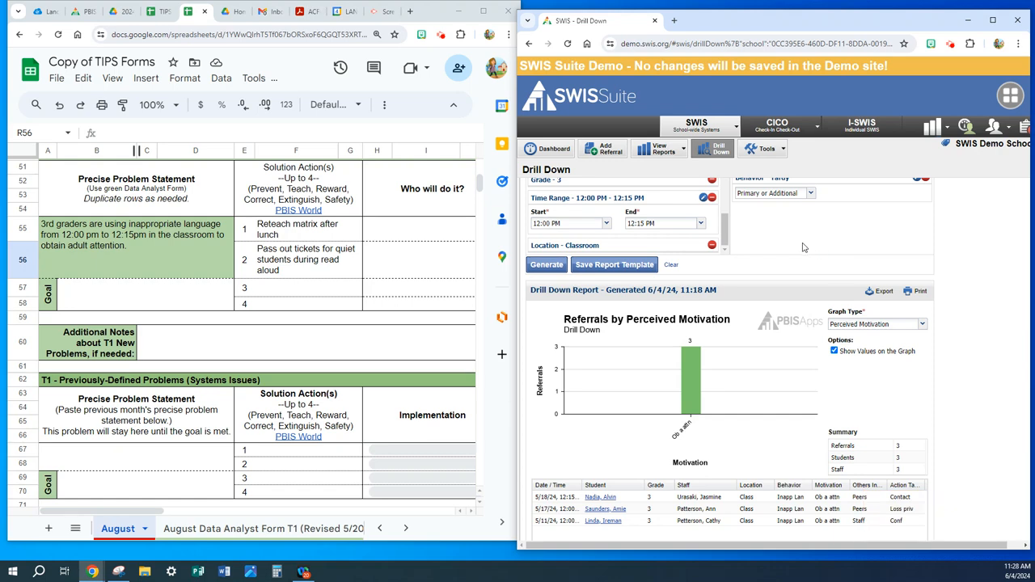
# - Load the saved report "Physical Aggression 8th Grade Boys" into the drill-down and review its included dataset filters
pyautogui.scroll(3, 803, 243)
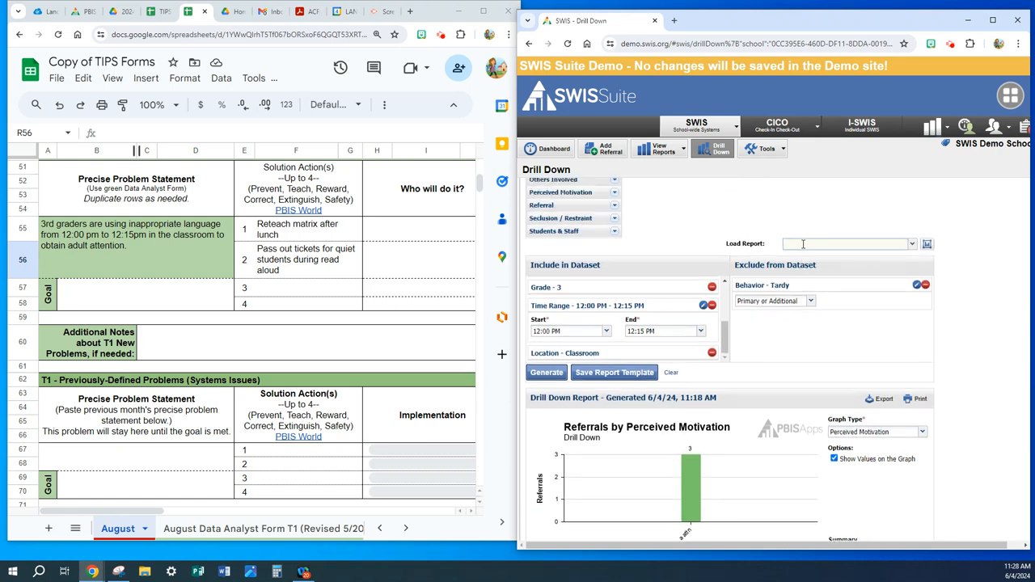
pyautogui.click(911, 245)
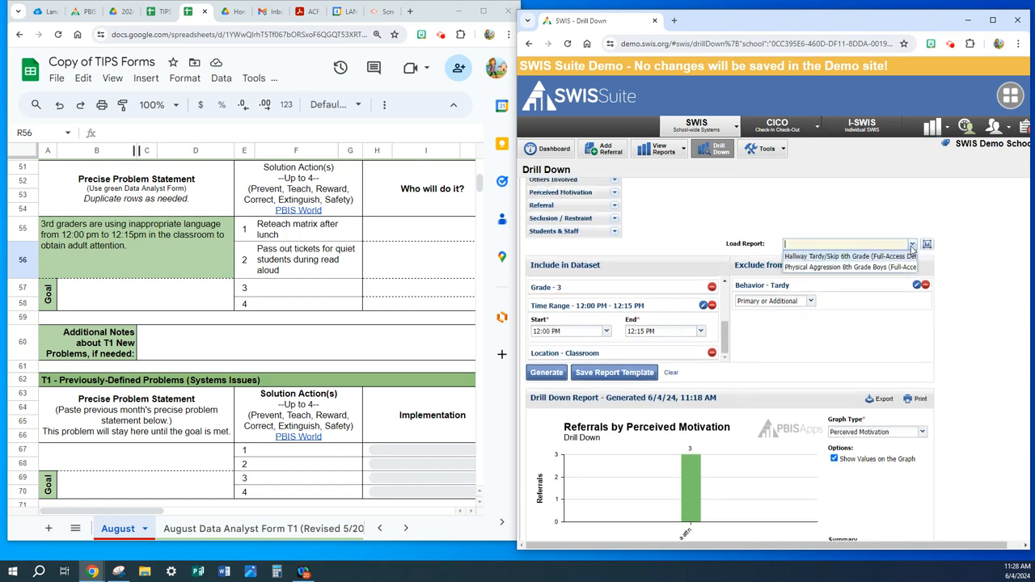
pyautogui.click(827, 267)
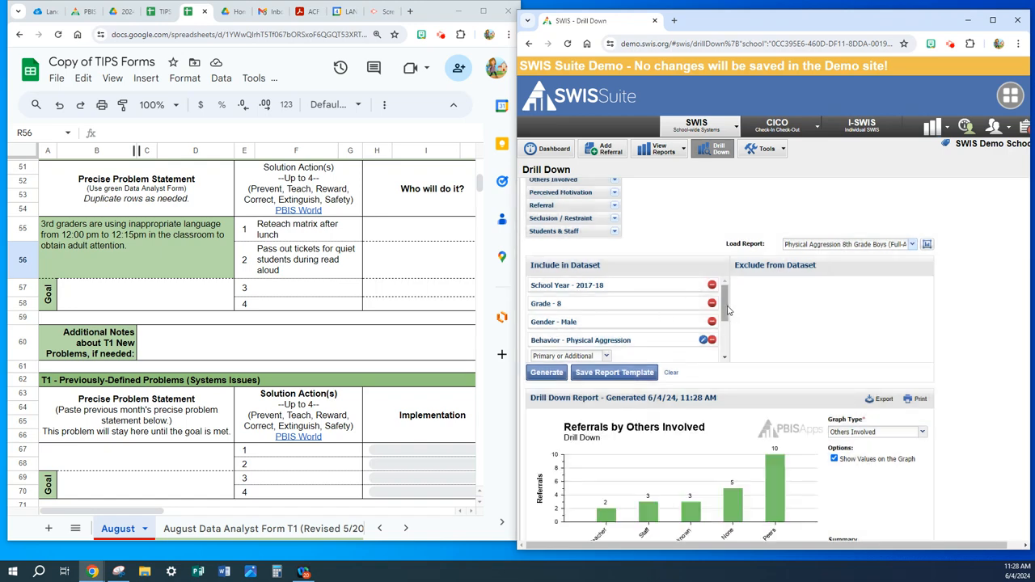
pyautogui.moveTo(728, 308); pyautogui.dragTo(736, 283)
# - Switch back to the Copy of TIPS Forms spreadsheet and maximize its window
pyautogui.click(482, 15)
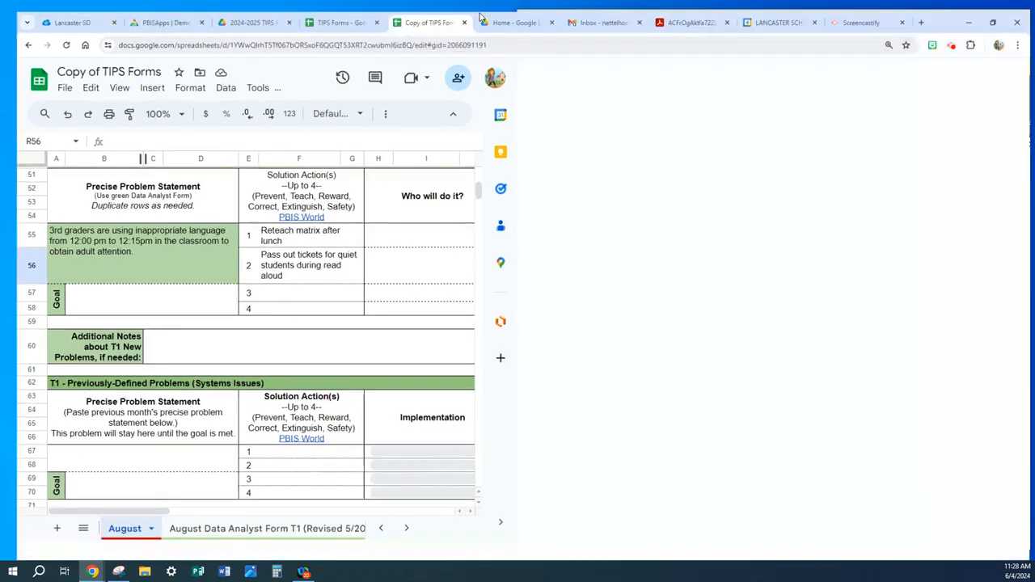